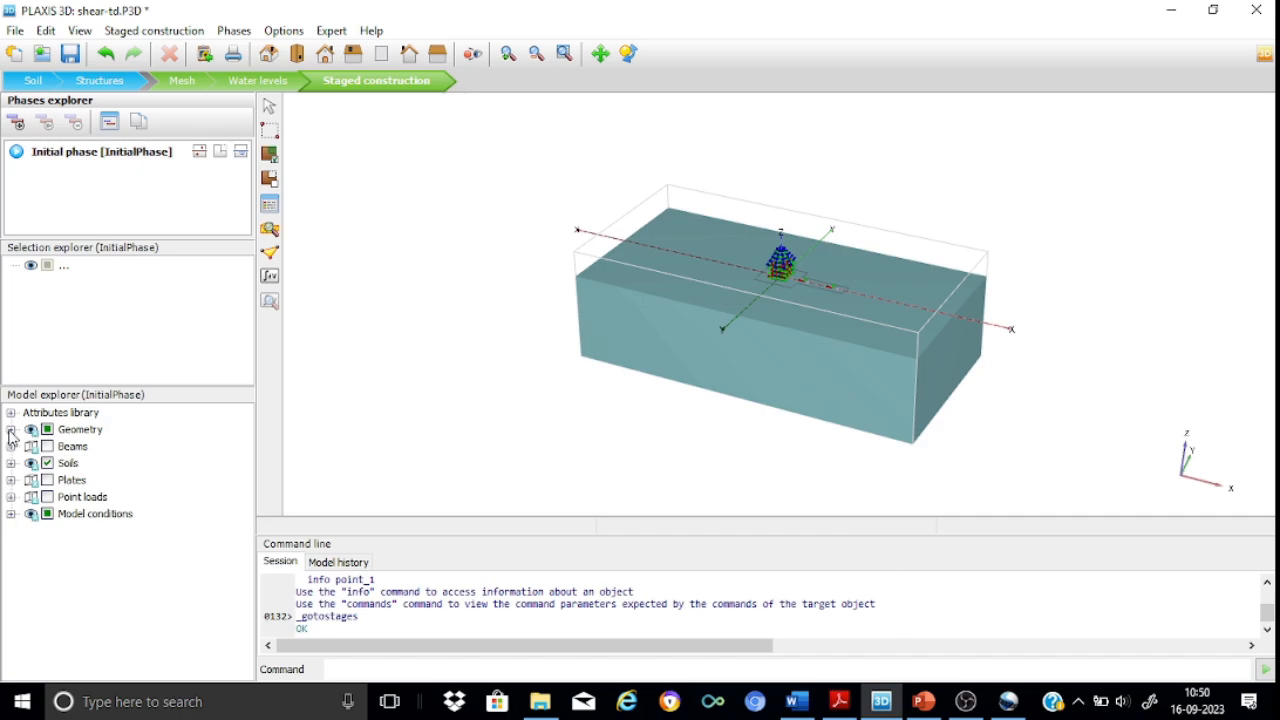
left_click(11, 429)
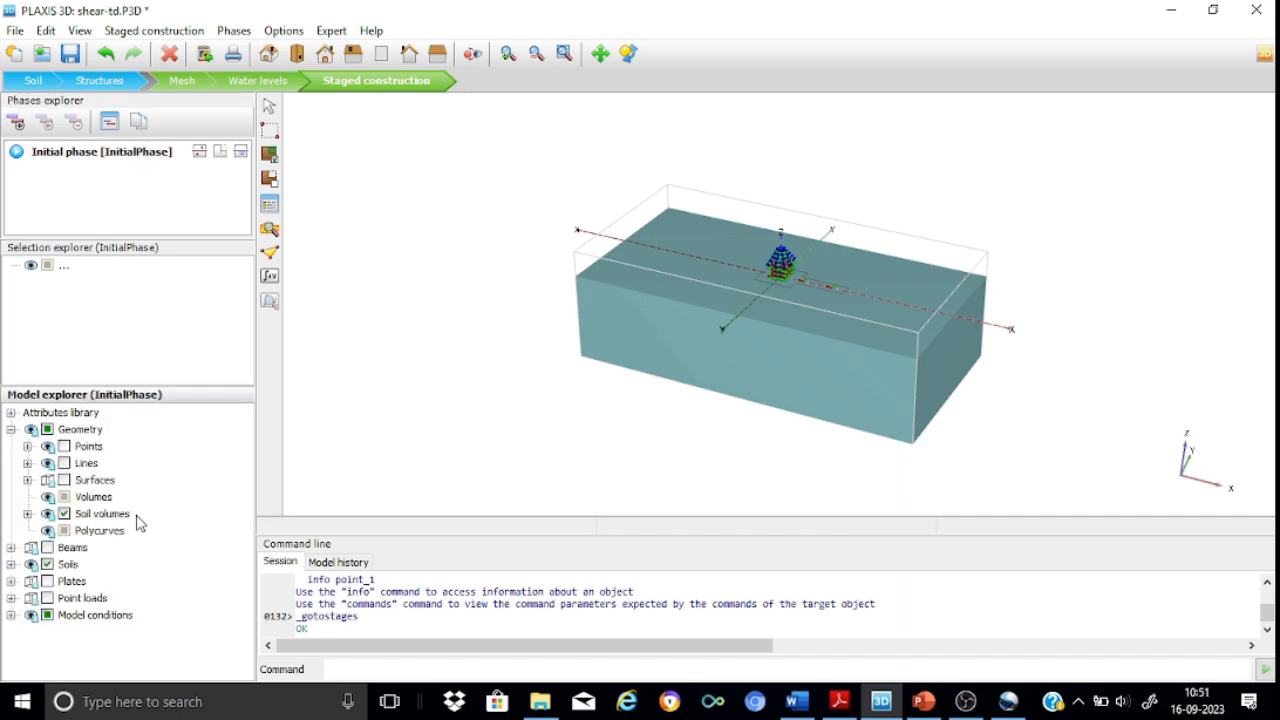
left_click(11, 429)
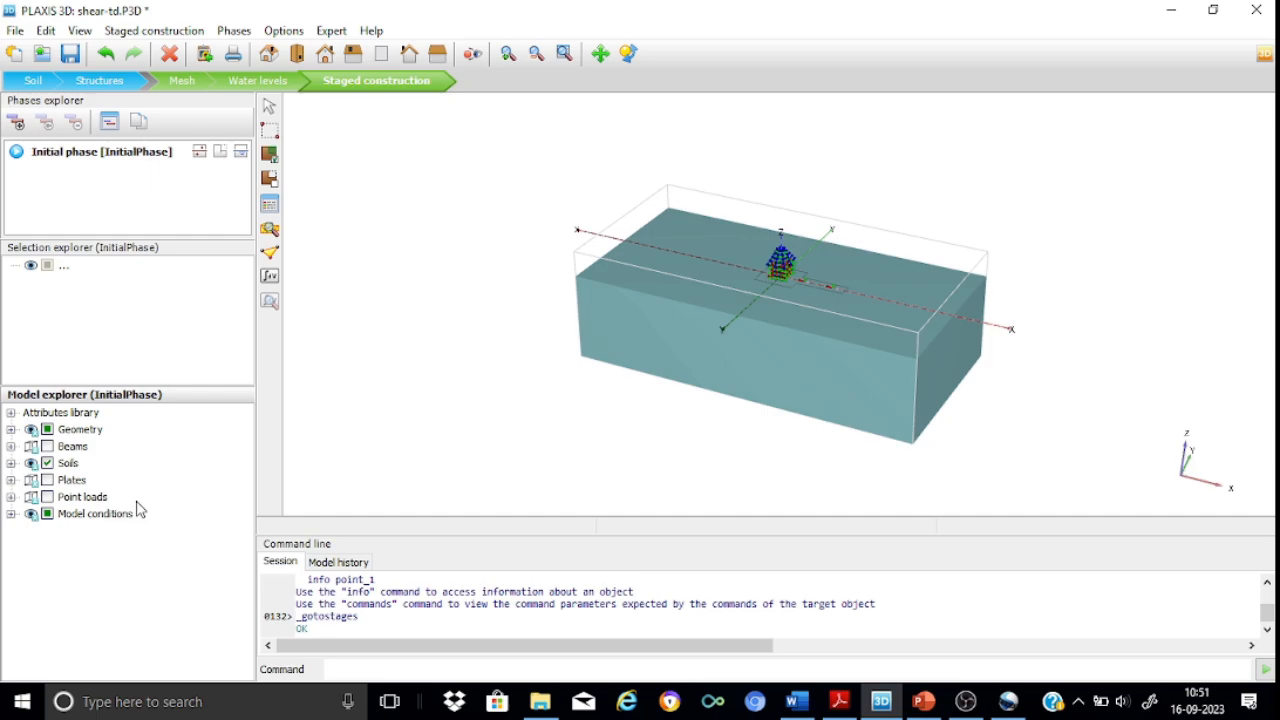
- Add a calculation phase following the initial phase and name it DL+LL
left_click(19, 126)
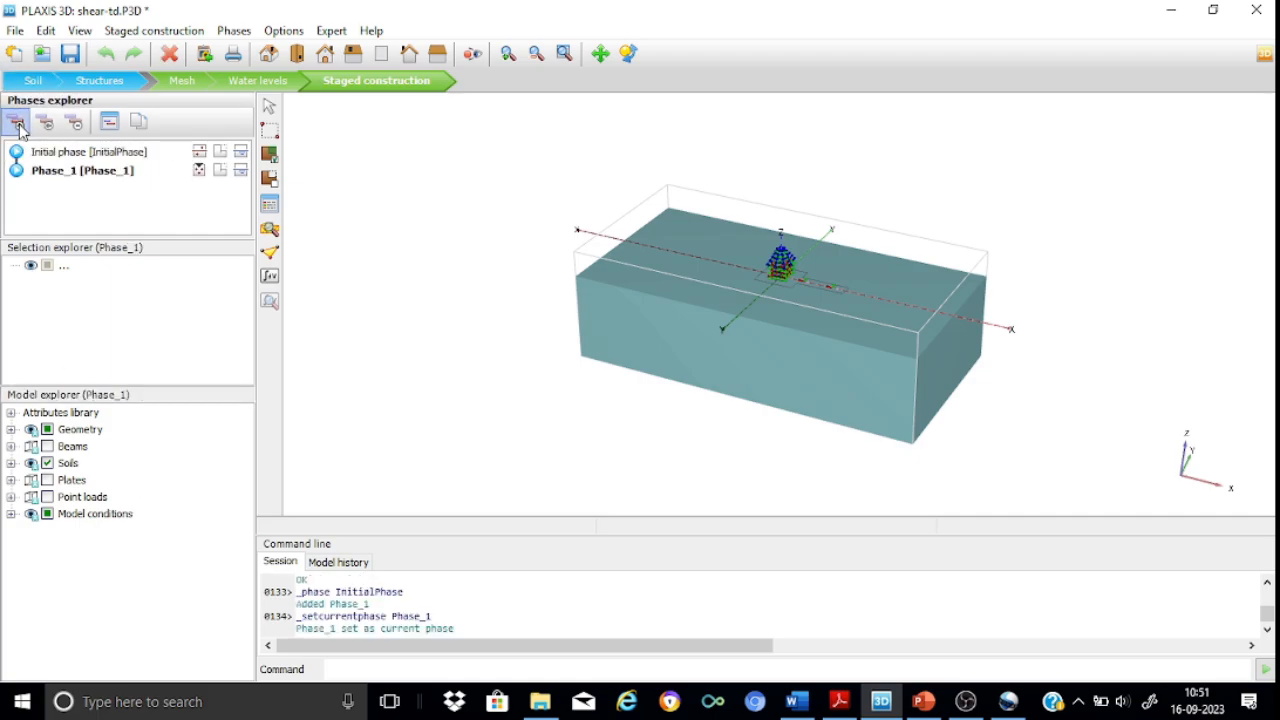
double_click(60, 172)
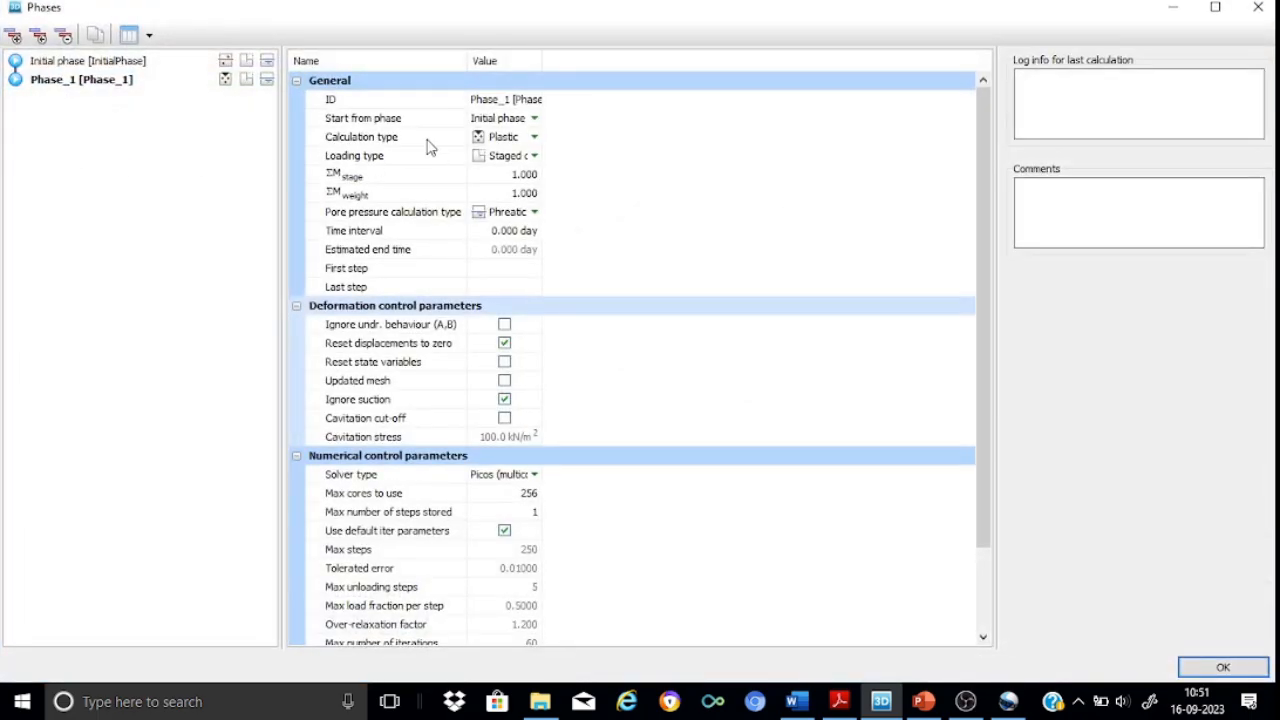
left_click(490, 102)
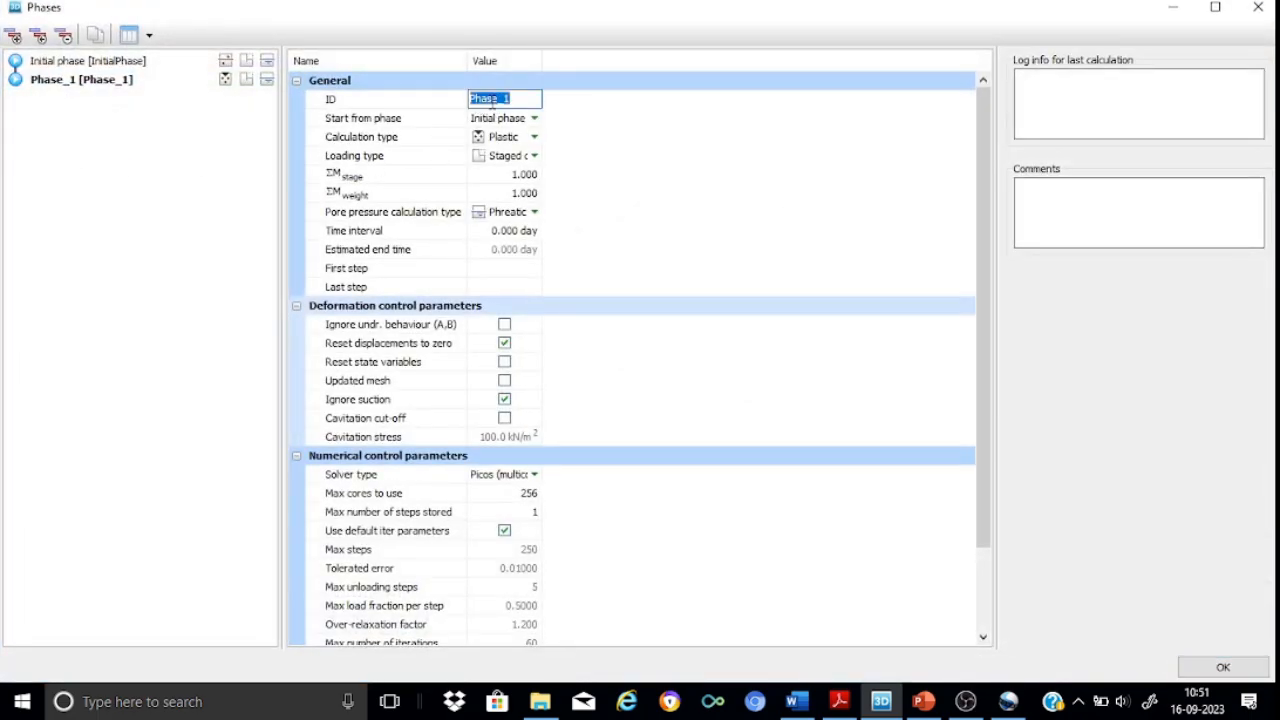
type("DL +")
left_click(650, 130)
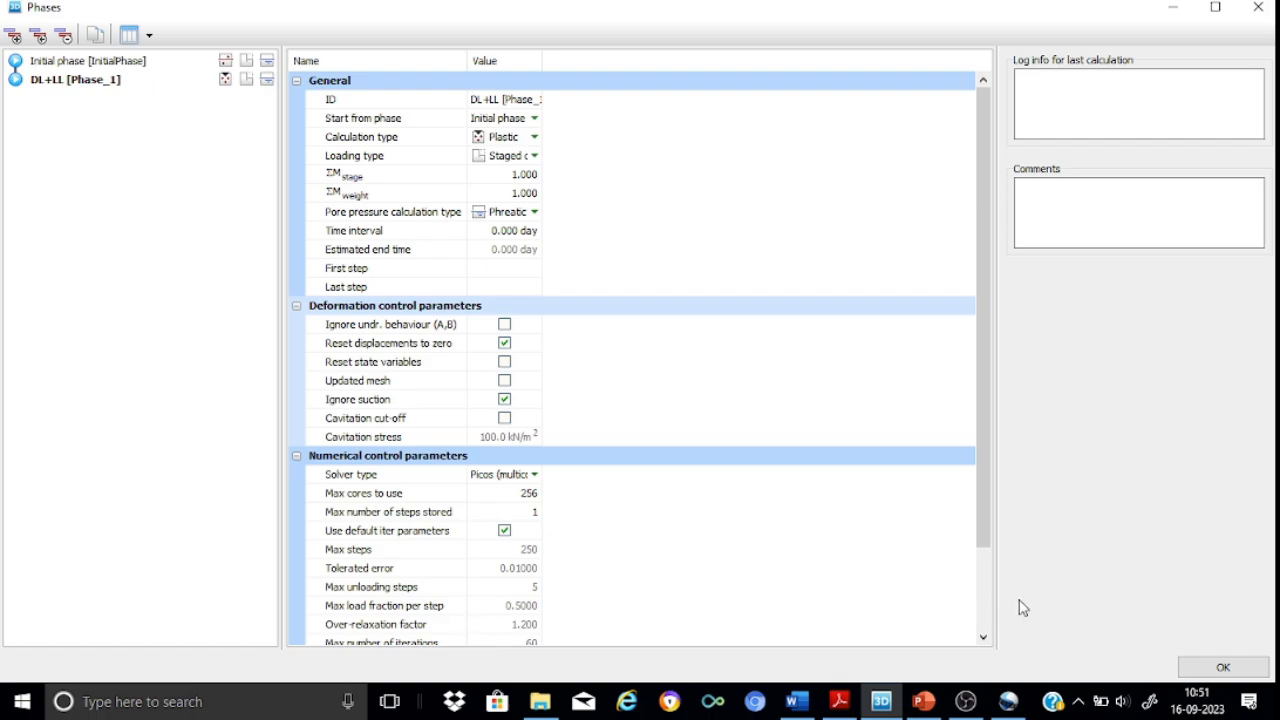
left_click(1236, 667)
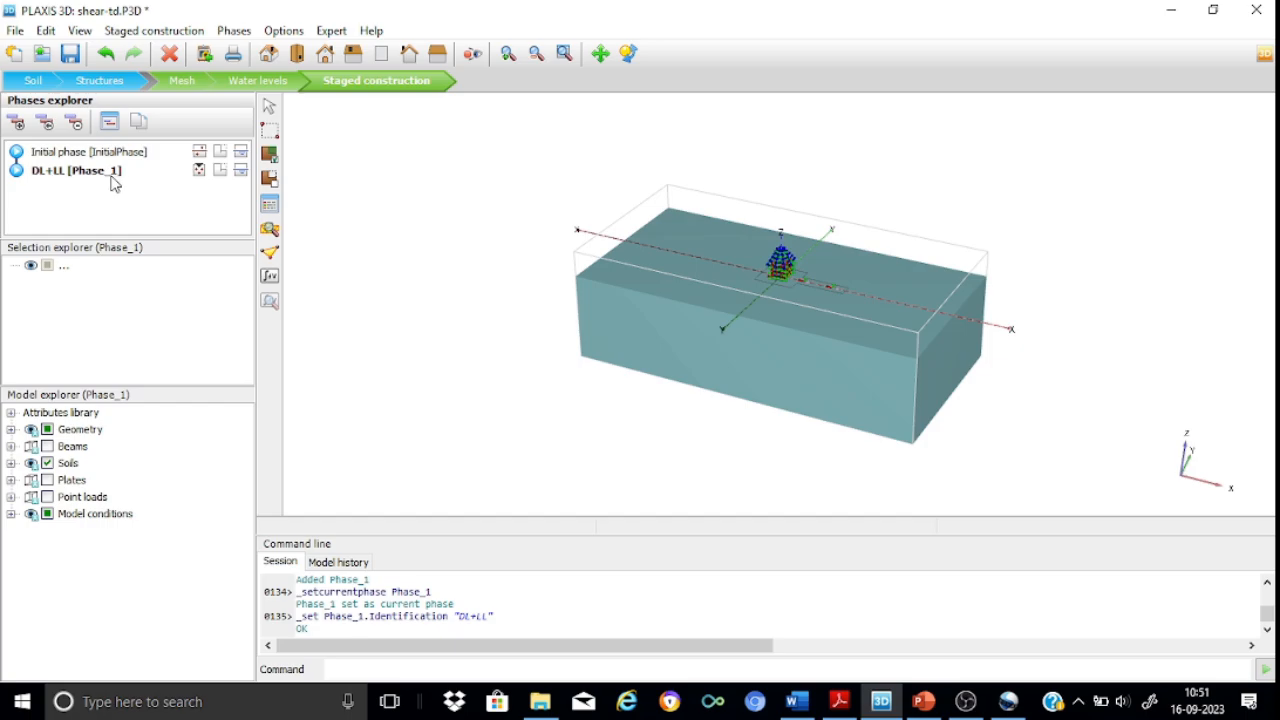
- Activate all beams, plates and point loads in the DL+LL phase
left_click(55, 450)
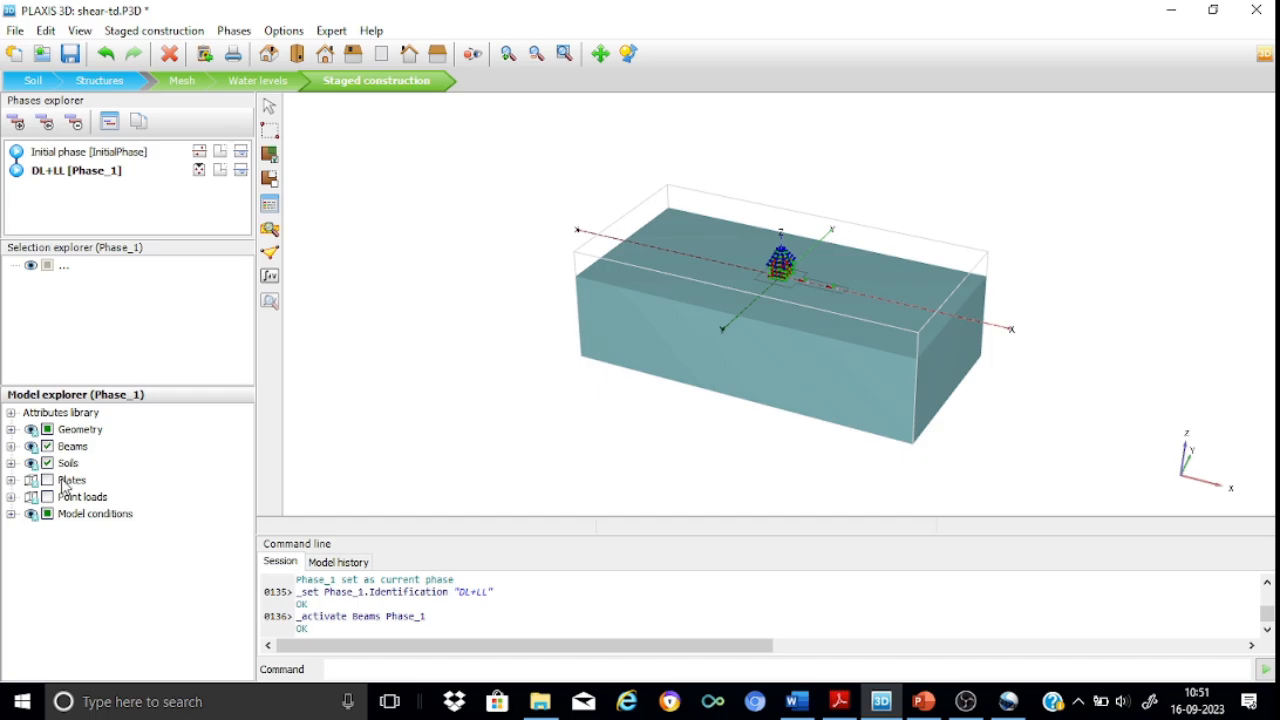
left_click(47, 481)
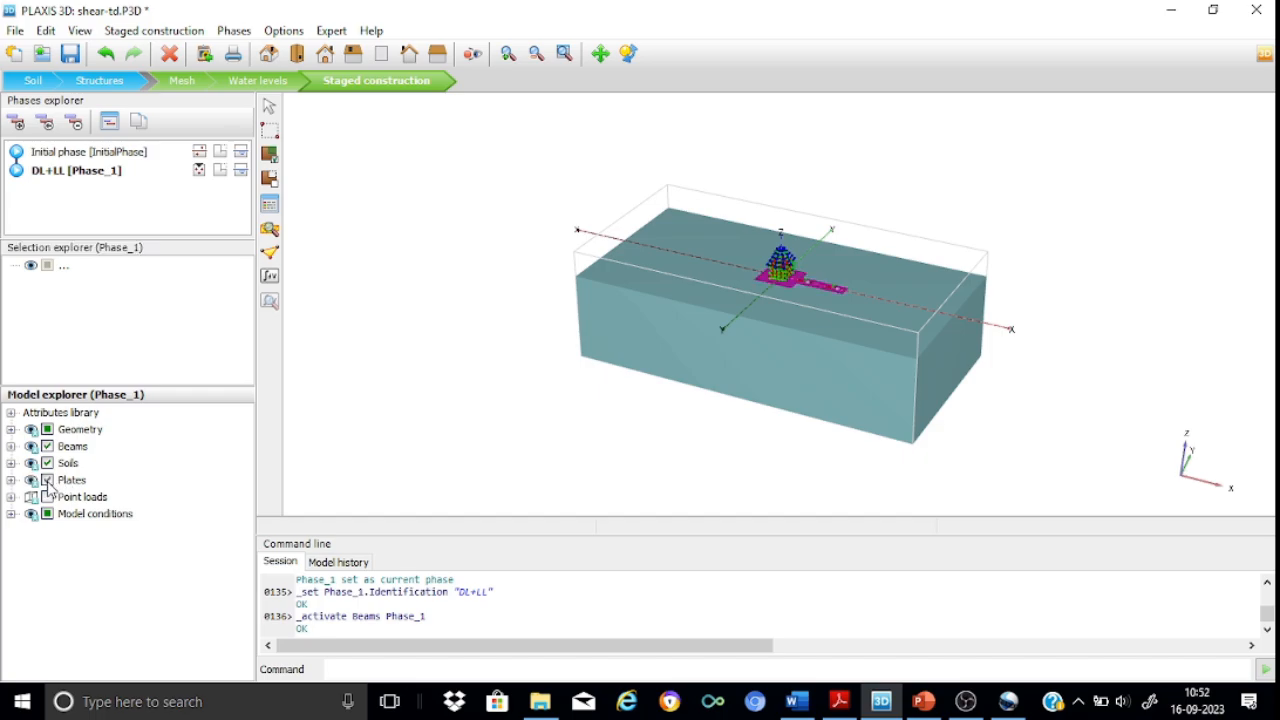
left_click(47, 497)
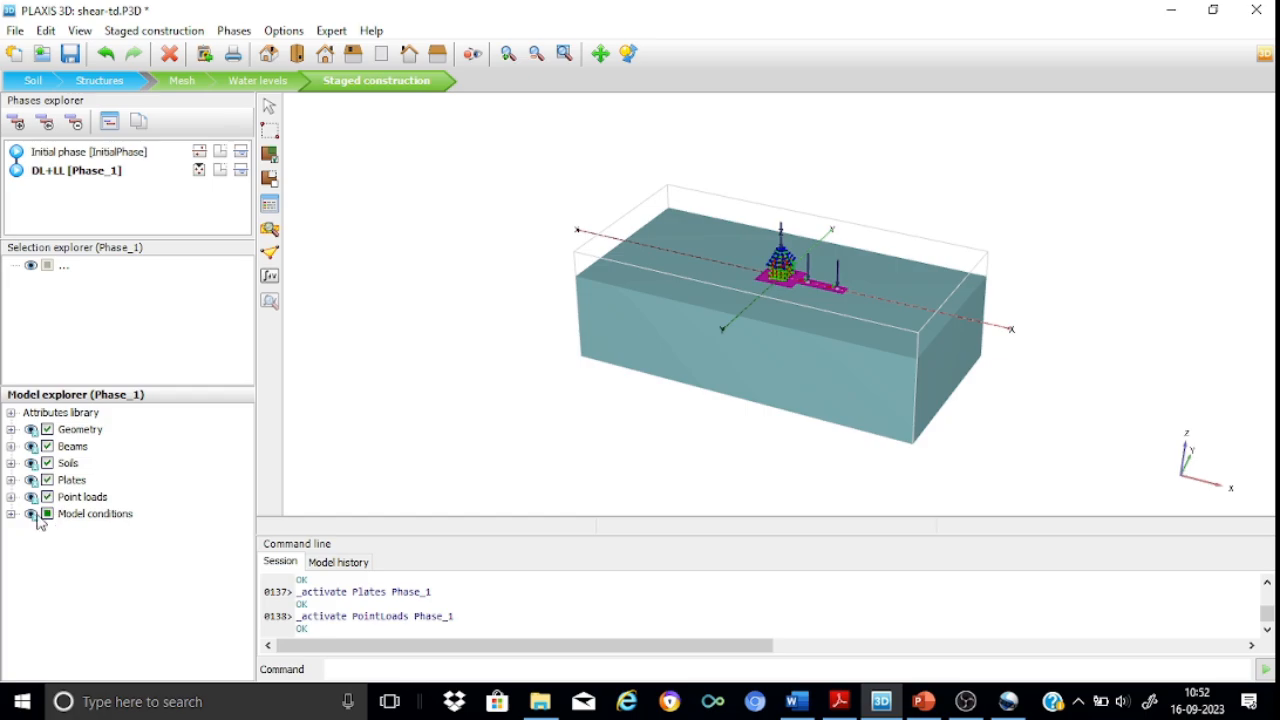
- Identify PointLoad_1 in the model by briefly deactivating it, and set its vertical force Fz to -10000 kN
left_click(11, 497)
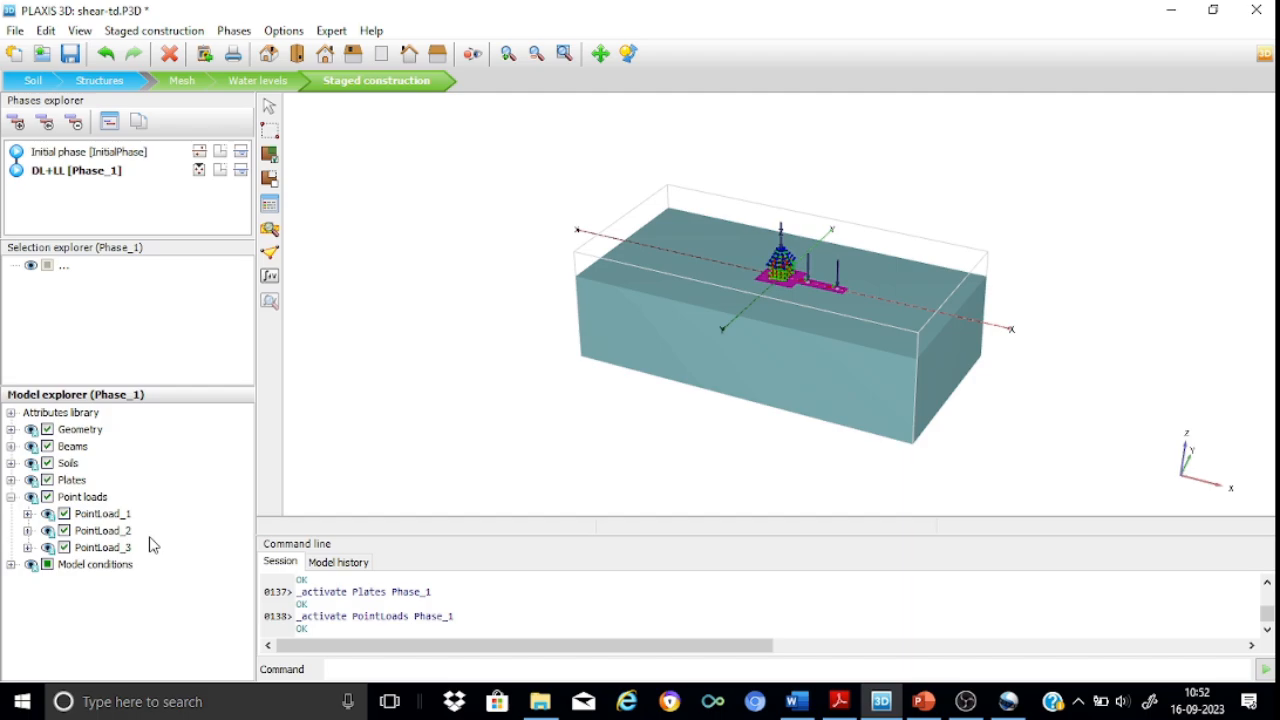
left_click(508, 56)
left_click_drag(722, 200, 866, 324)
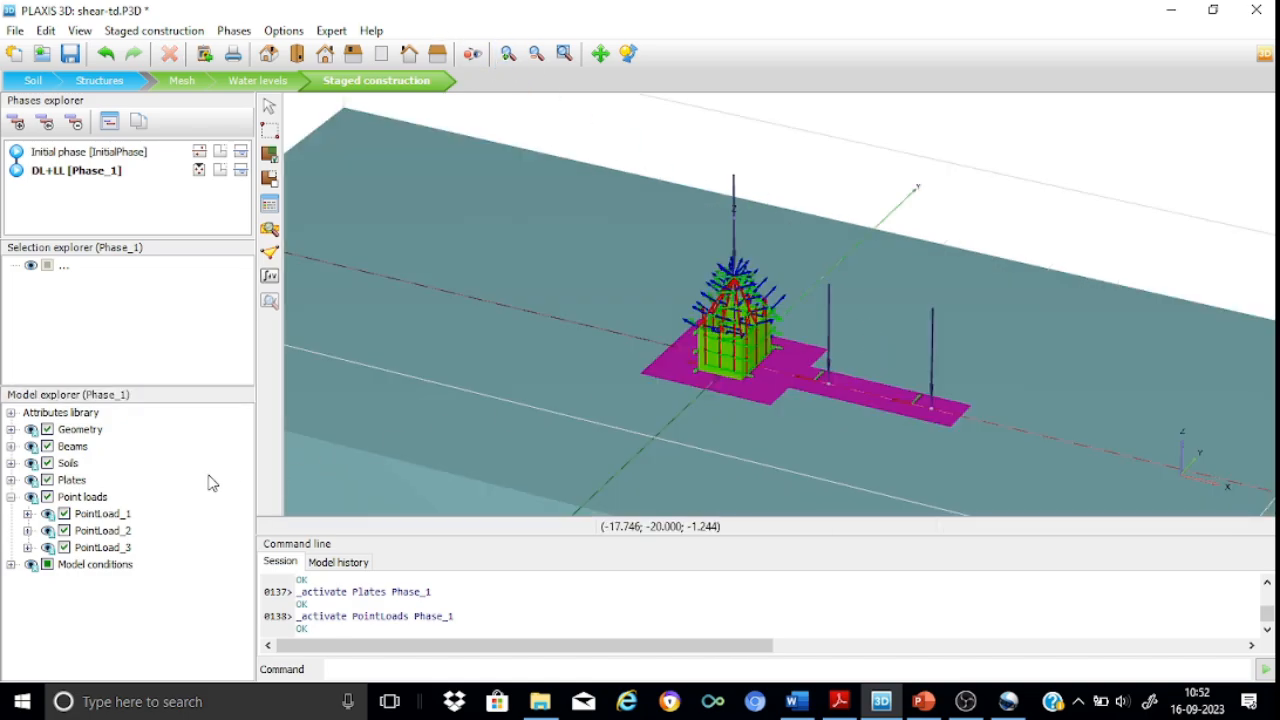
left_click(64, 515)
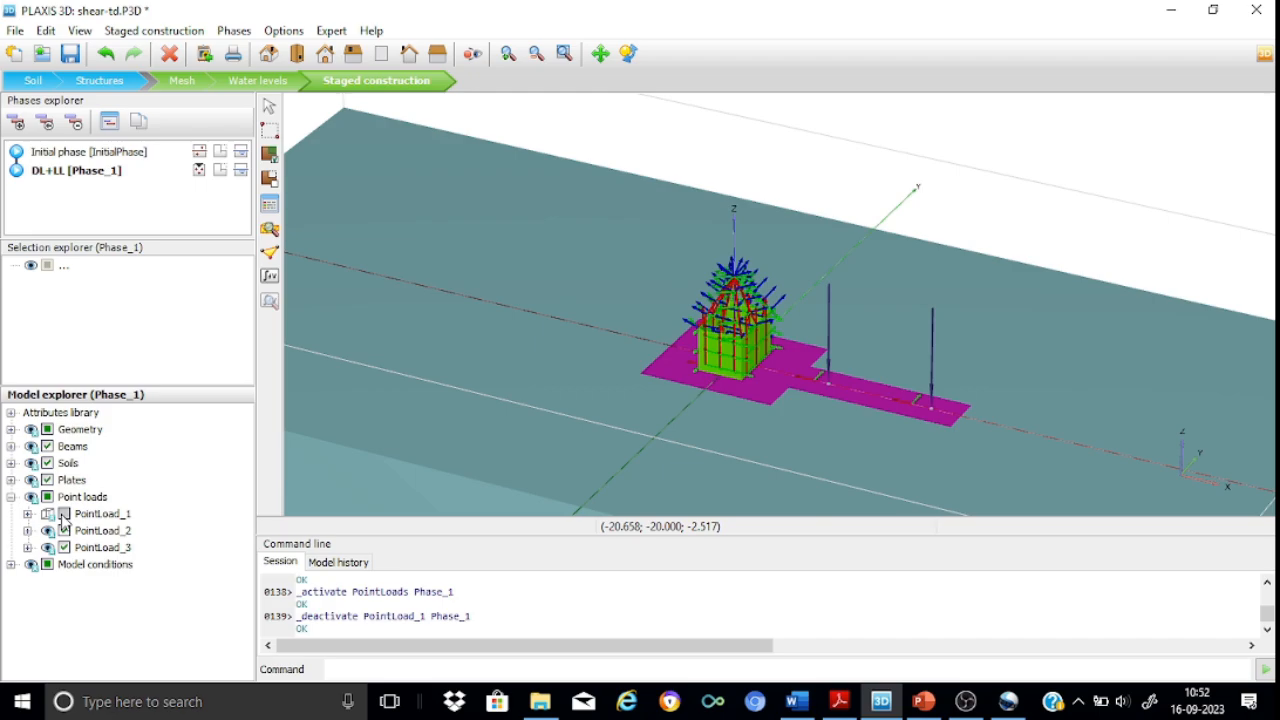
left_click(64, 515)
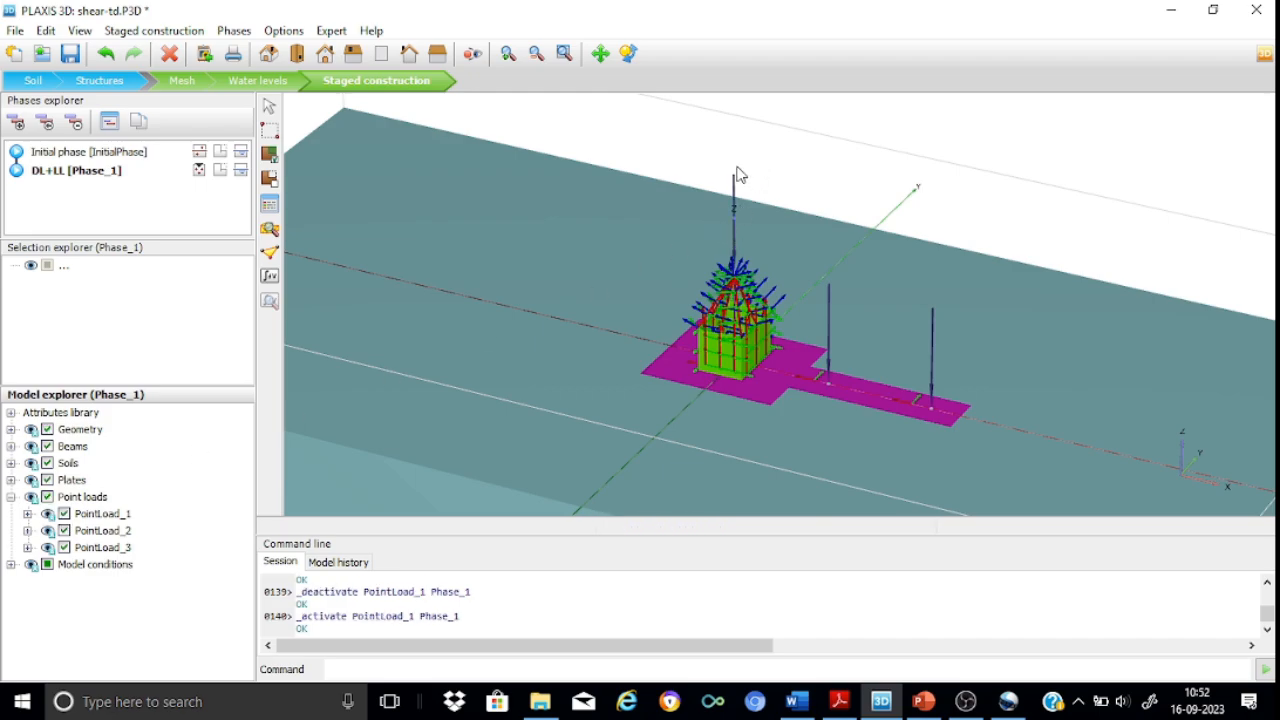
left_click(27, 514)
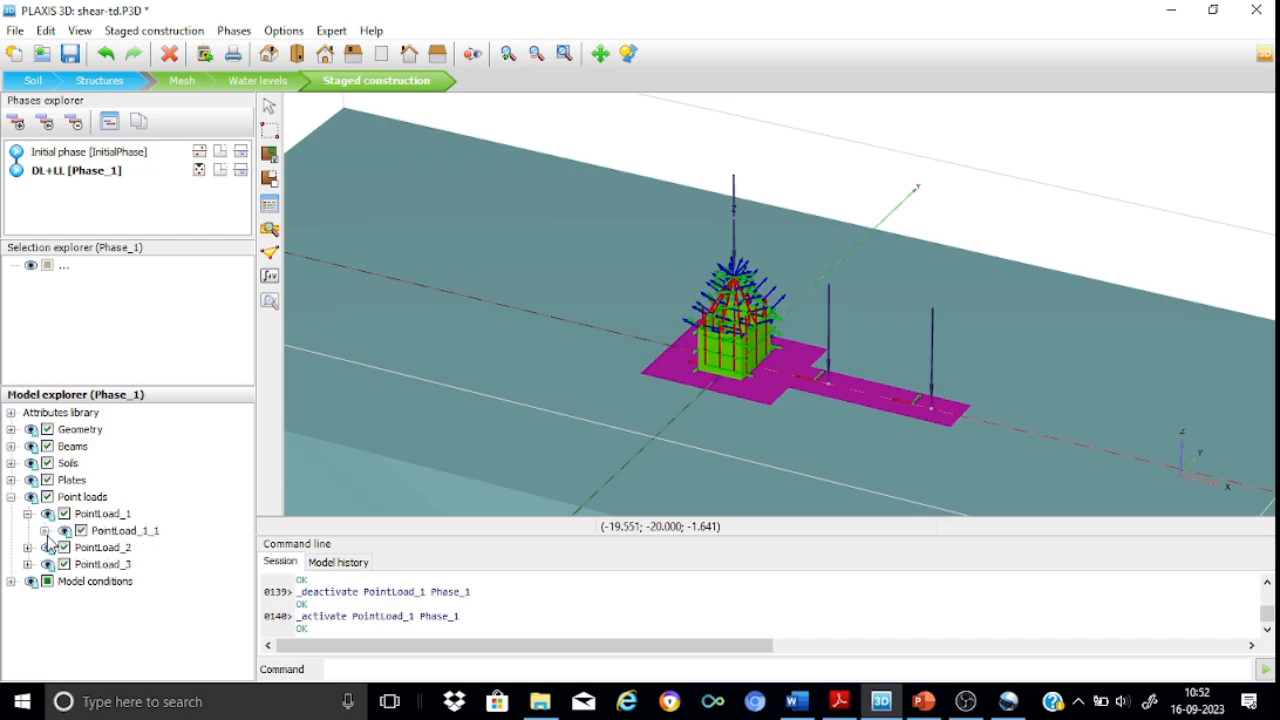
left_click(44, 531)
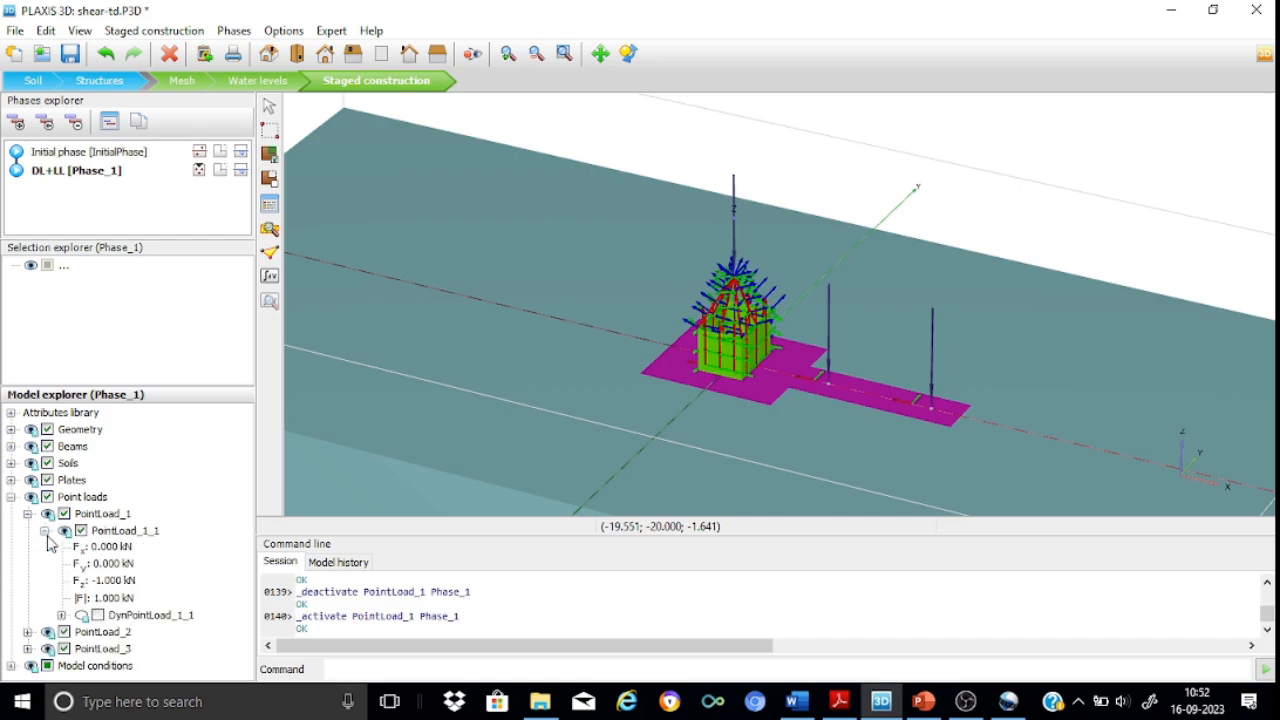
left_click(116, 581)
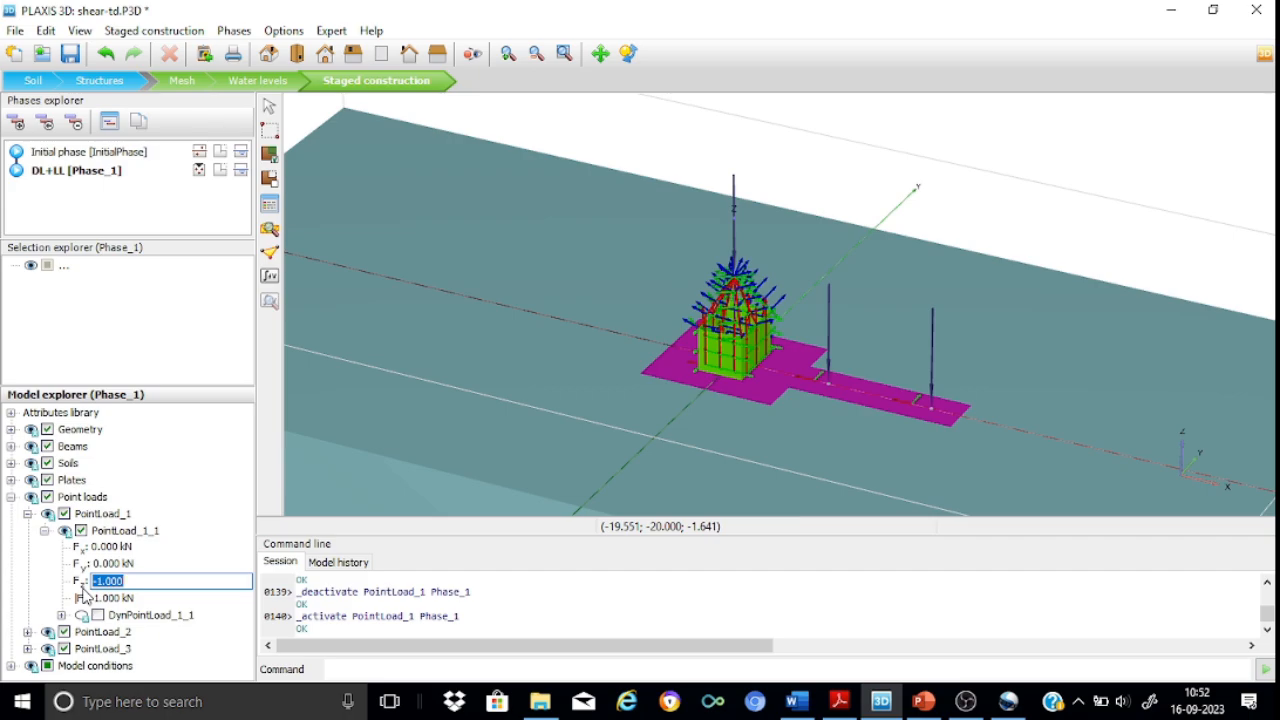
type("-100")
key("Return")
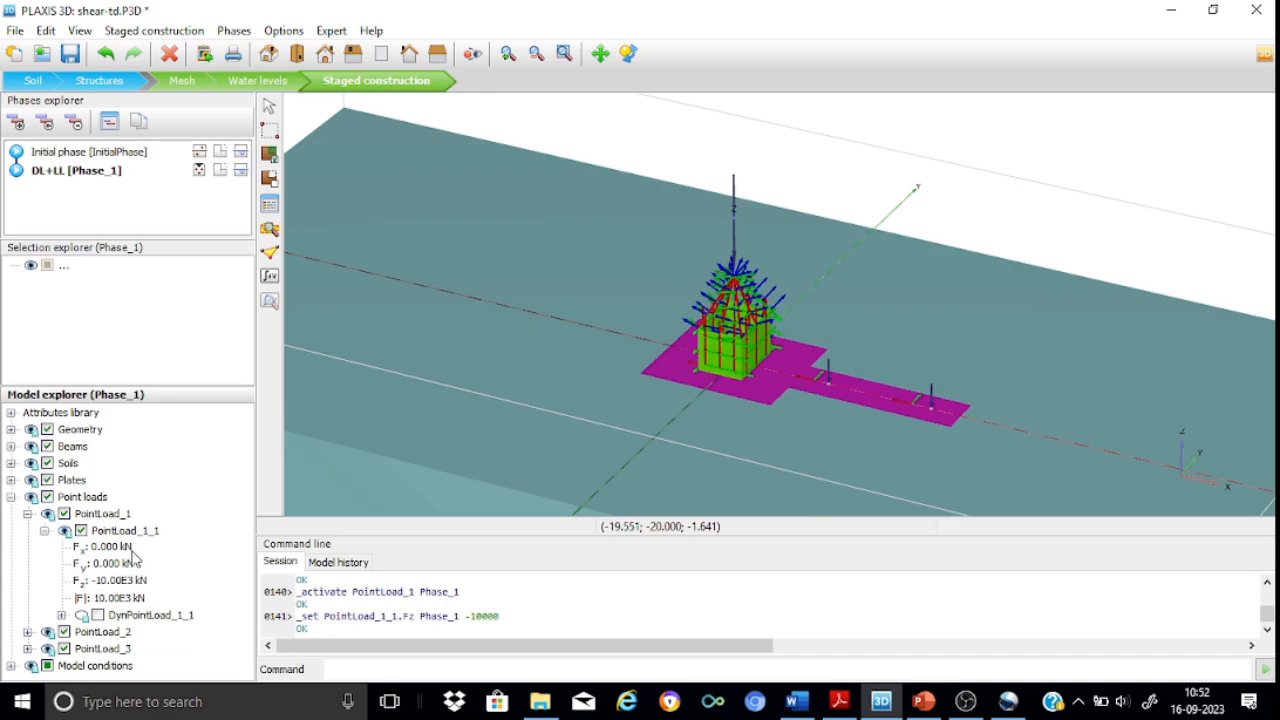
left_click(44, 530)
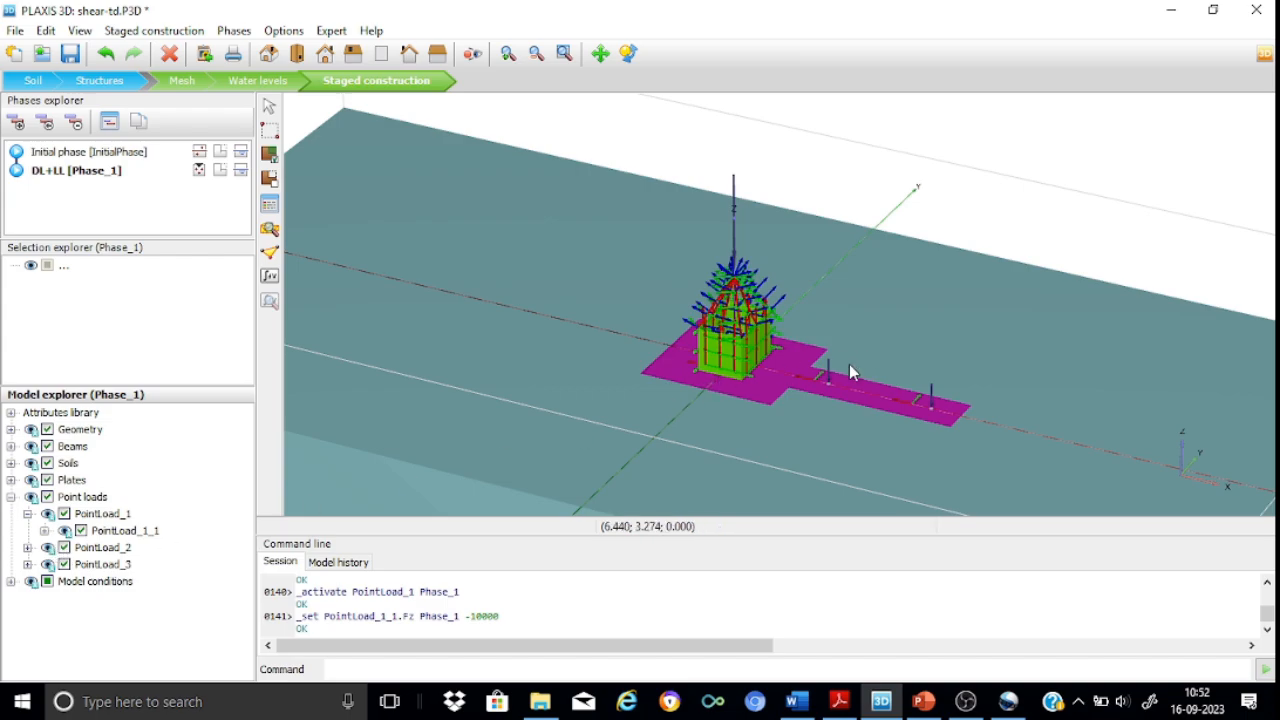
- Identify PointLoad_2 in the model by briefly deactivating it, and set its vertical force Fz to -1500 kN
left_click(64, 548)
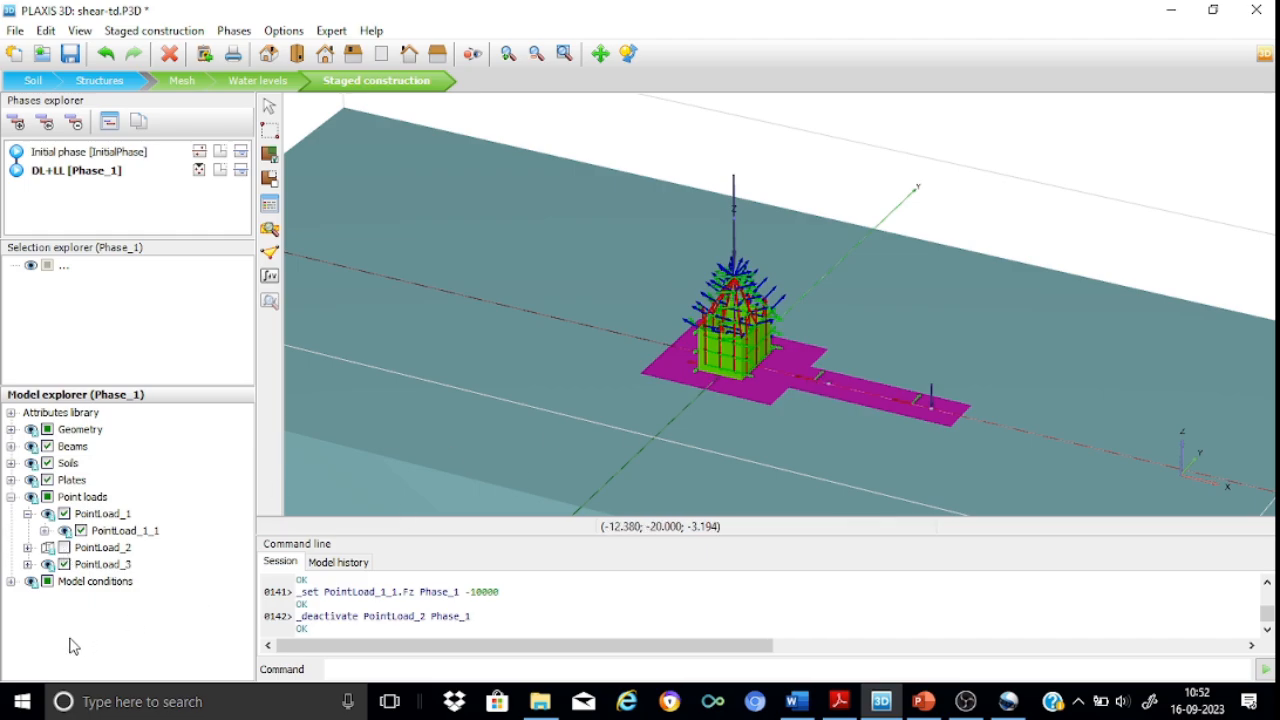
left_click(64, 548)
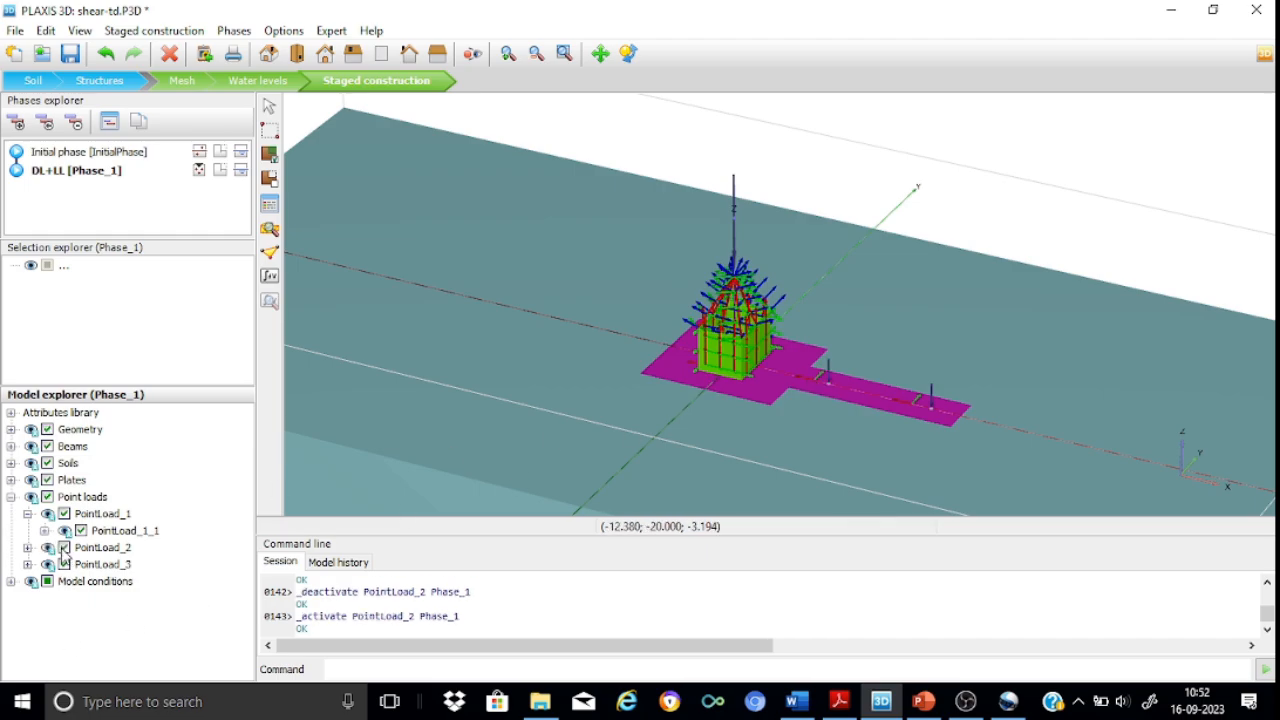
left_click(28, 548)
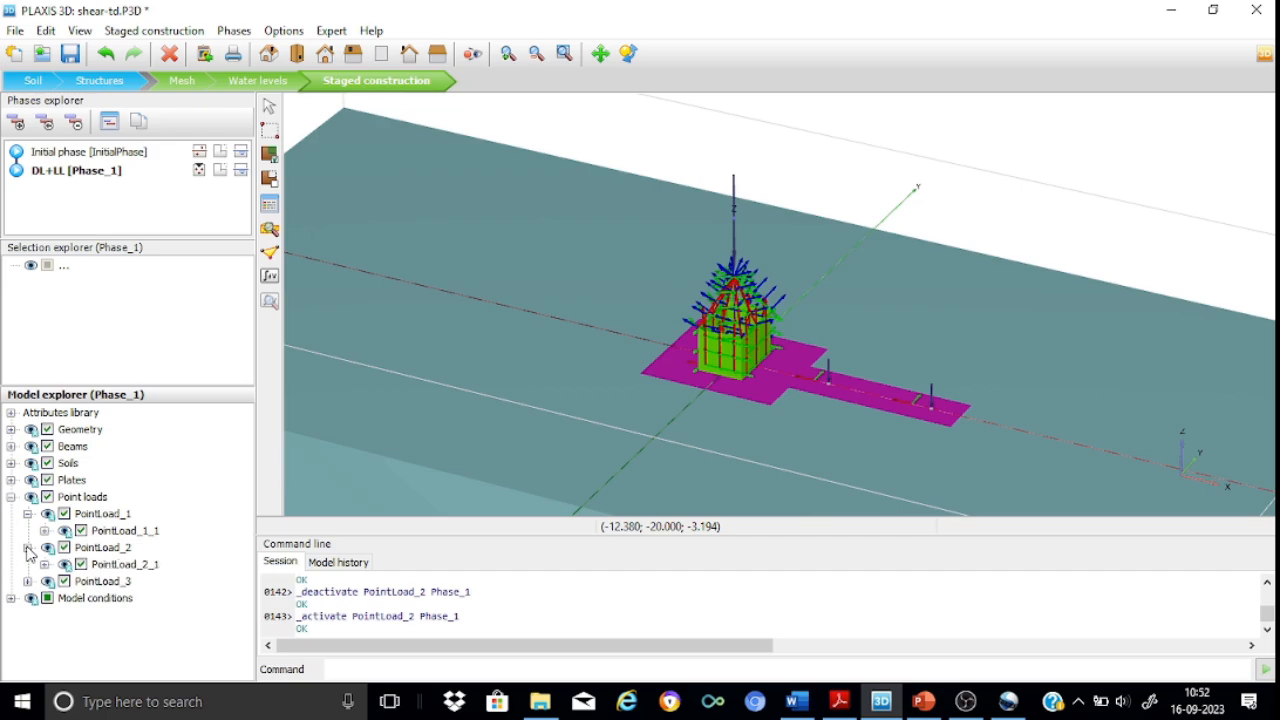
left_click(44, 564)
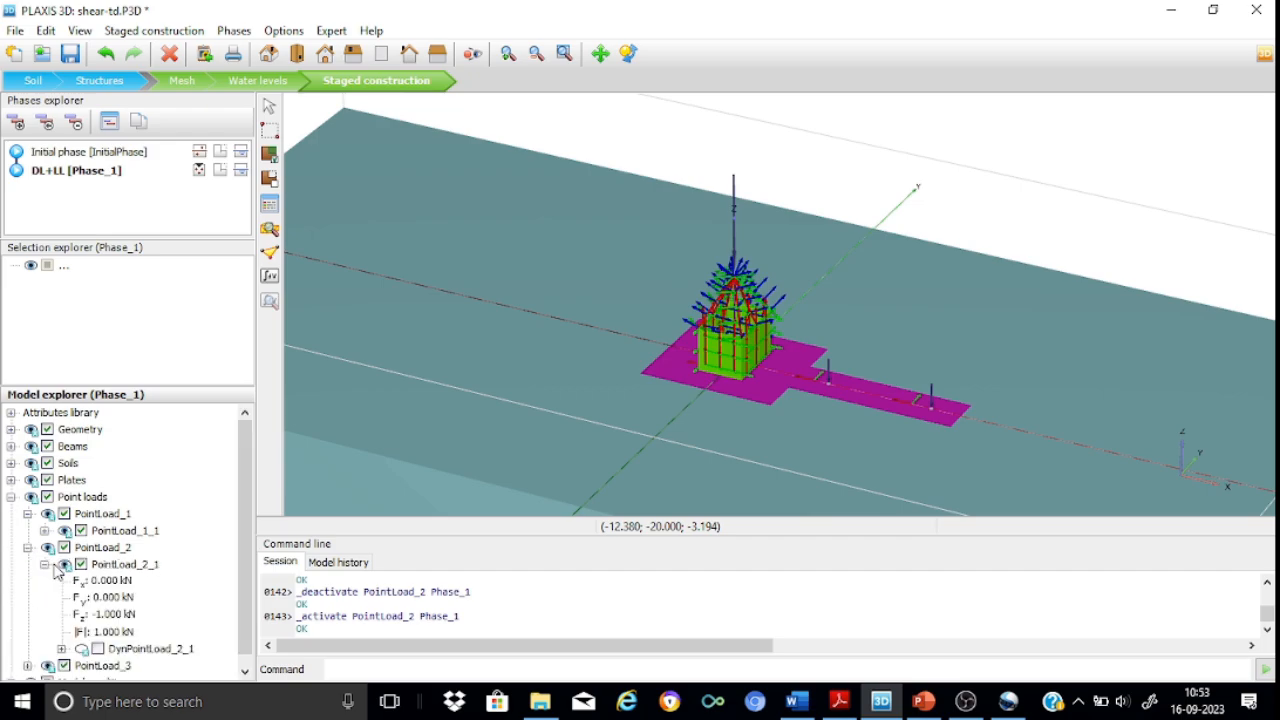
left_click(113, 616)
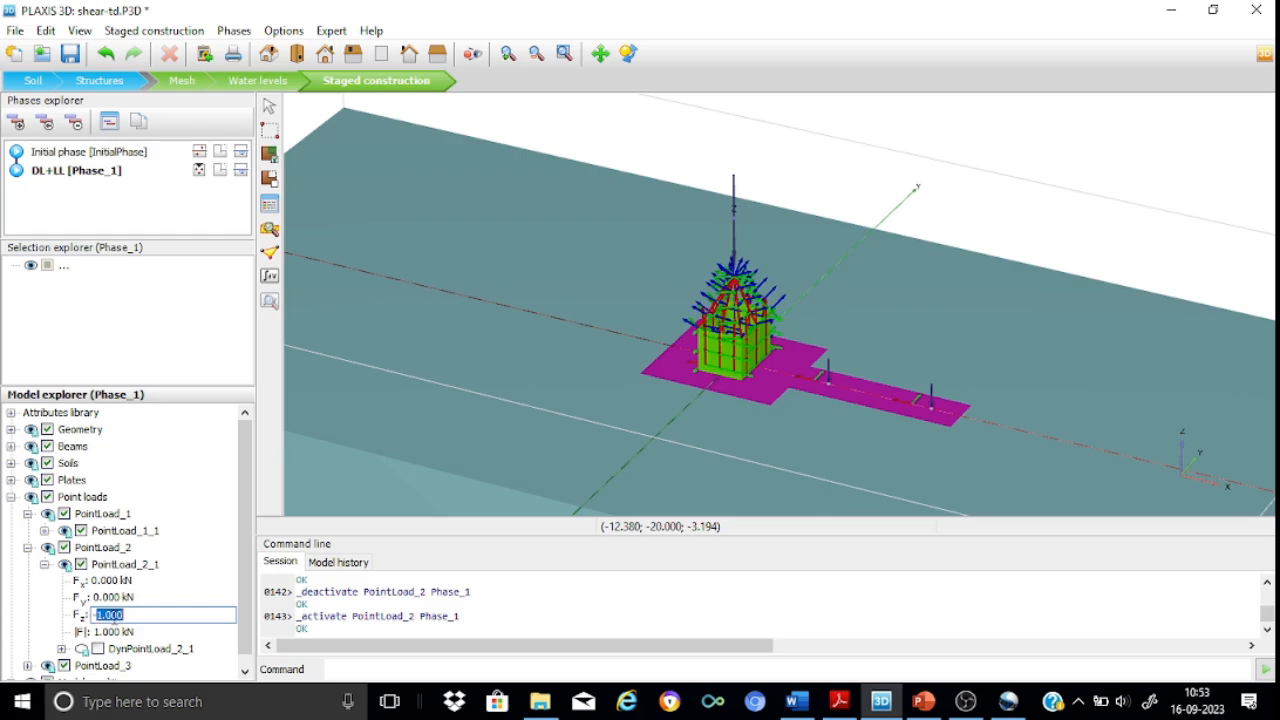
type("-150")
key("Return")
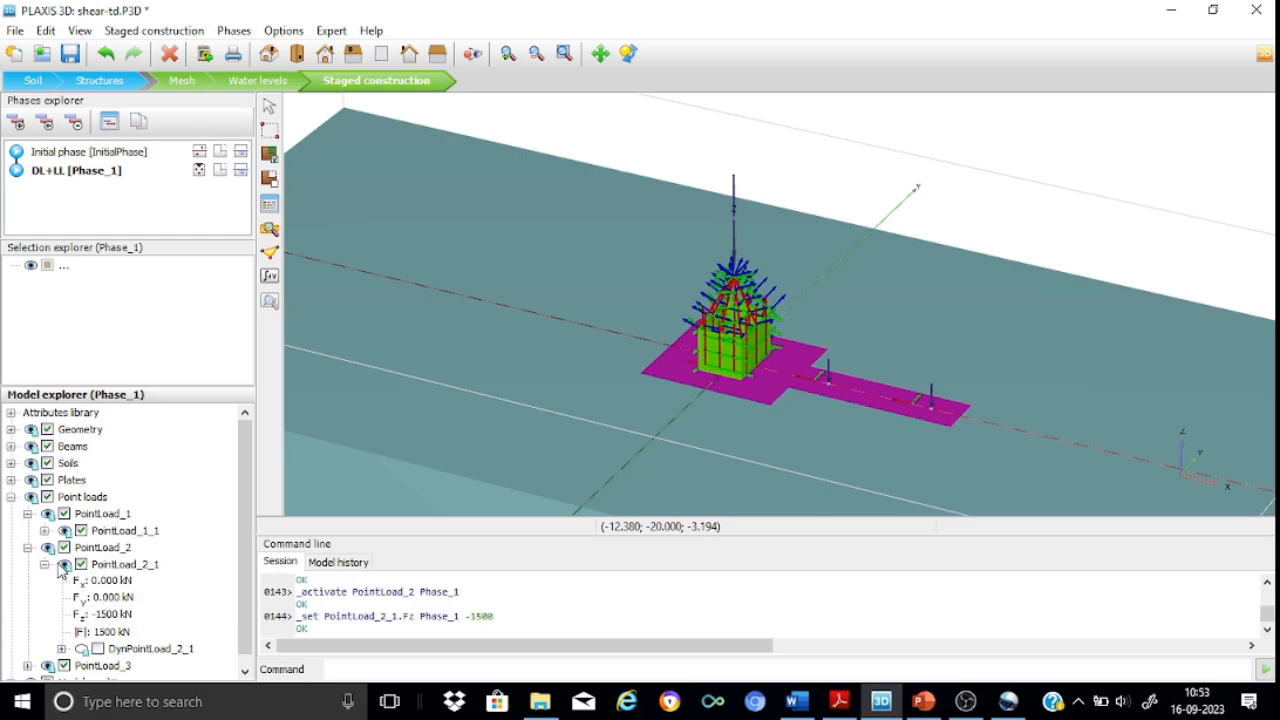
left_click(44, 564)
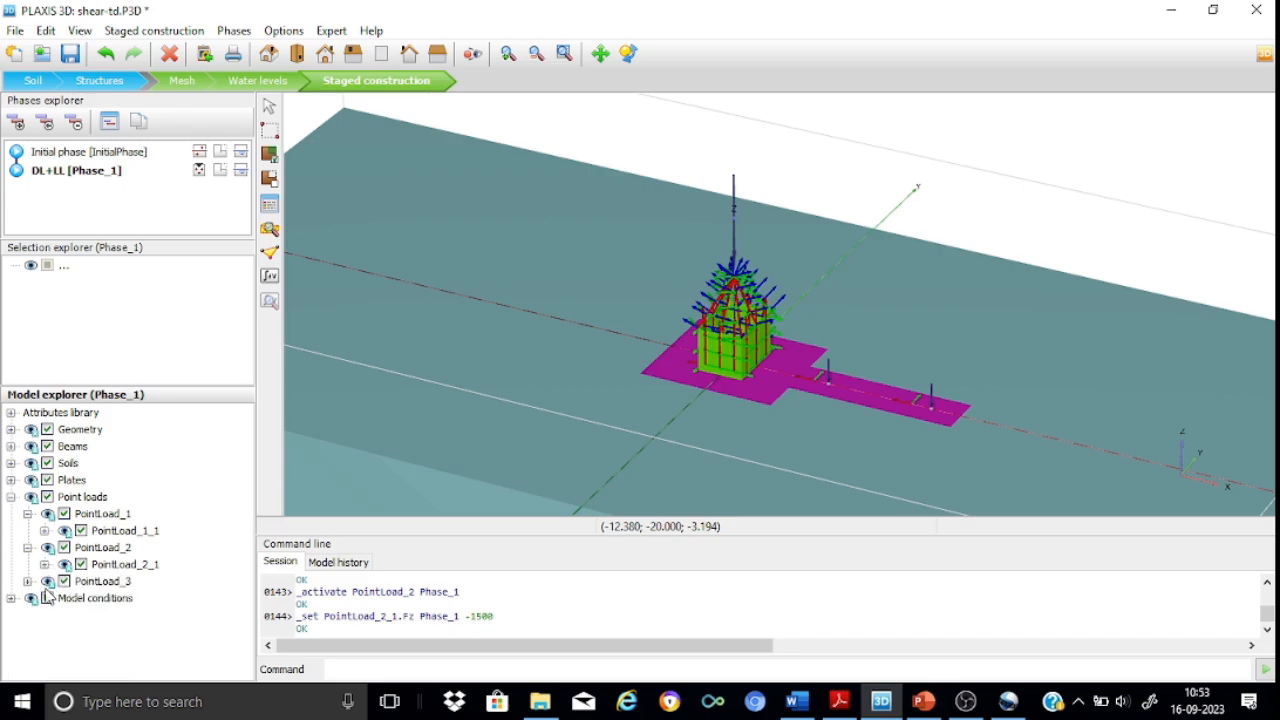
left_click(45, 564)
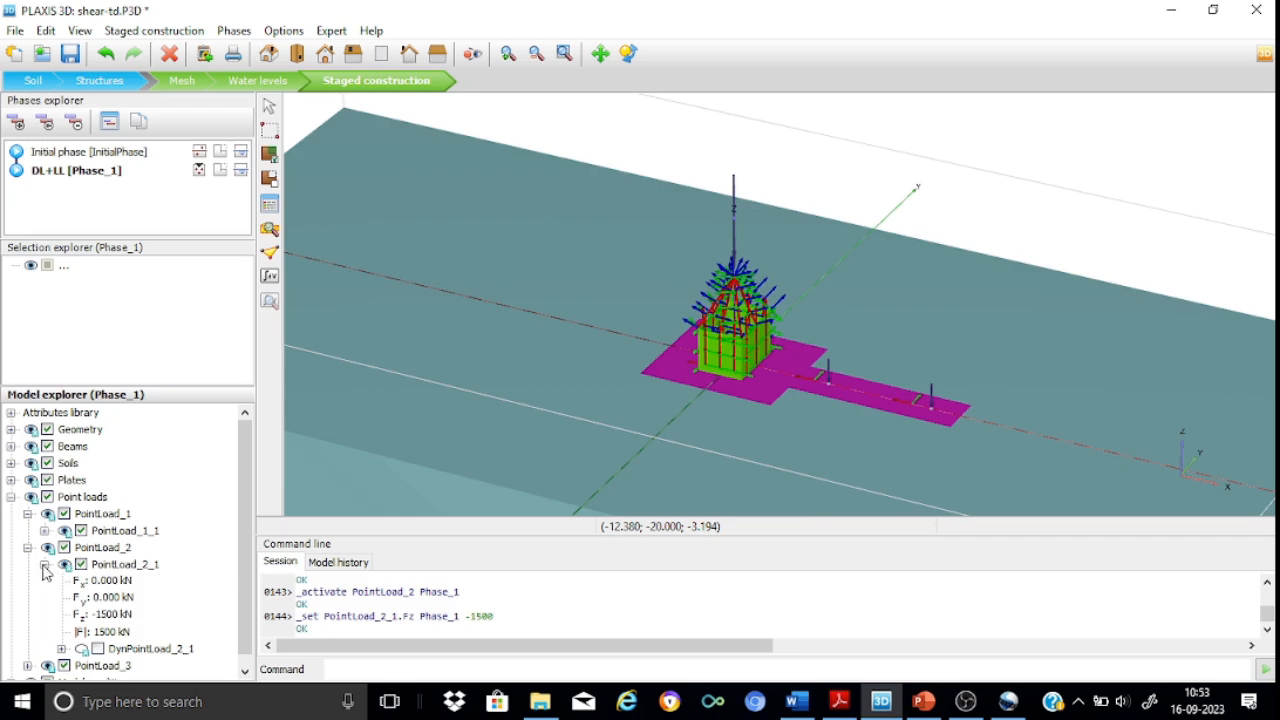
left_click(27, 547)
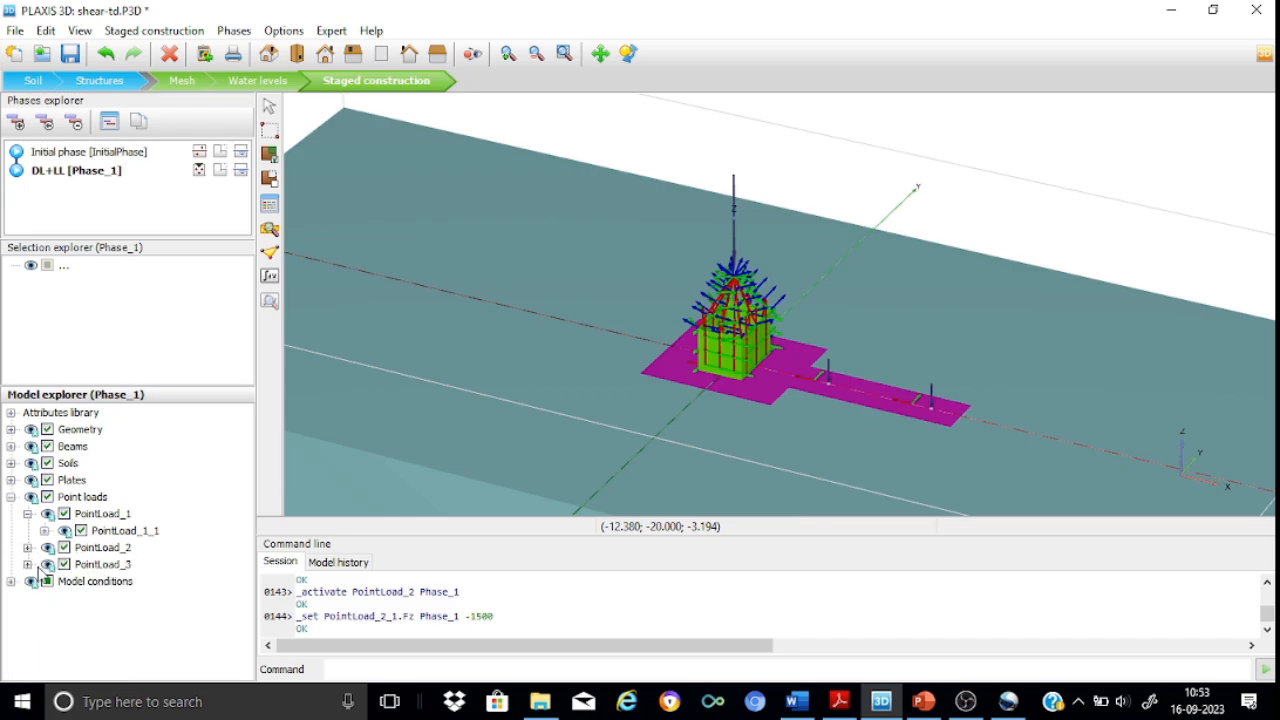
- Identify PointLoad_3 in the model by briefly deactivating it, and set its vertical force Fz to -1500 kN
left_click(64, 565)
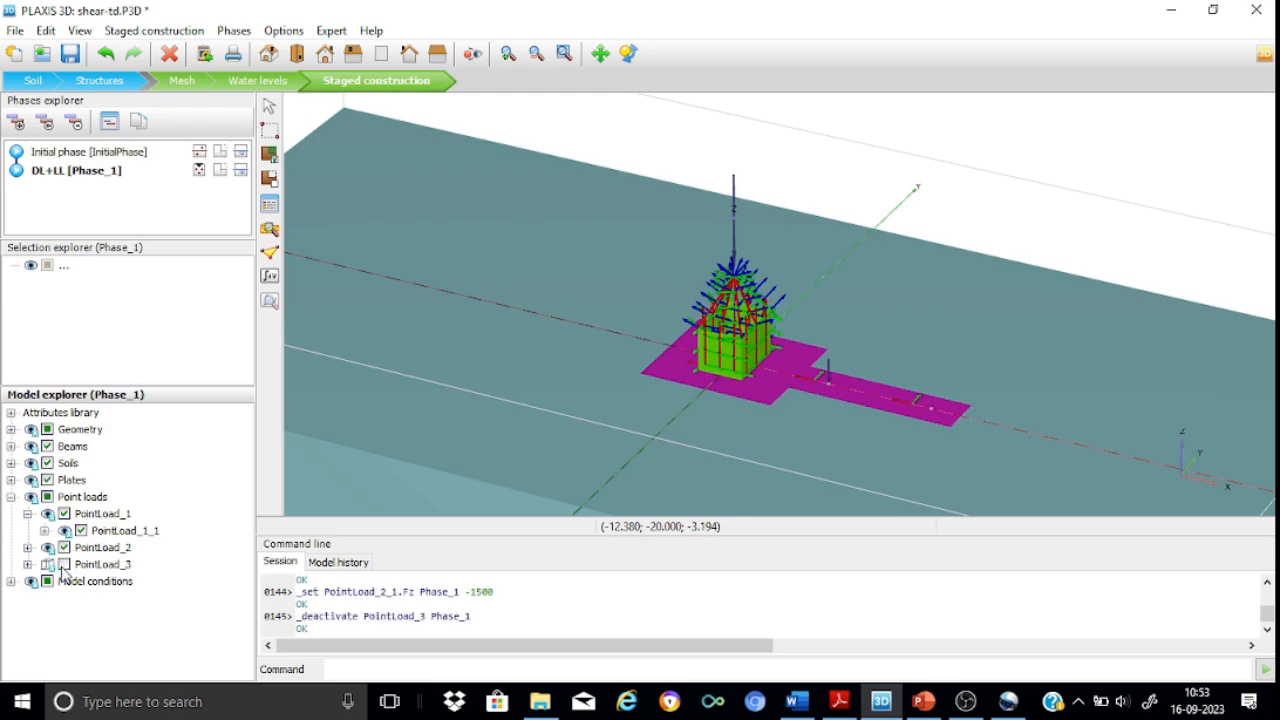
left_click(64, 564)
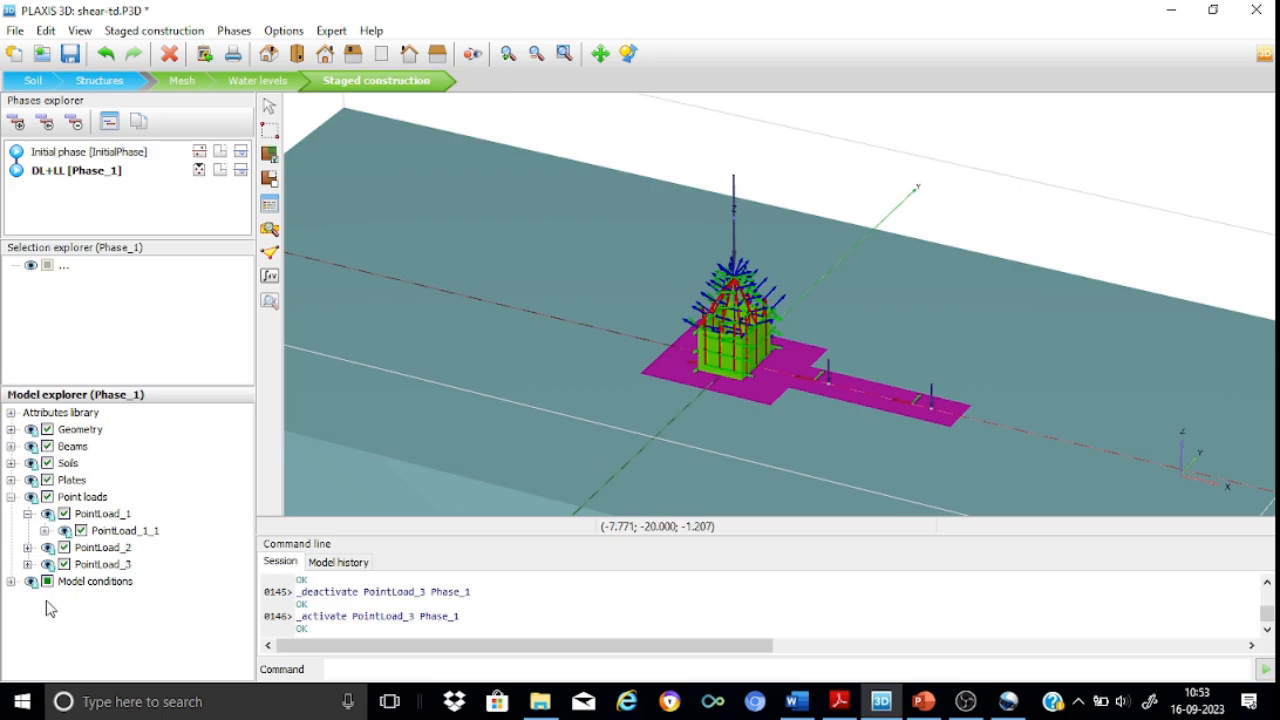
left_click(28, 565)
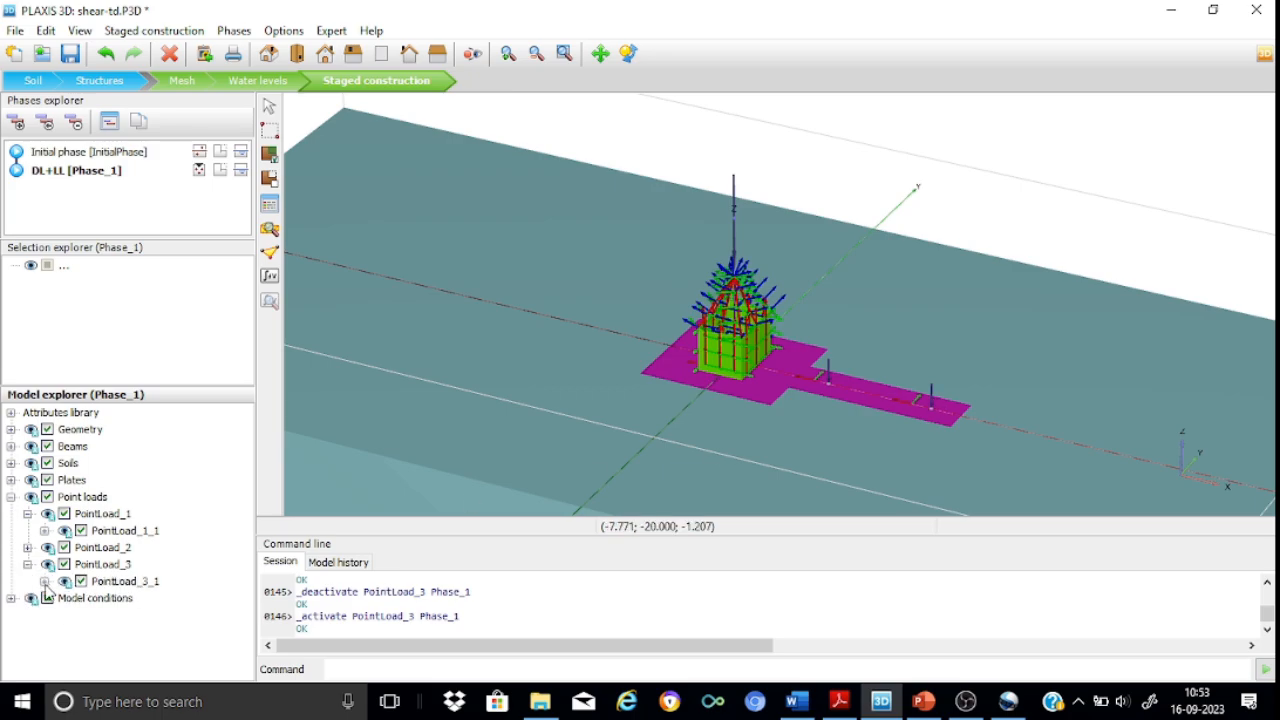
left_click(44, 582)
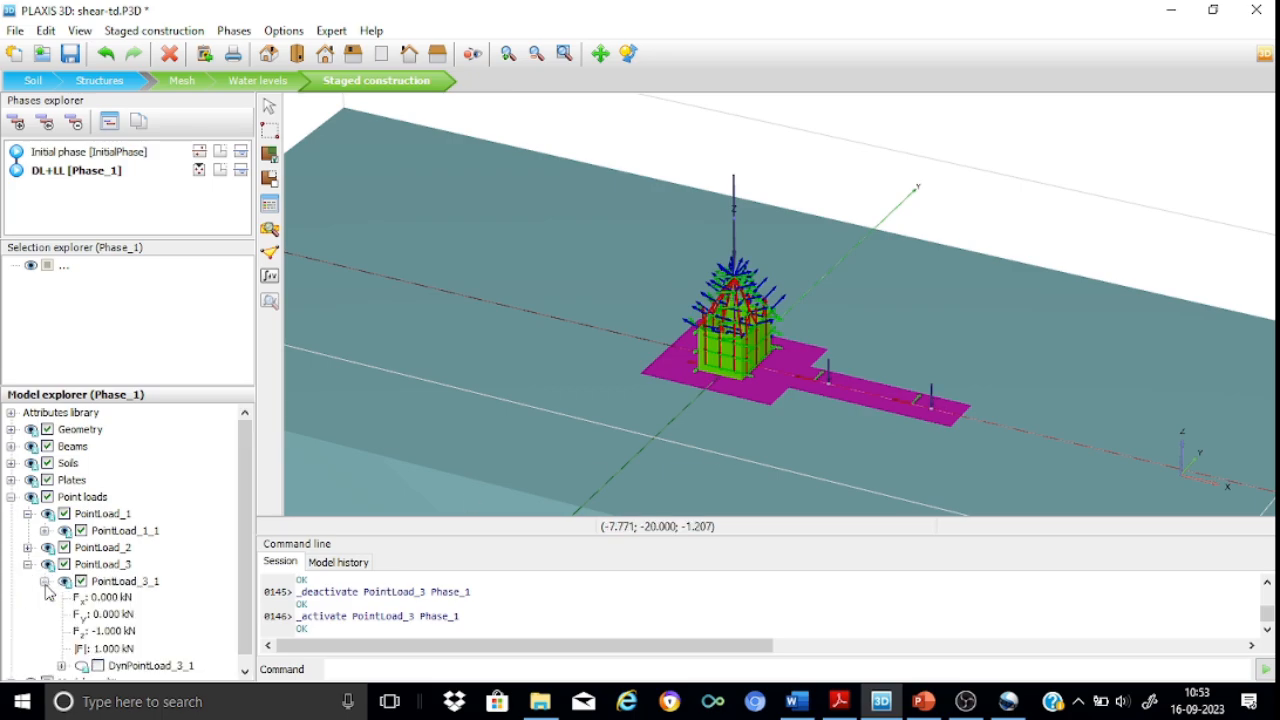
left_click(119, 632)
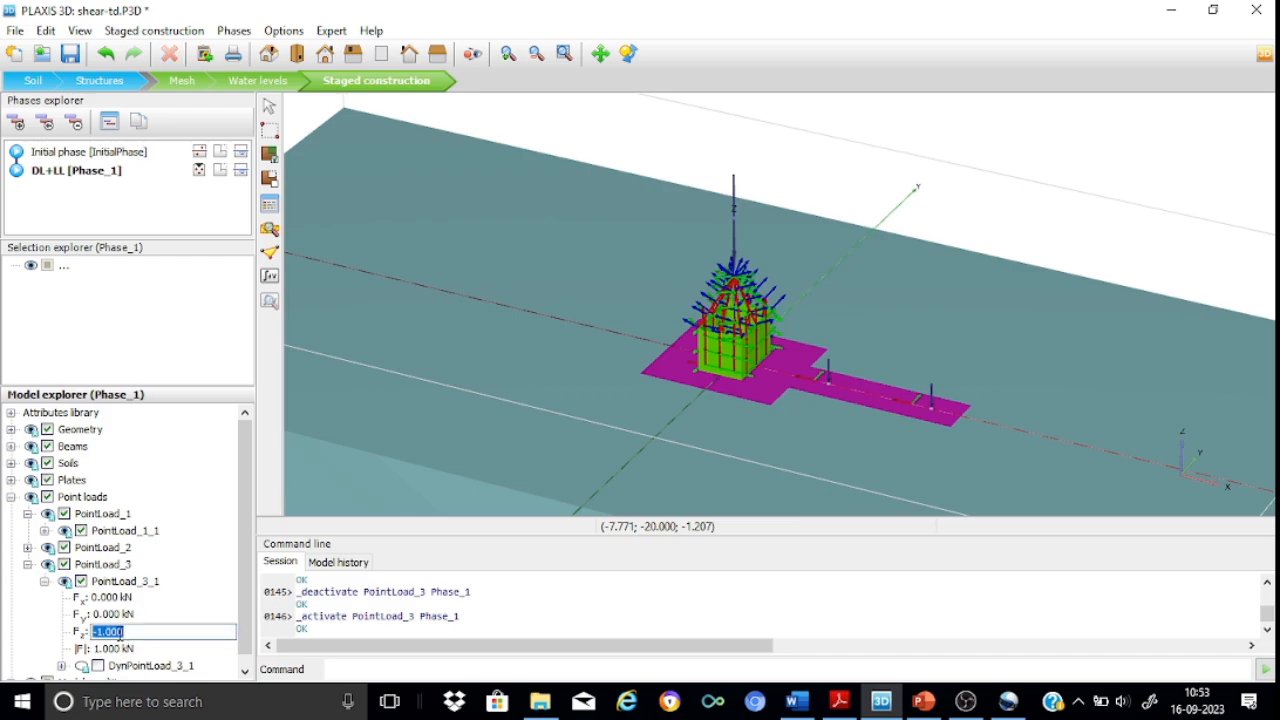
type("-1500")
key("Return")
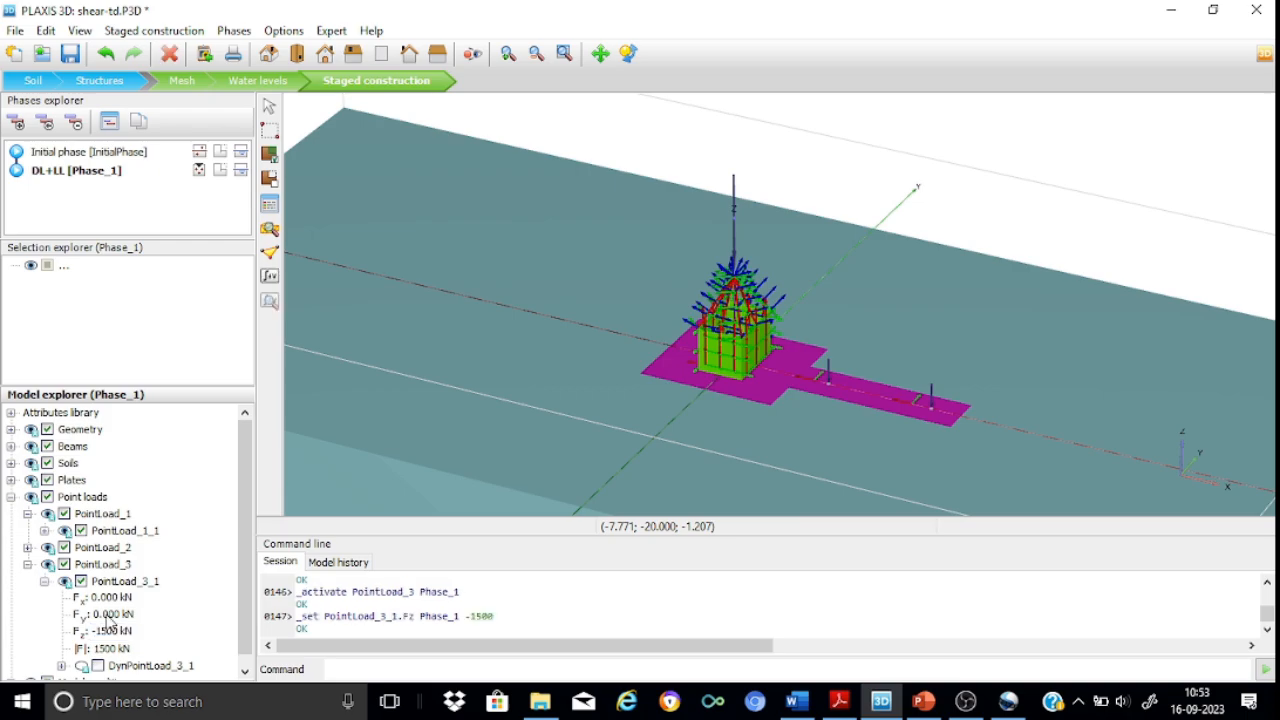
left_click(28, 564)
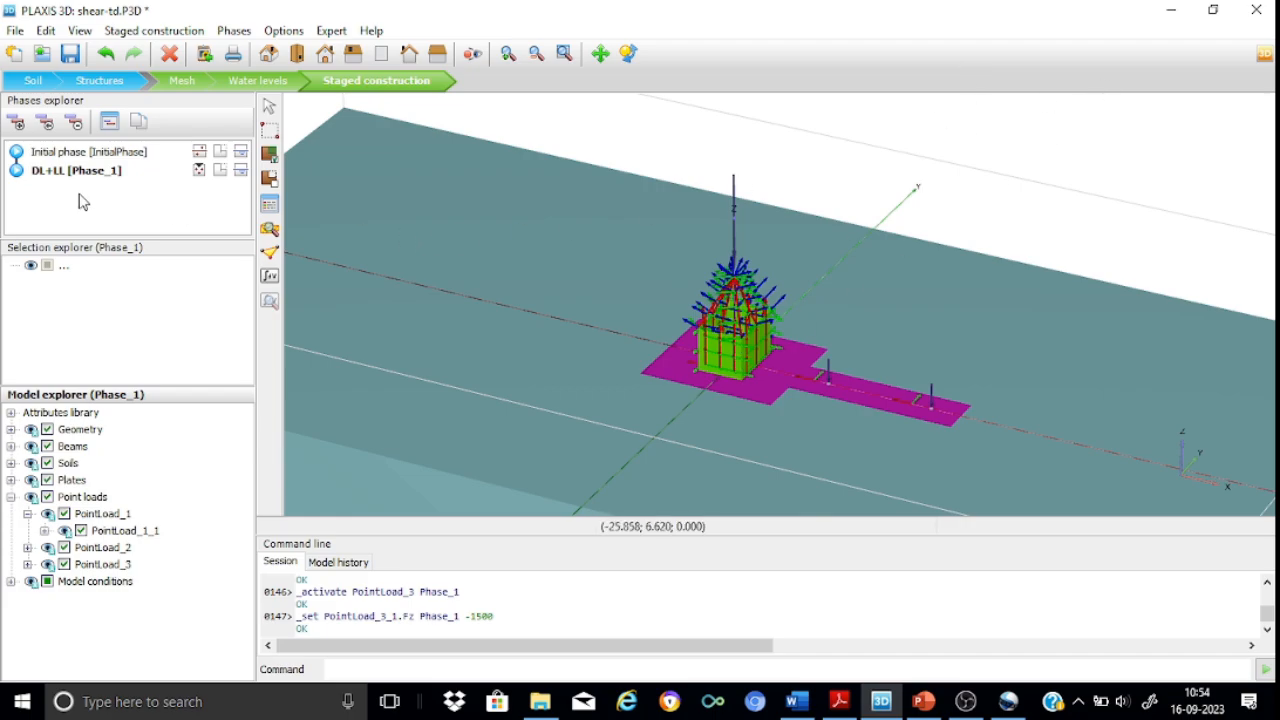
- Add a new calculation phase that starts from the Initial phase and name it DL+LL+EQX
left_click(18, 125)
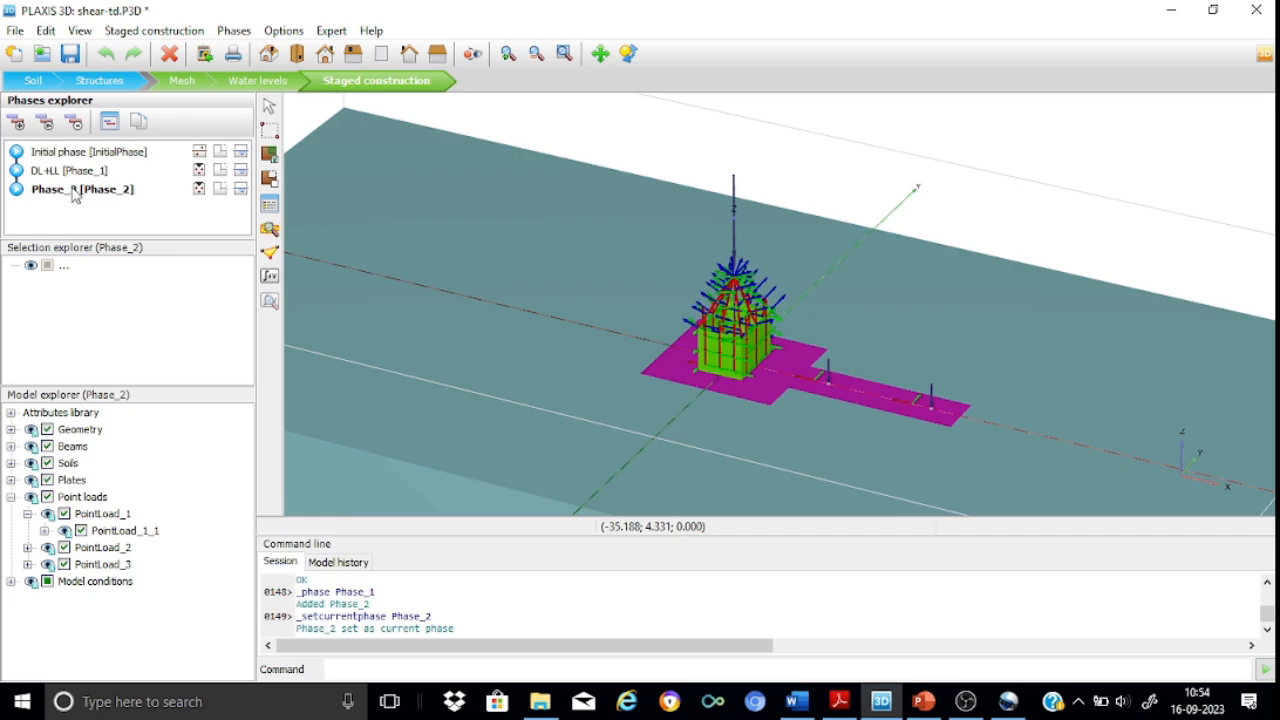
double_click(70, 188)
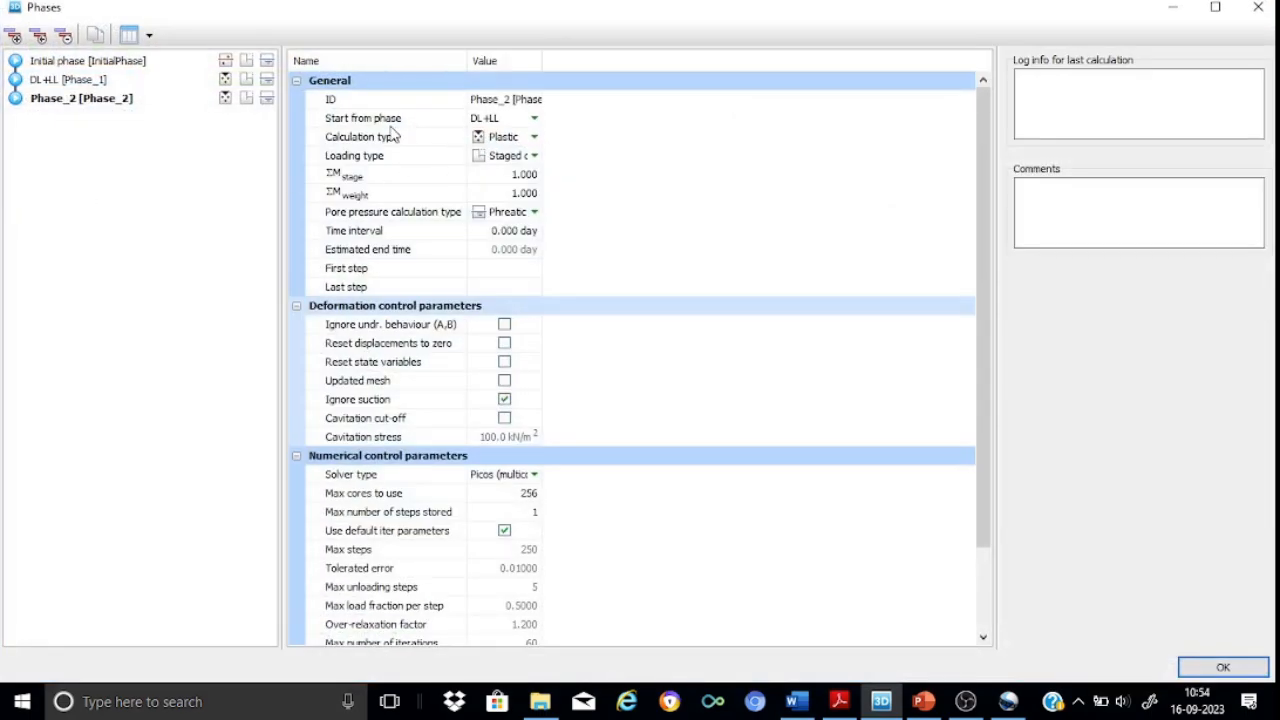
left_click(536, 120)
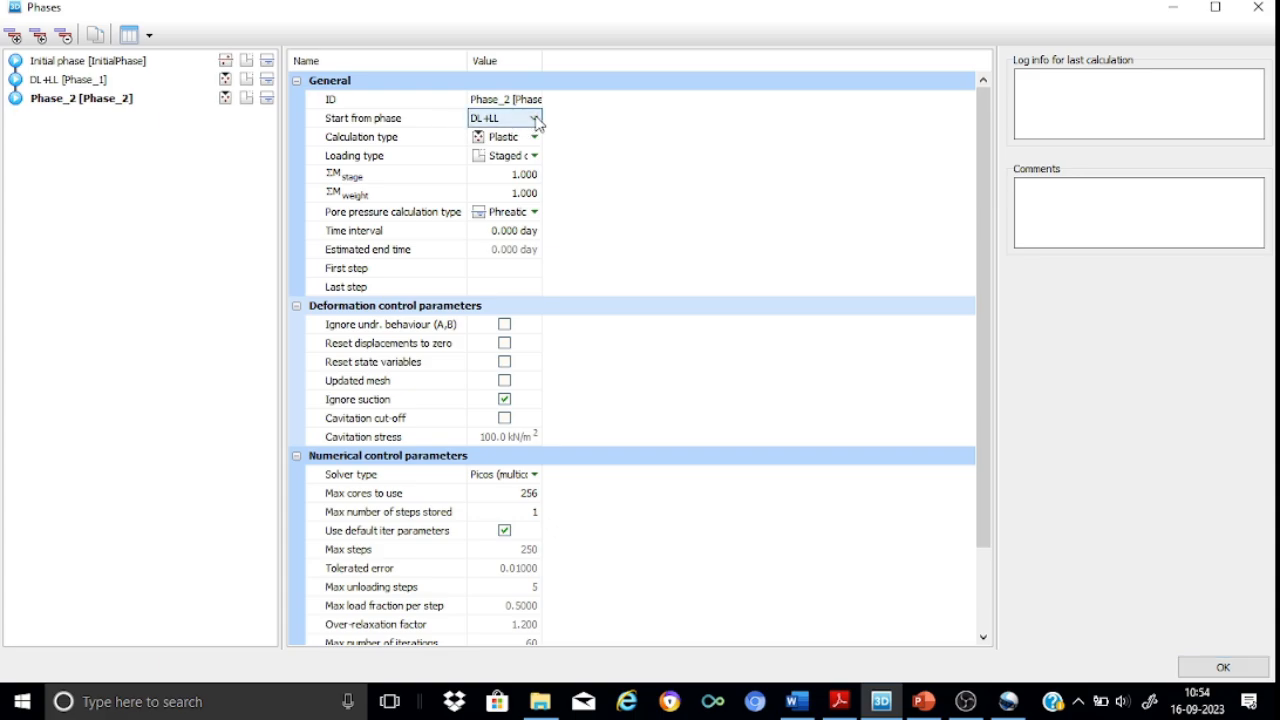
left_click(536, 120)
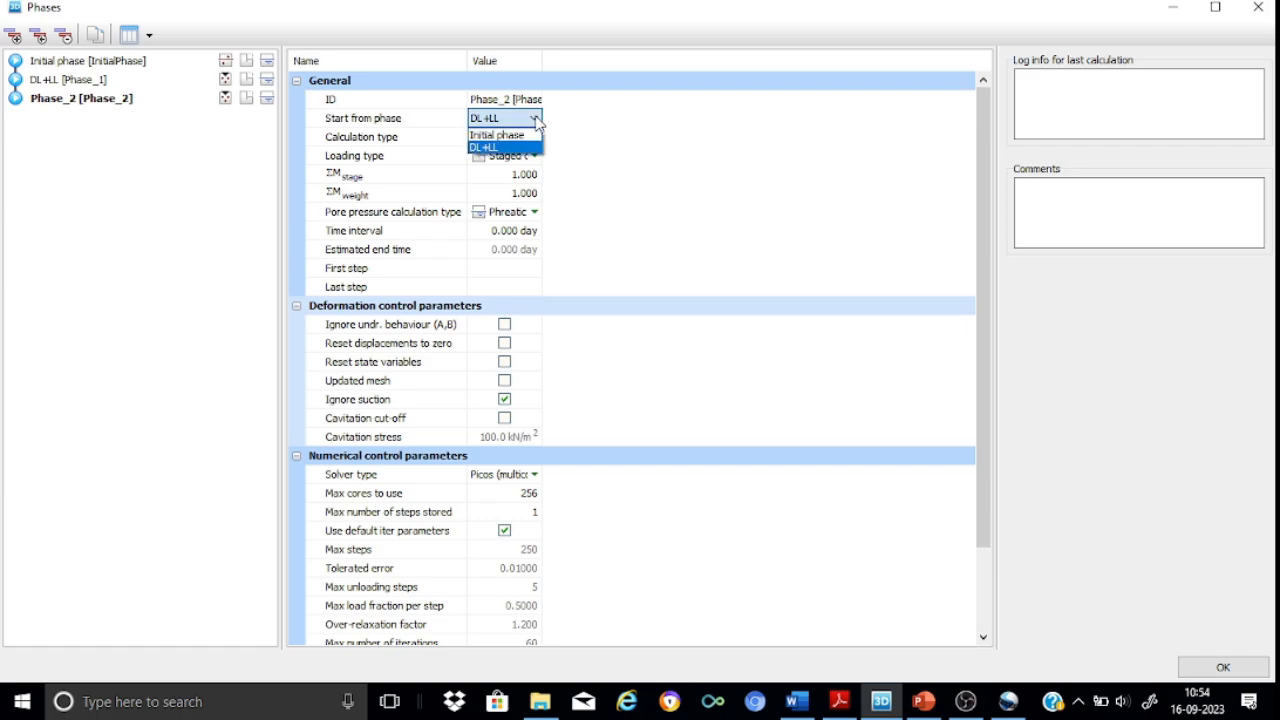
left_click(500, 132)
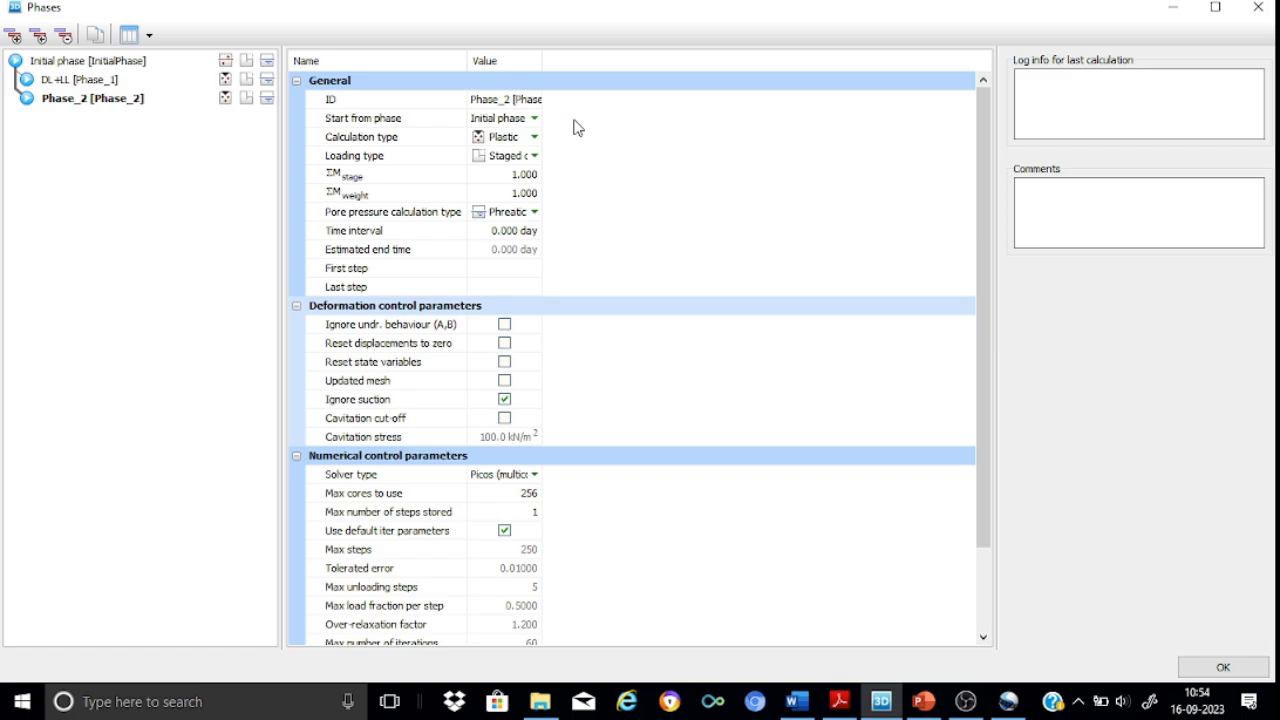
double_click(491, 97)
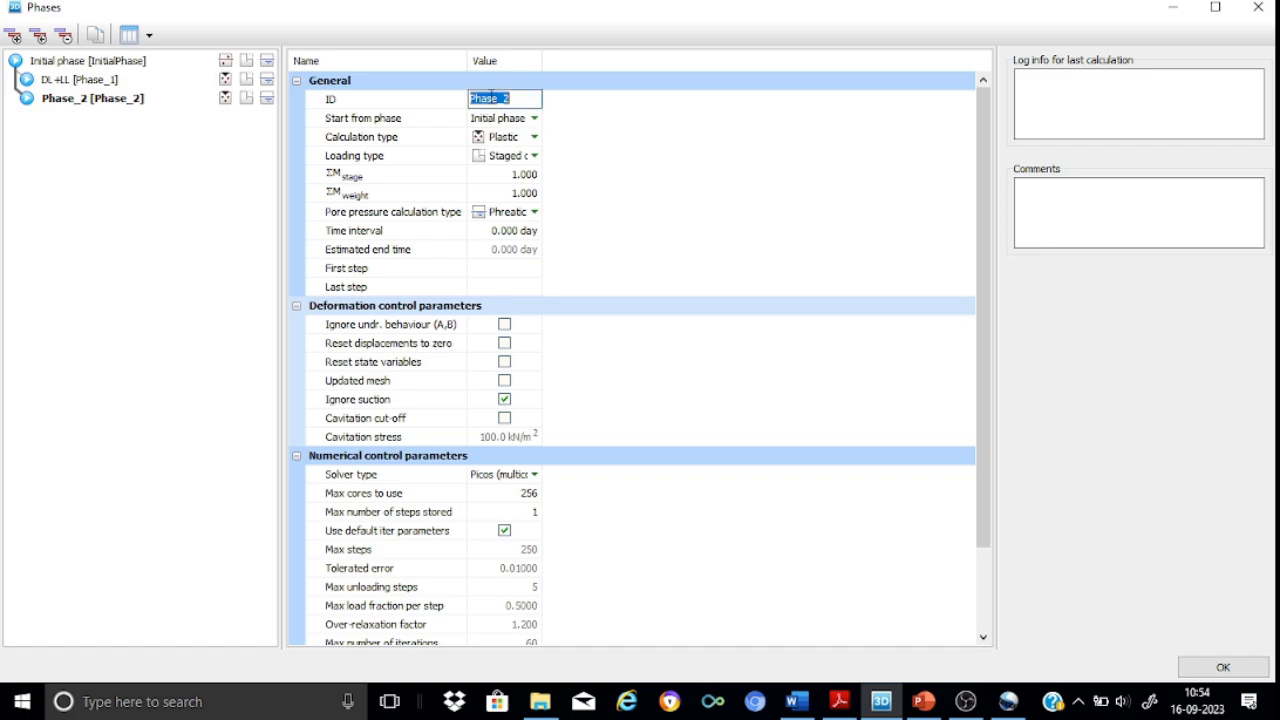
type("DL+LL+EQX")
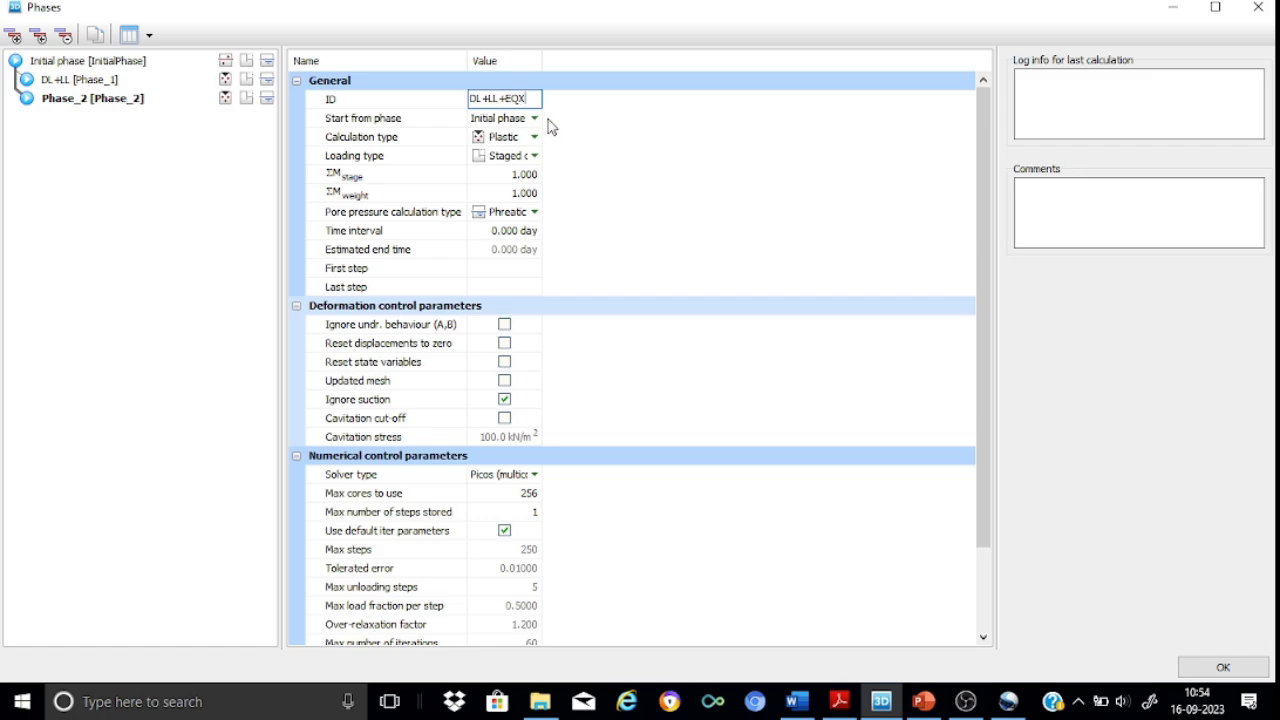
left_click(673, 180)
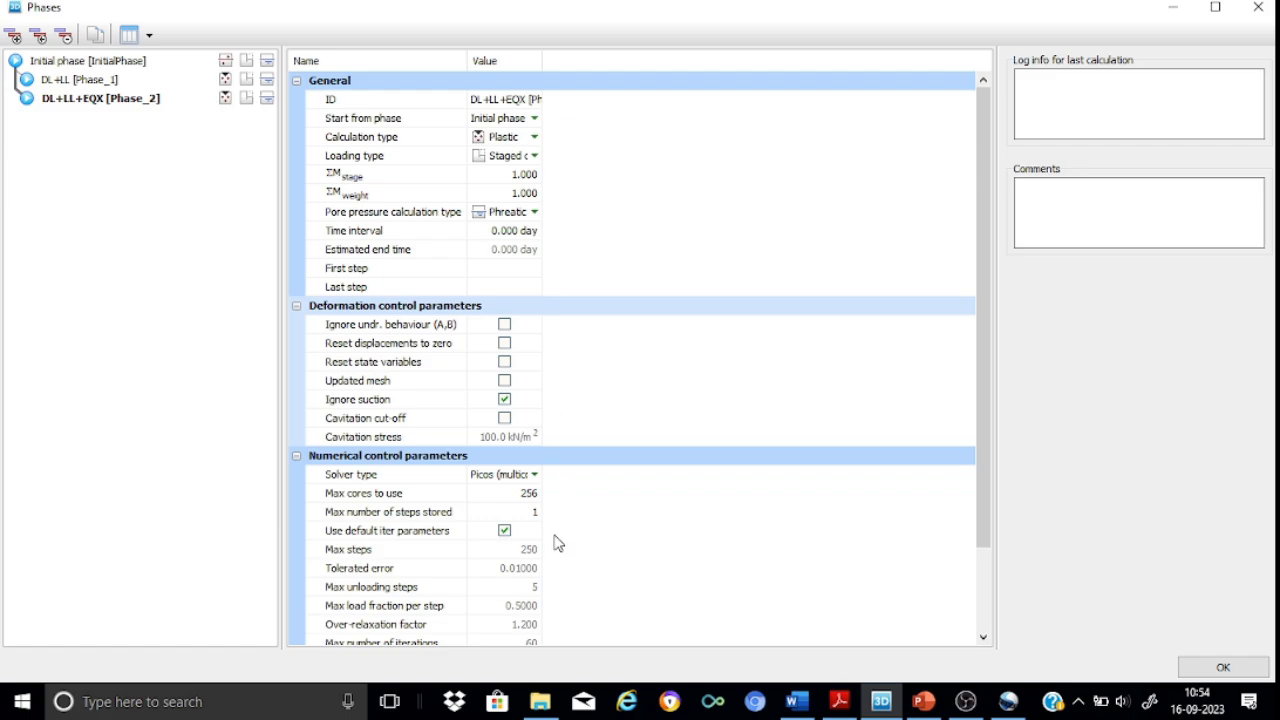
left_click(1210, 667)
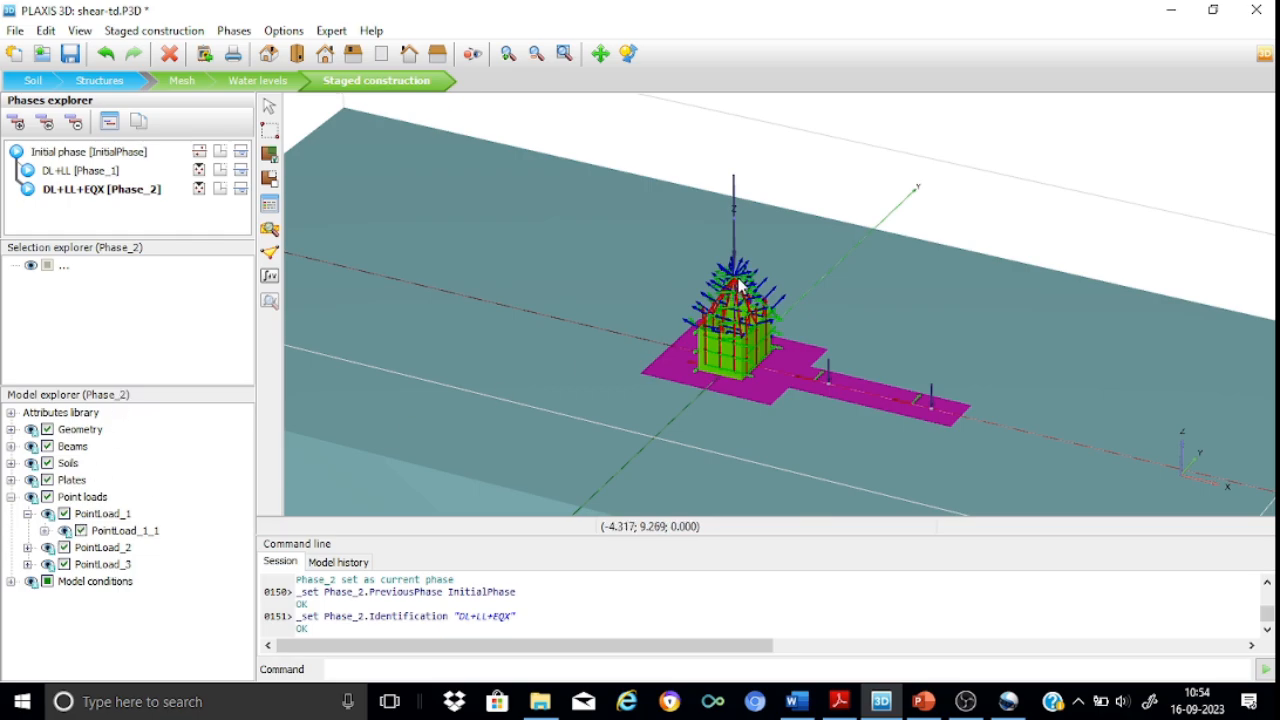
- Set the horizontal force Fx of PointLoad_1 to 1000 kN in the DL+LL+EQX phase
left_click(44, 530)
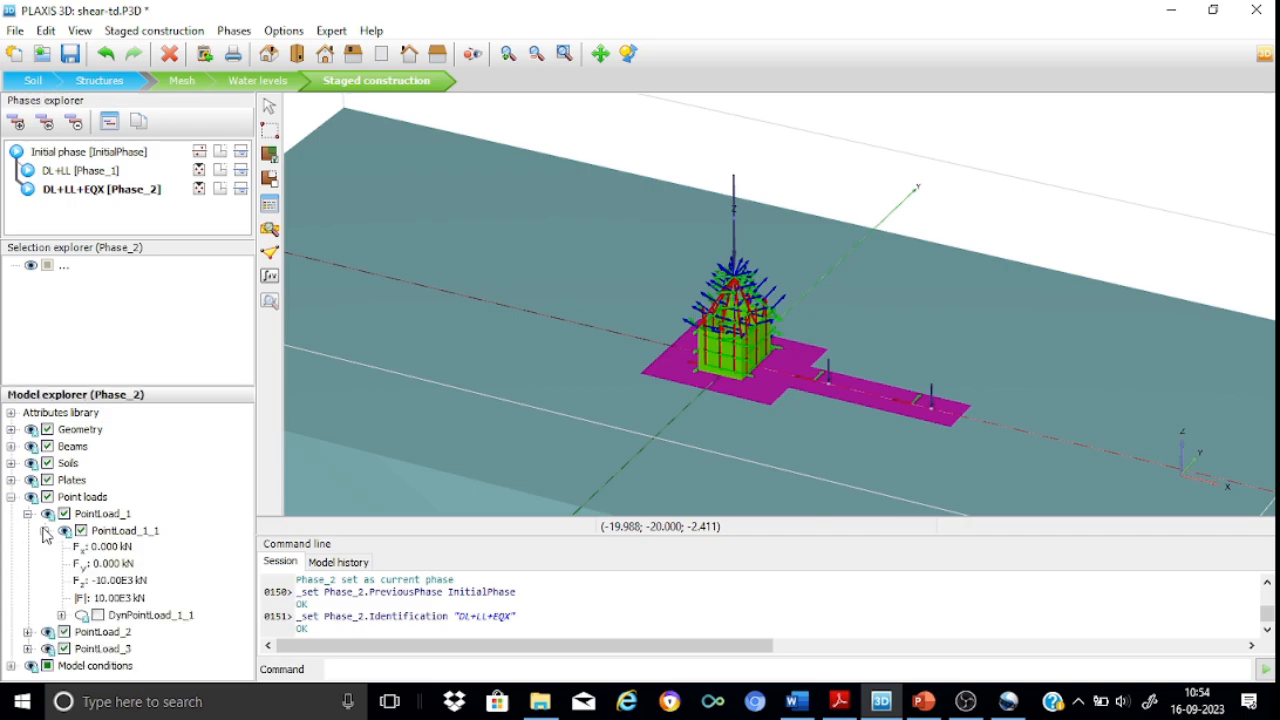
left_click(115, 547)
type("1000")
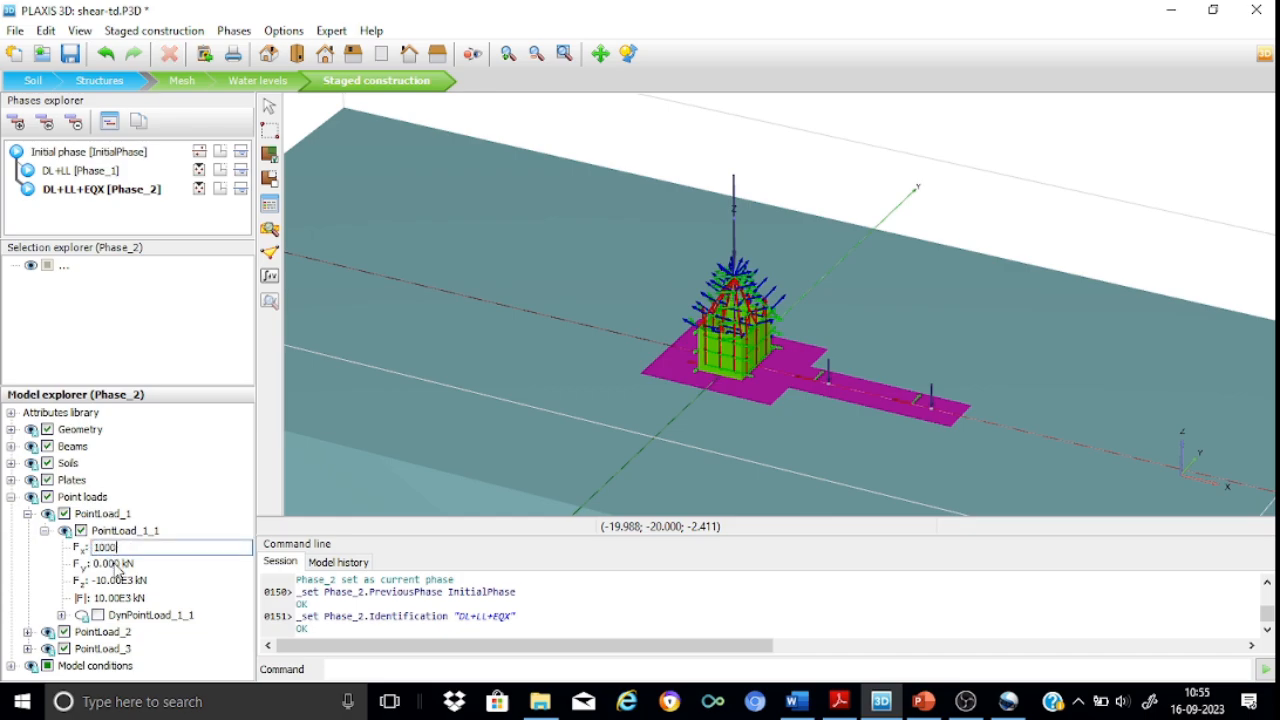
key("Return")
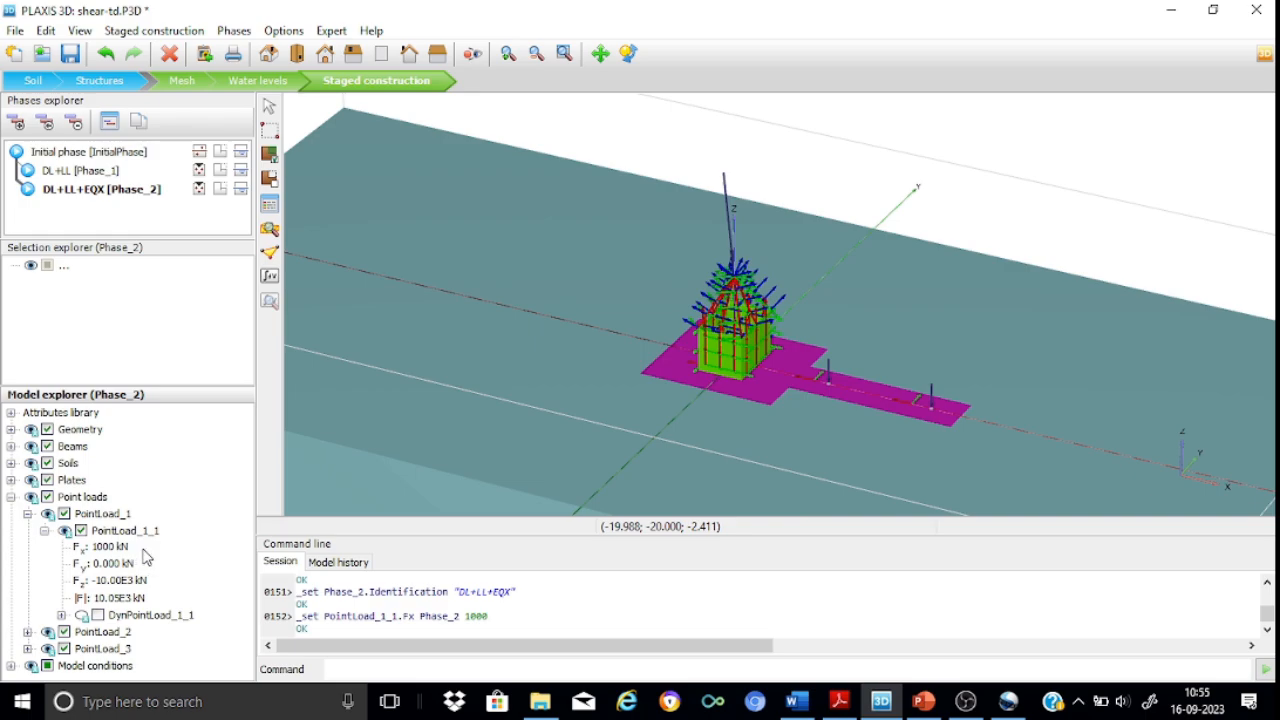
left_click(45, 532)
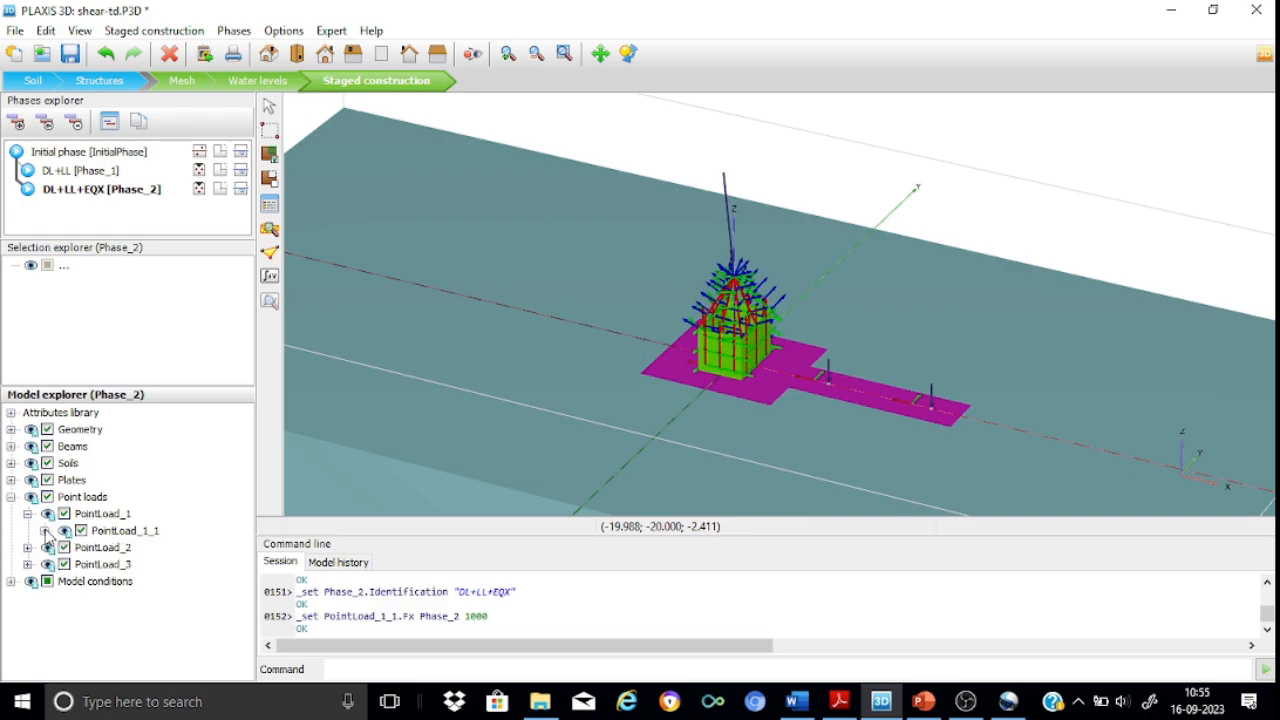
- Check the force components of PointLoad_2 and PointLoad_3 in the DL+LL+EQX phase
left_click(27, 548)
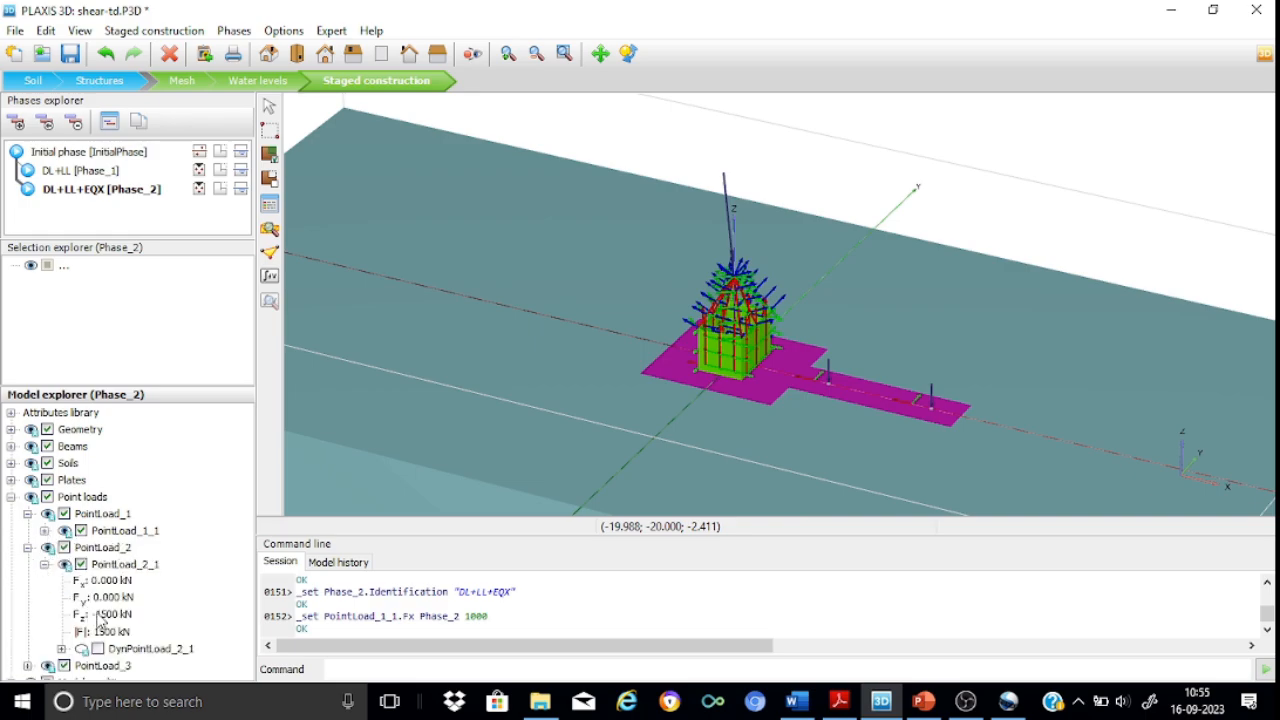
left_click(28, 549)
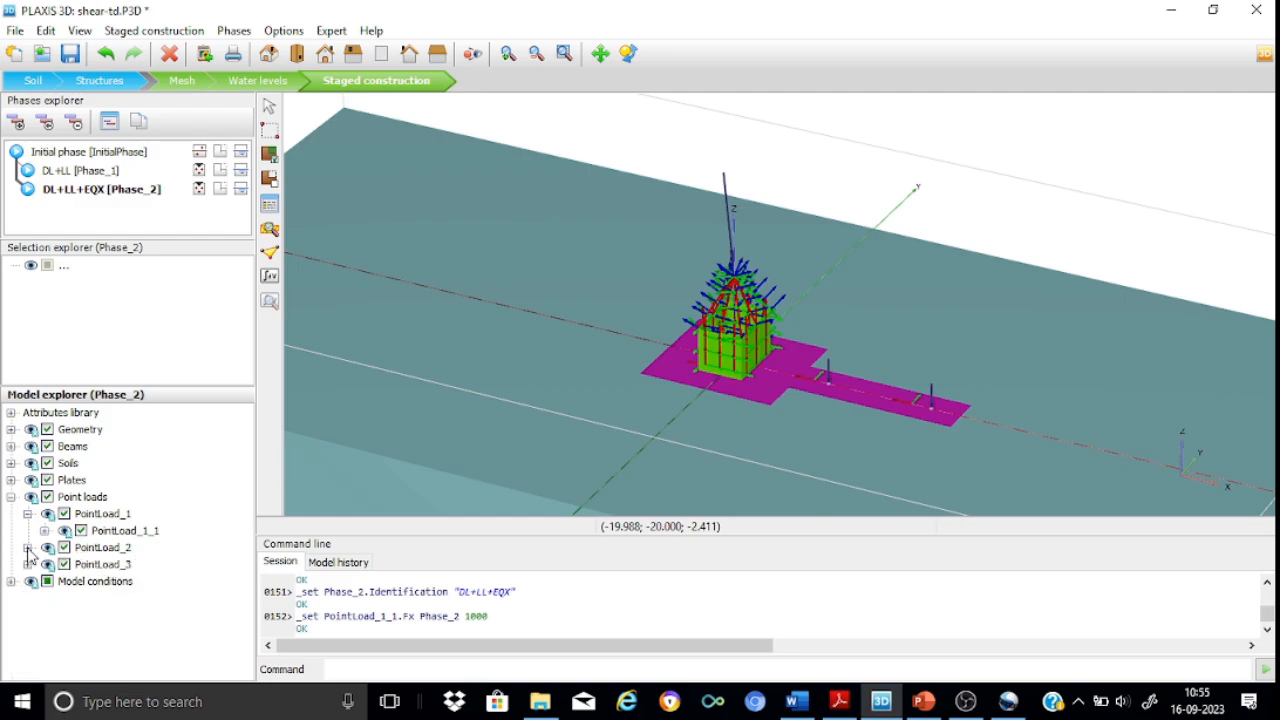
left_click(27, 564)
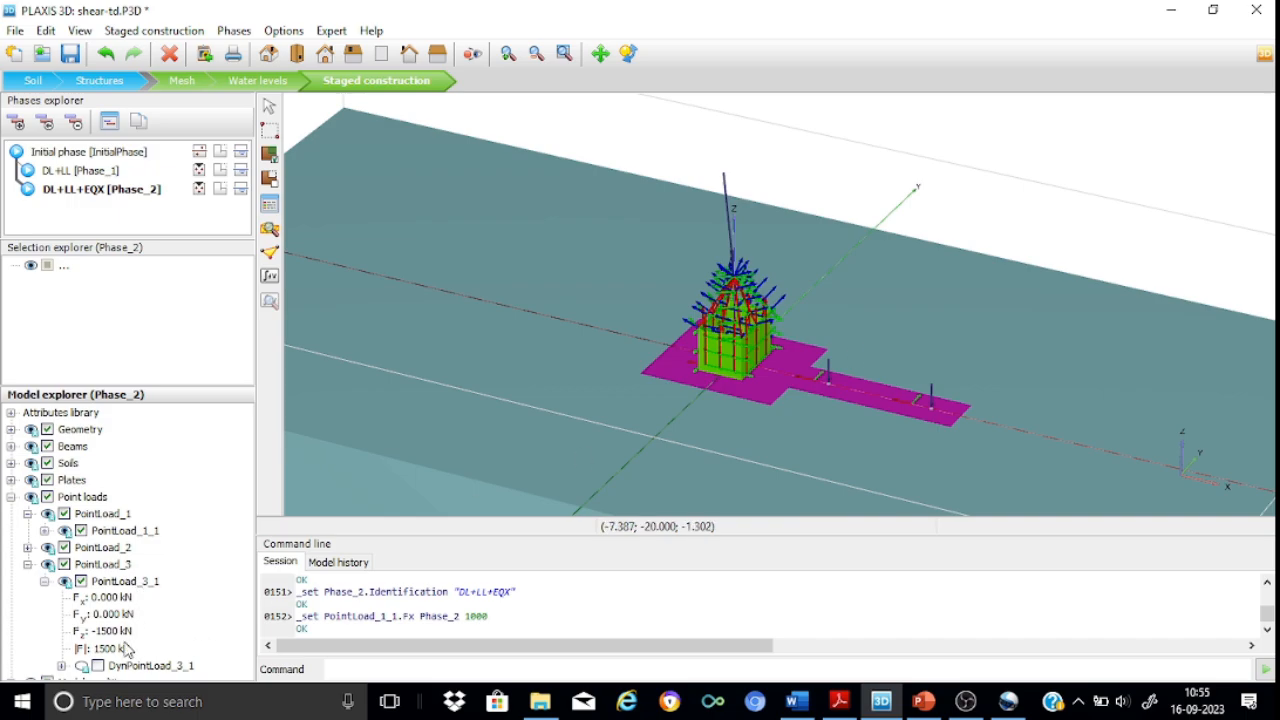
left_click(28, 564)
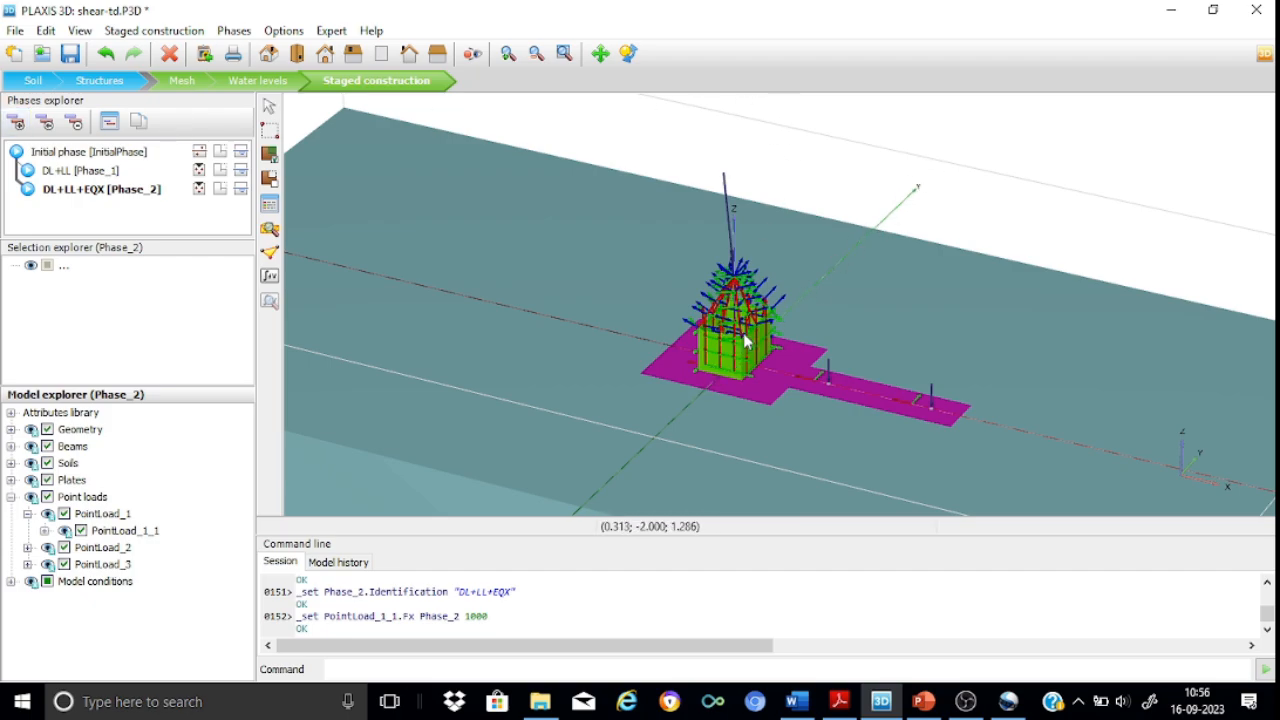
- Add another calculation phase that starts from the Initial phase and name it DL+LL+EQY
left_click(16, 122)
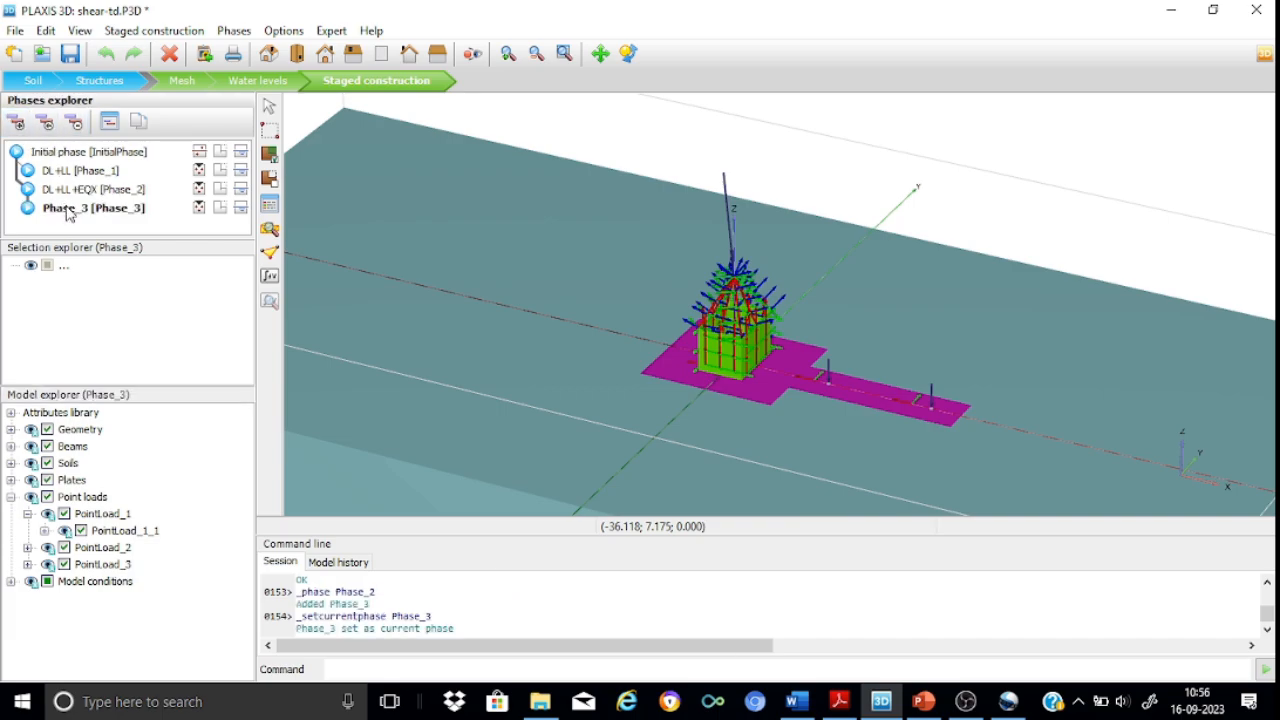
double_click(70, 210)
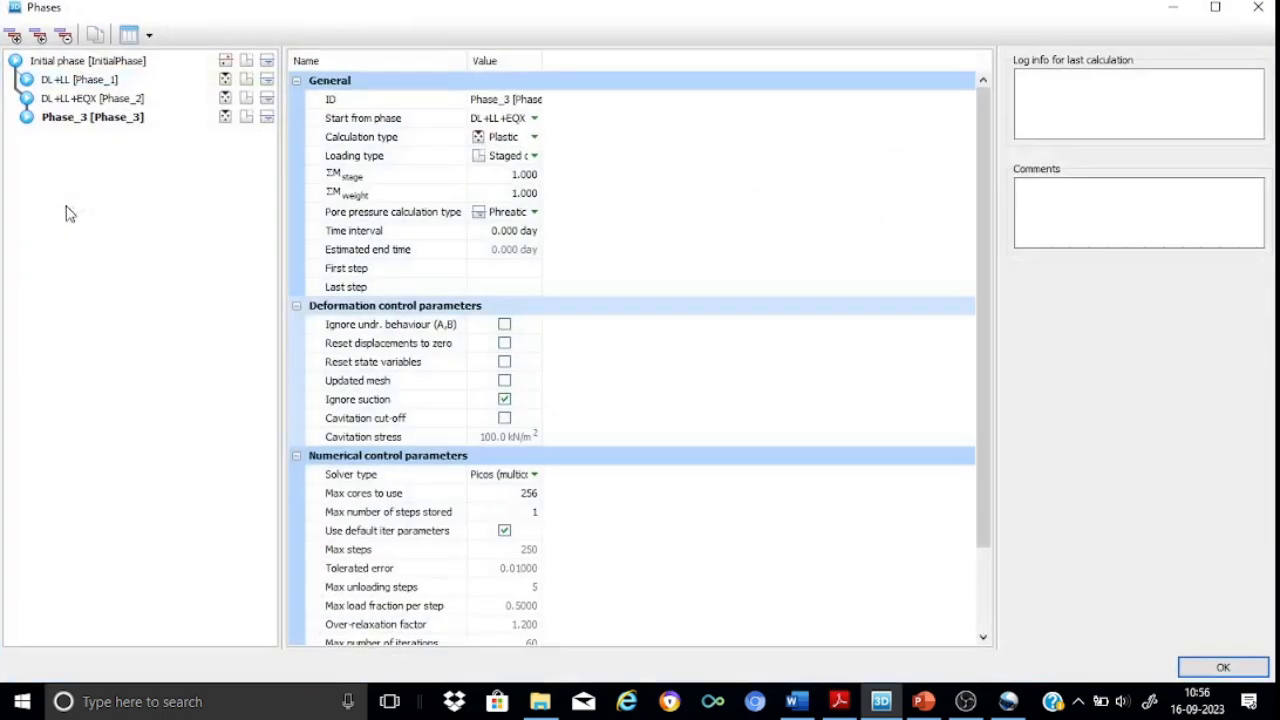
left_click(537, 119)
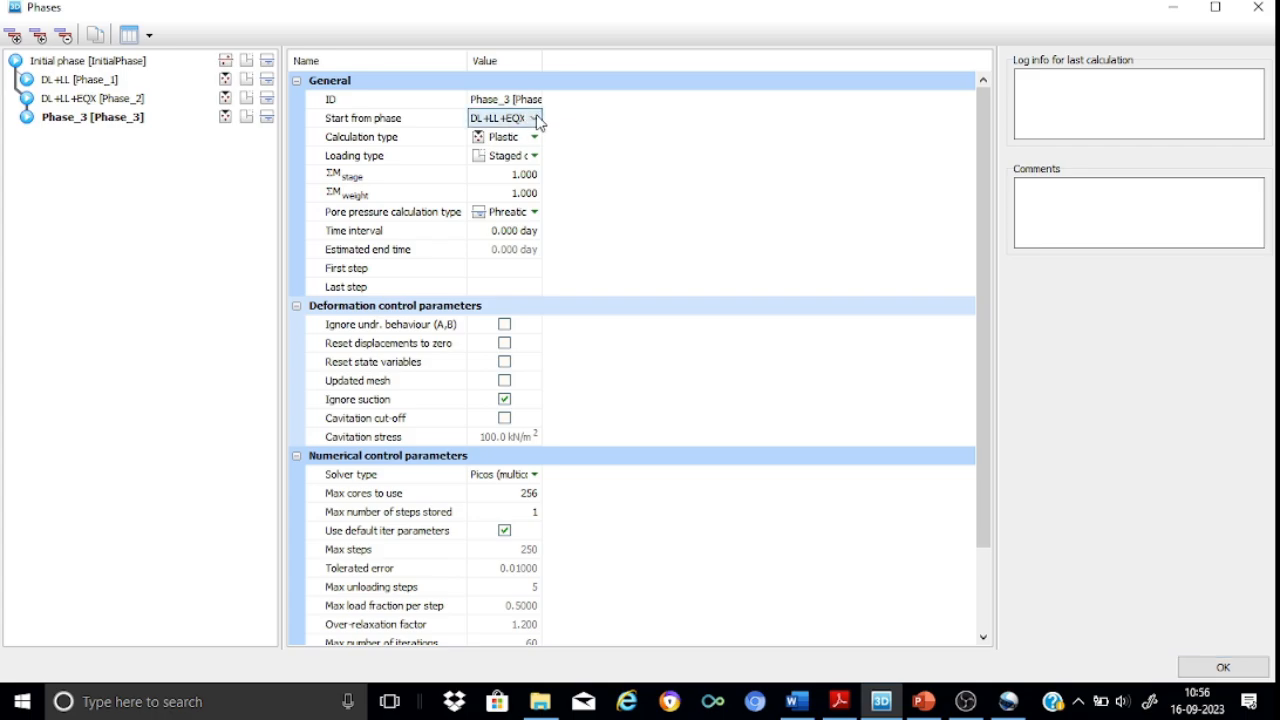
left_click(537, 119)
left_click(517, 135)
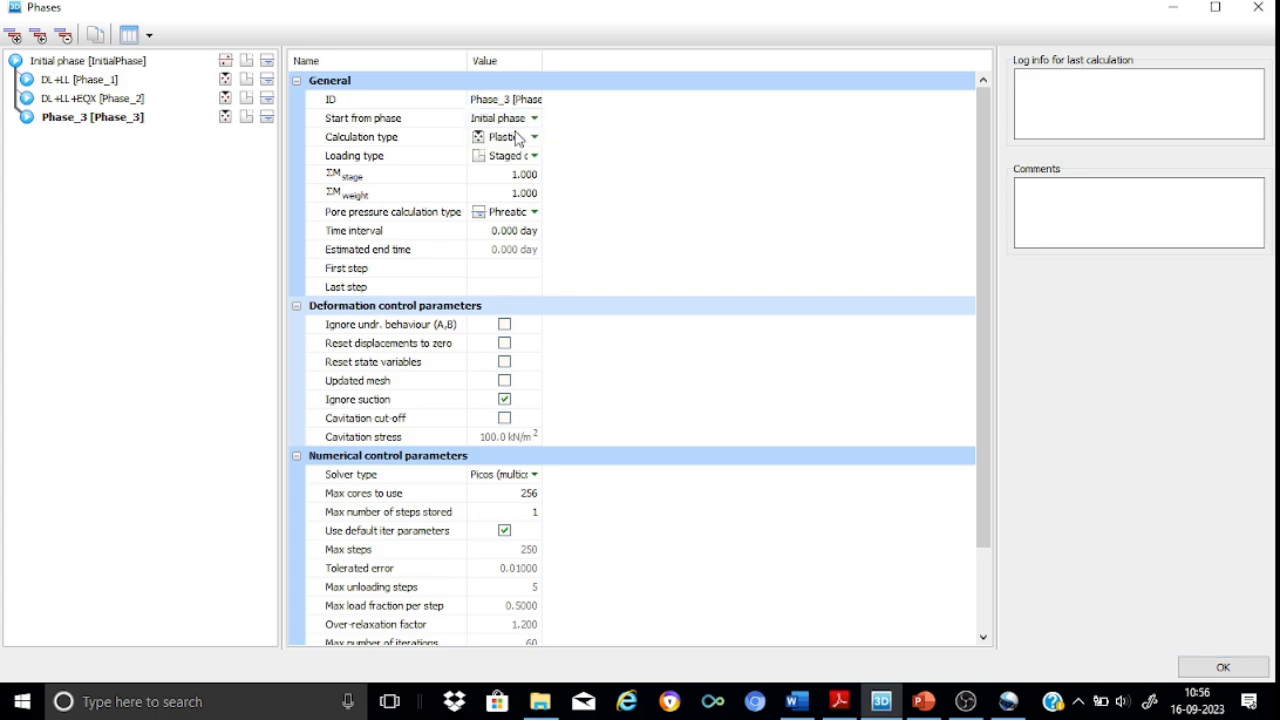
double_click(494, 98)
type("DL+")
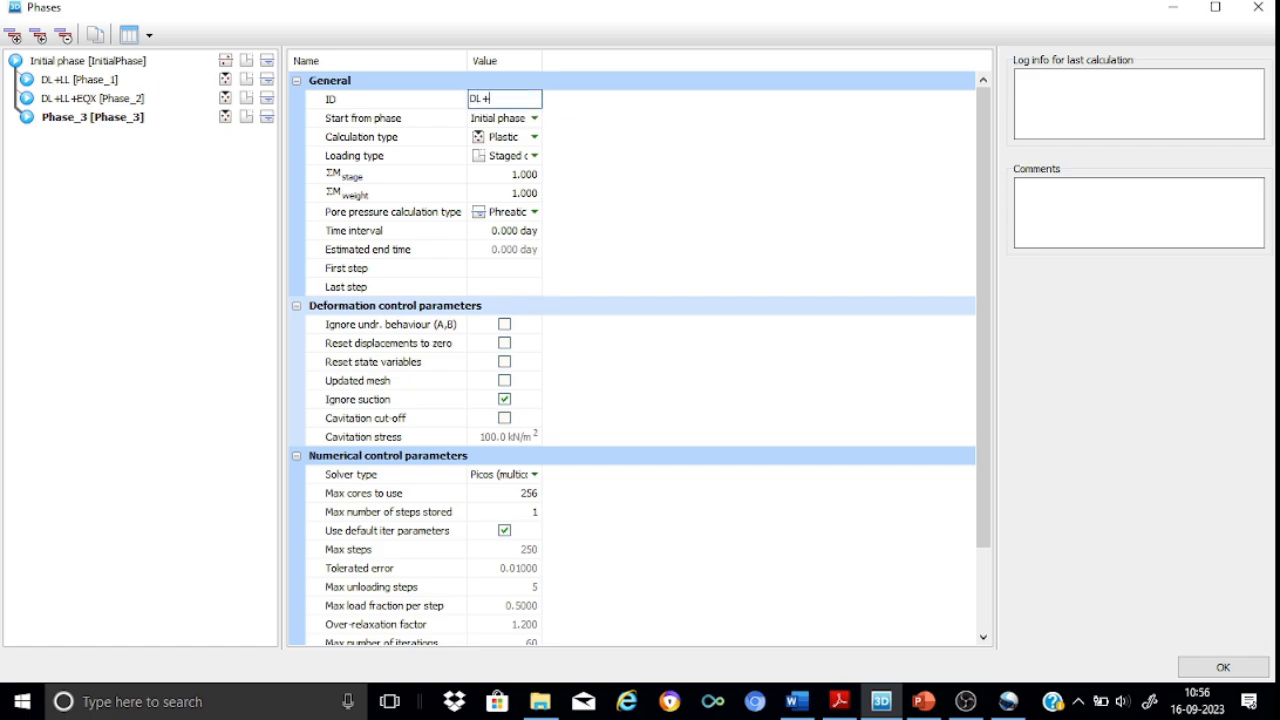
type("LL+EQY")
left_click(1219, 665)
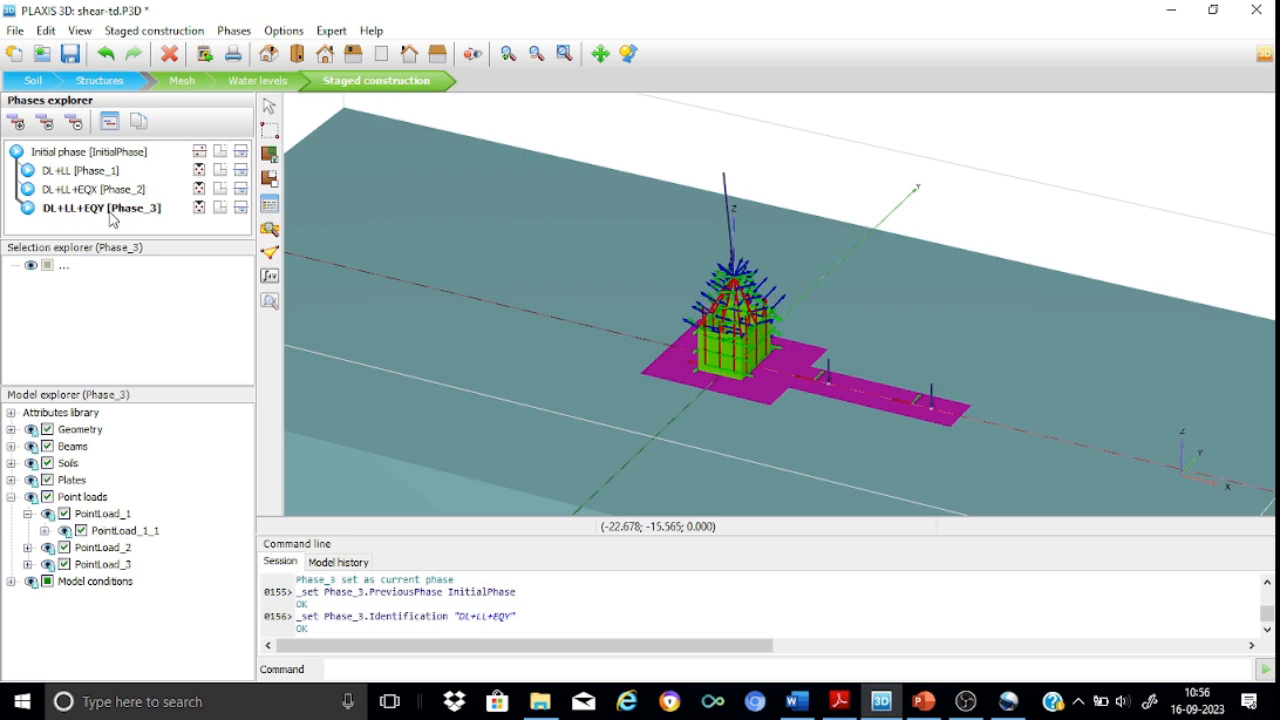
- In the DL+LL+EQY phase, set PointLoad_1's horizontal forces to Fx 0 kN and Fy 1000 kN
left_click(44, 531)
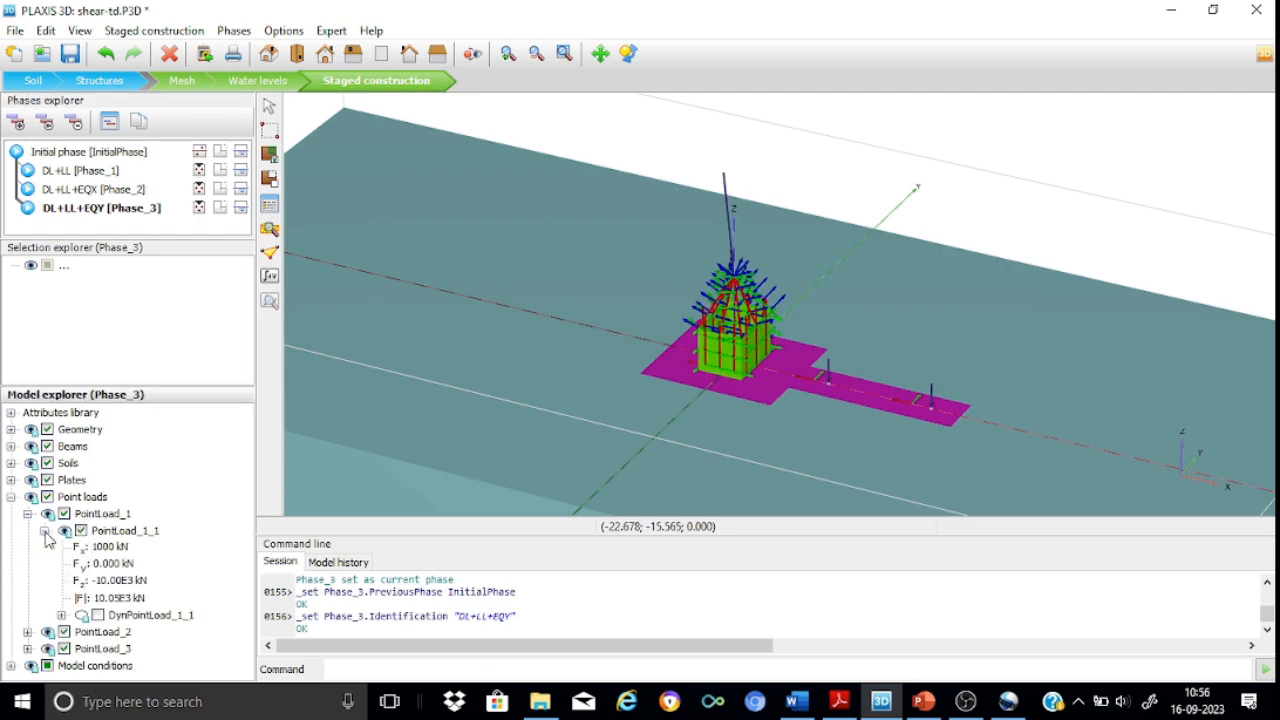
left_click(106, 548)
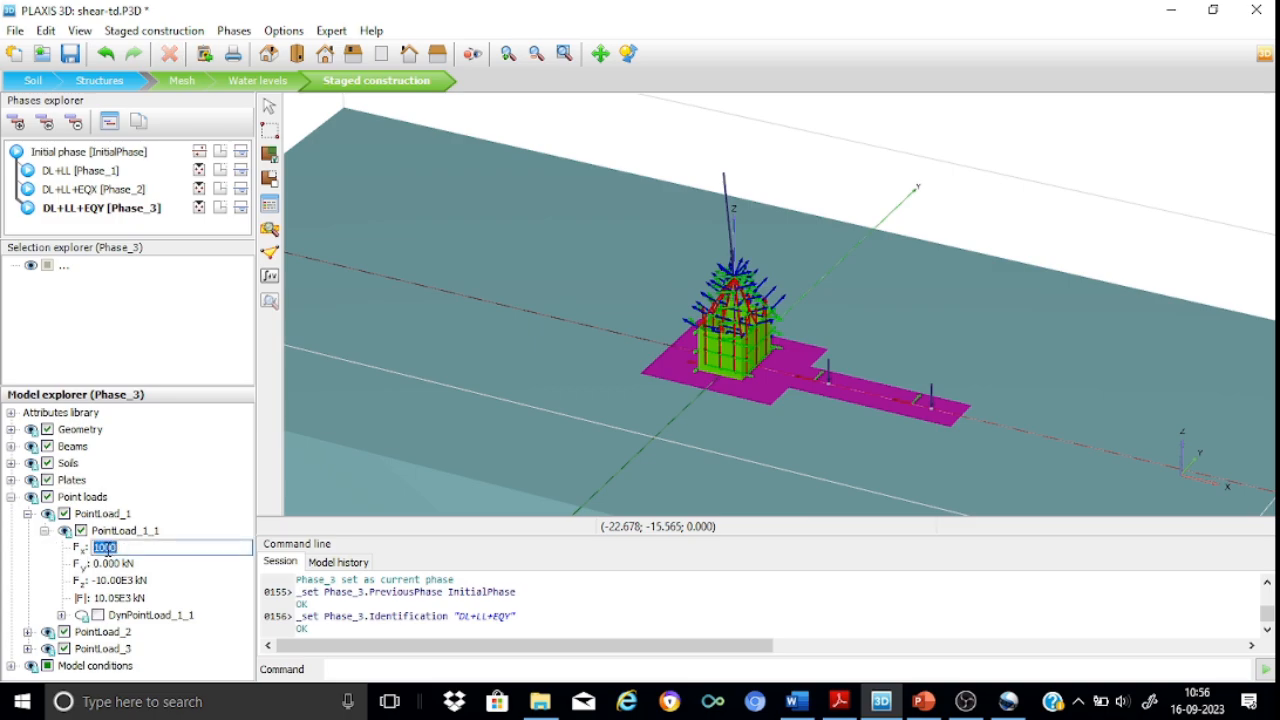
type("0")
key("Return")
left_click(108, 566)
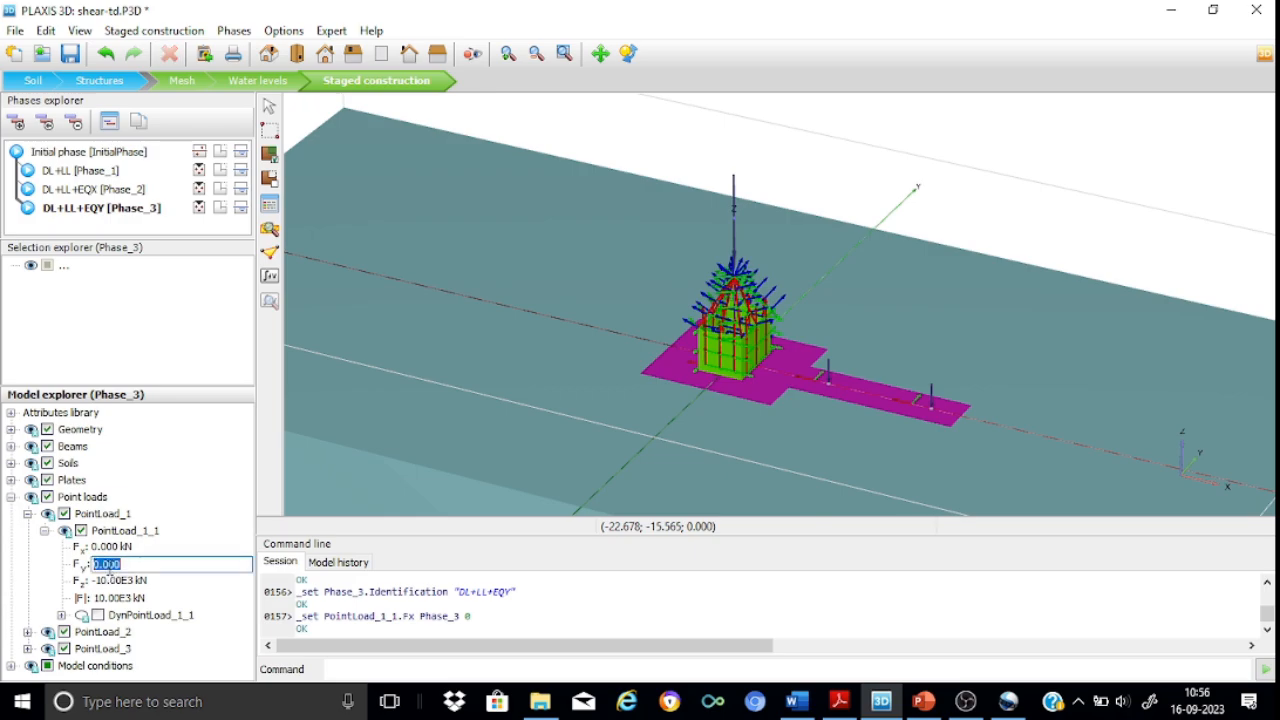
type("1000")
key("Return")
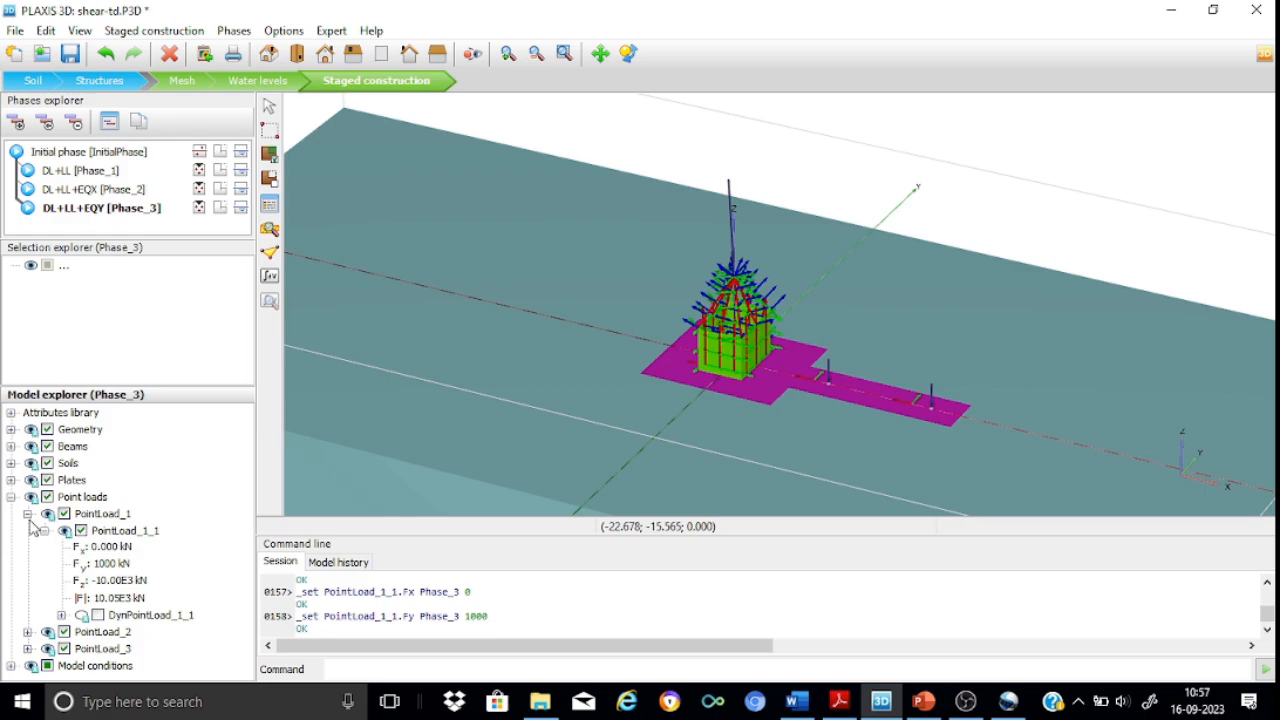
left_click(11, 497)
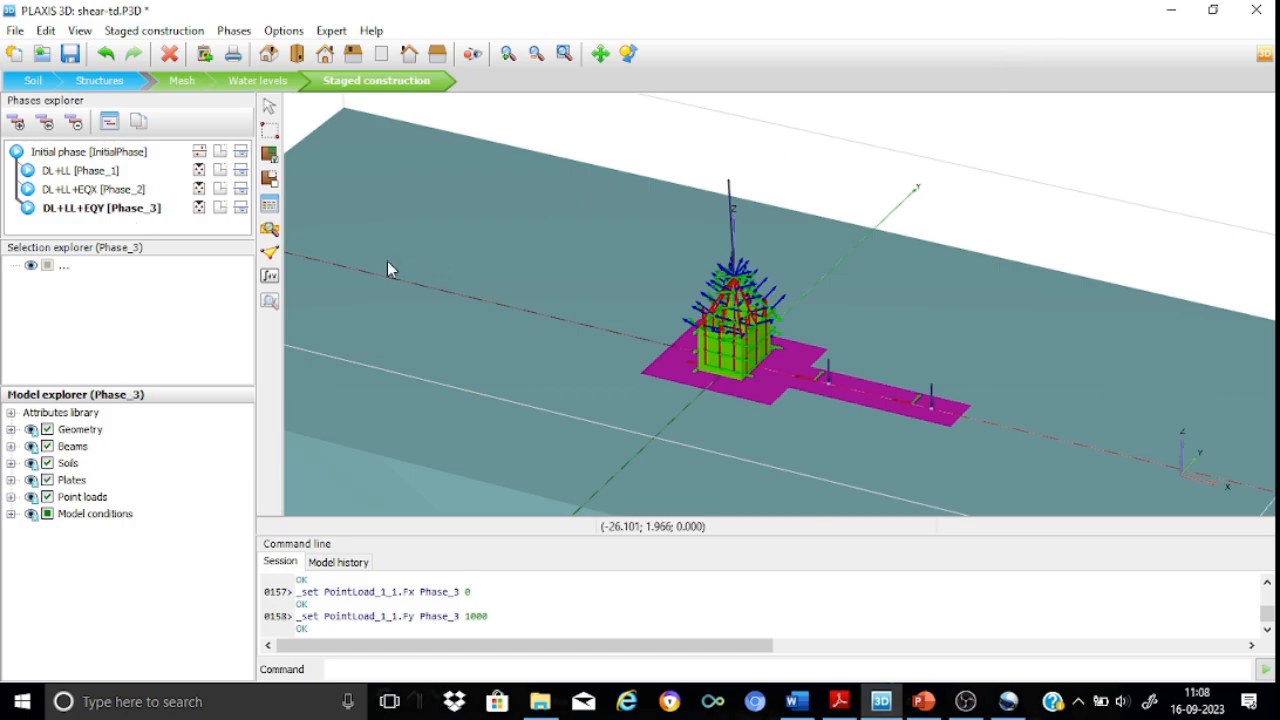
- Calculate all phases, ignoring the feedback about missing curve points, and show the details of the running tasks
left_click(269, 278)
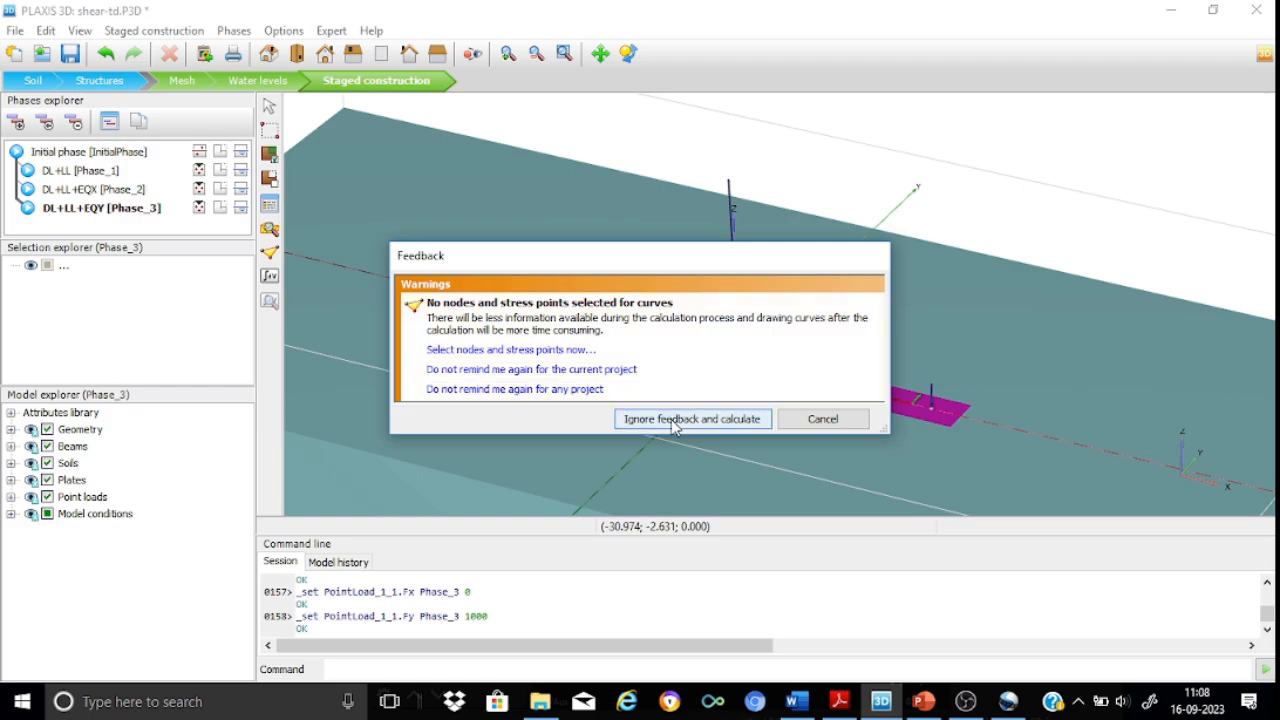
left_click(707, 421)
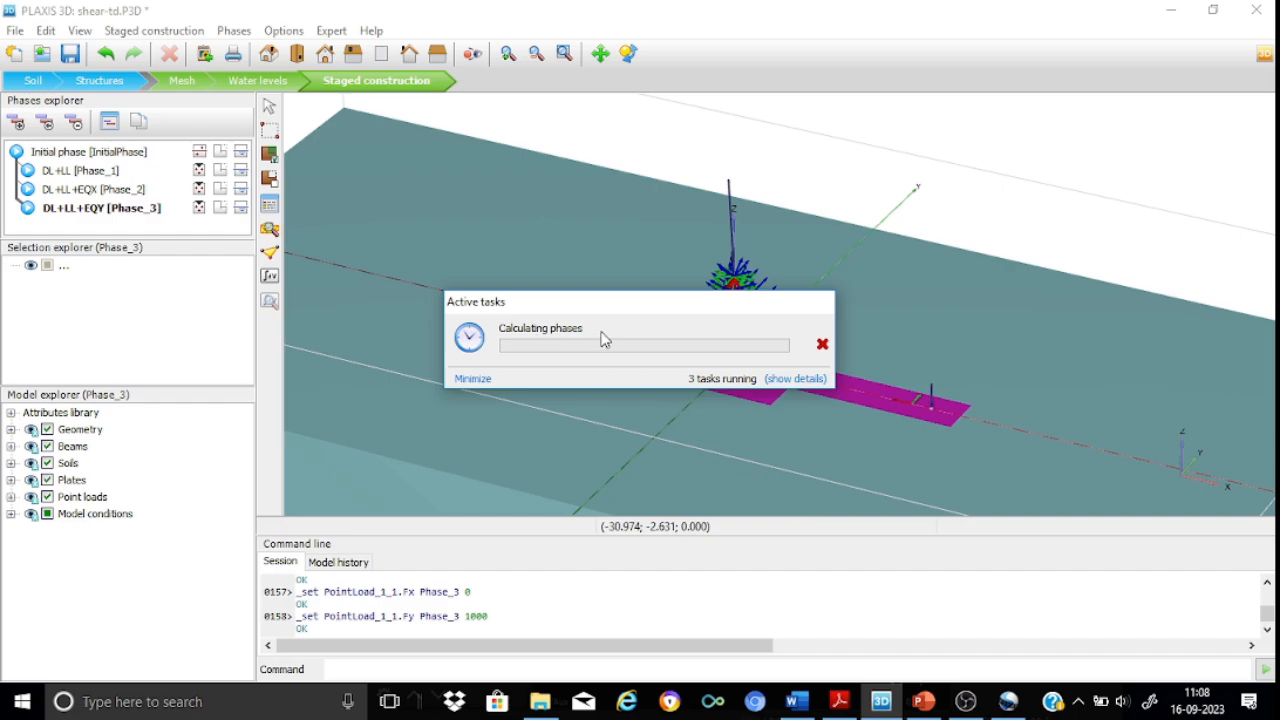
left_click(794, 380)
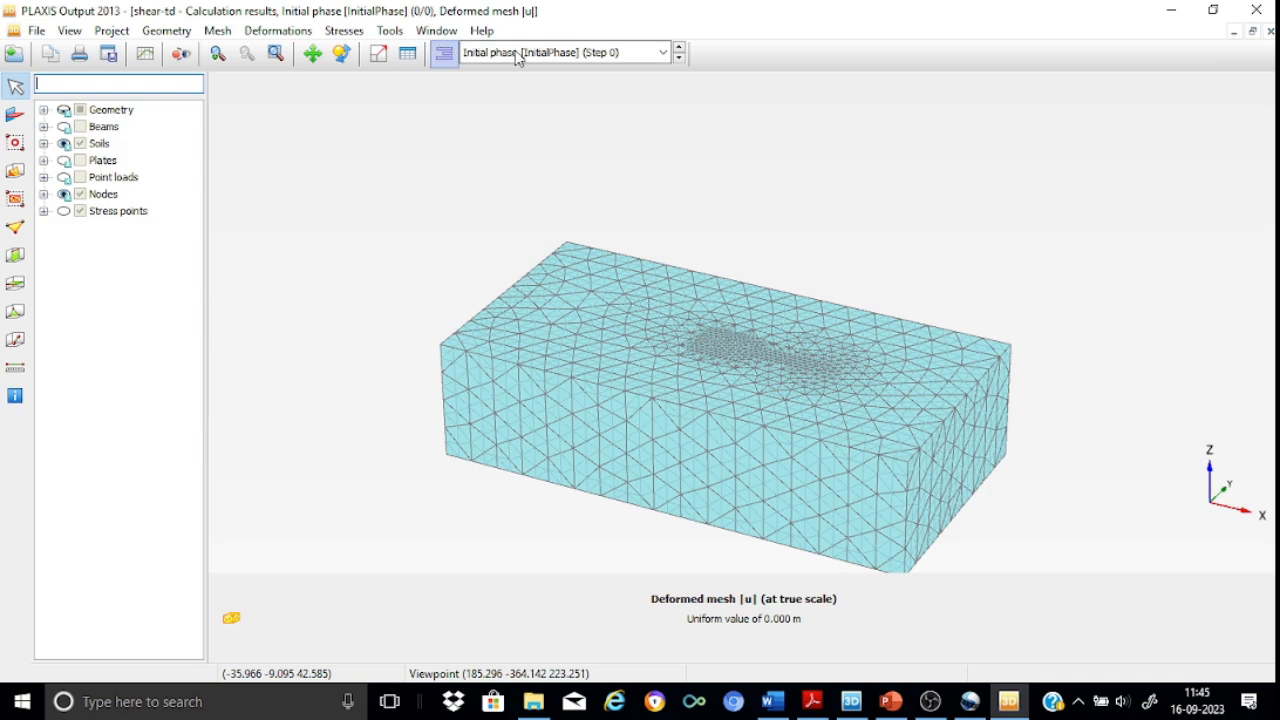
- Plot the Cartesian total stress σzz of the soil for the Initial phase in the calculation results
left_click(366, 37)
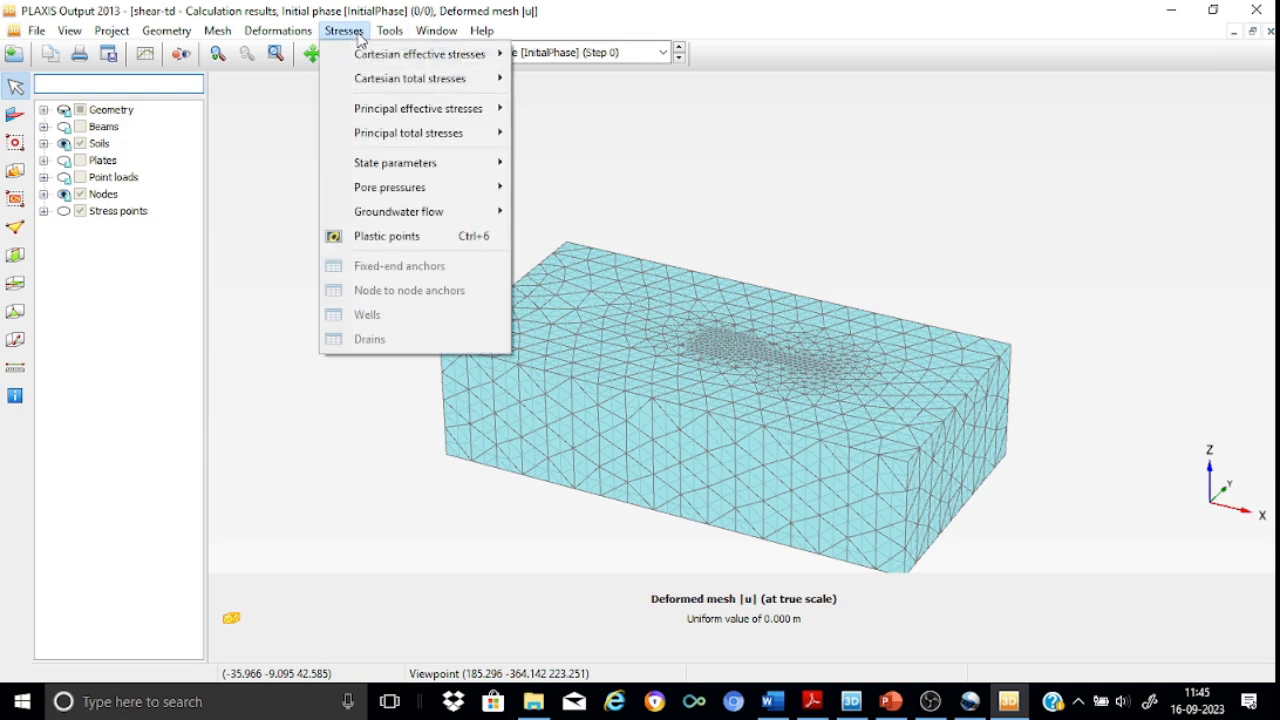
mouse_move(376, 82)
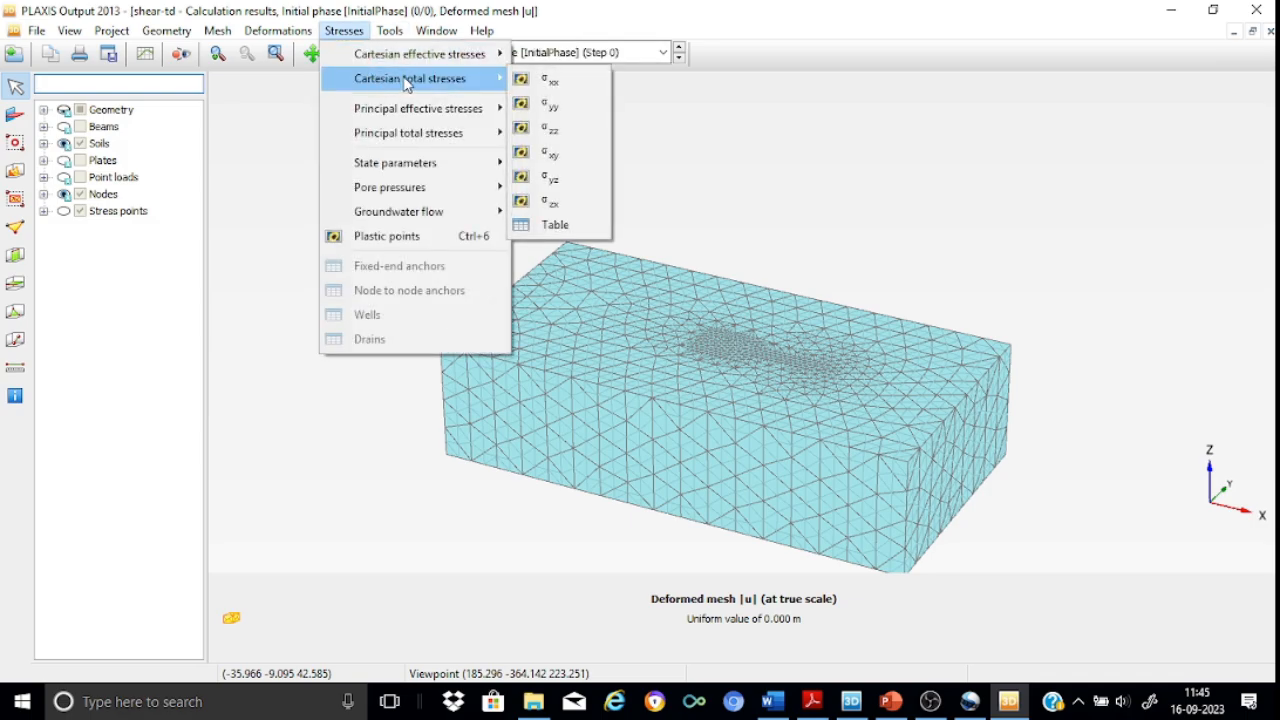
left_click(558, 130)
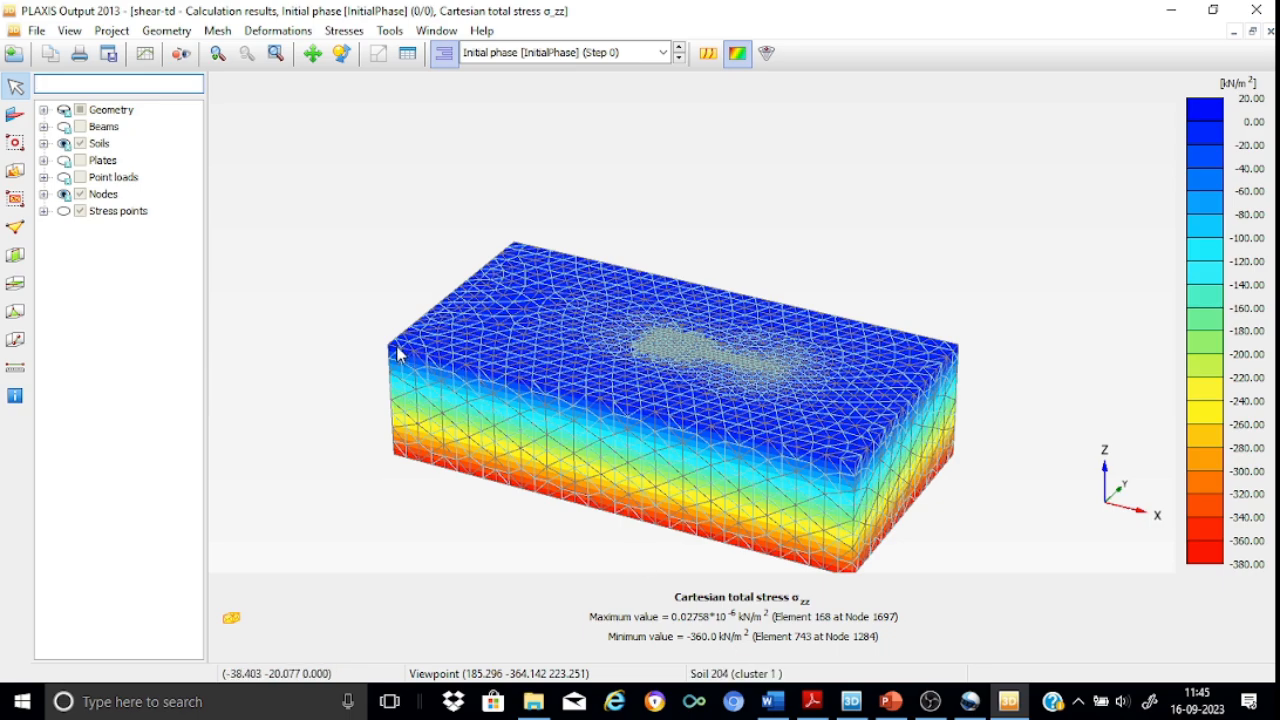
- Plot the Cartesian effective stress σ'zz of the soil for the Initial phase
left_click(345, 32)
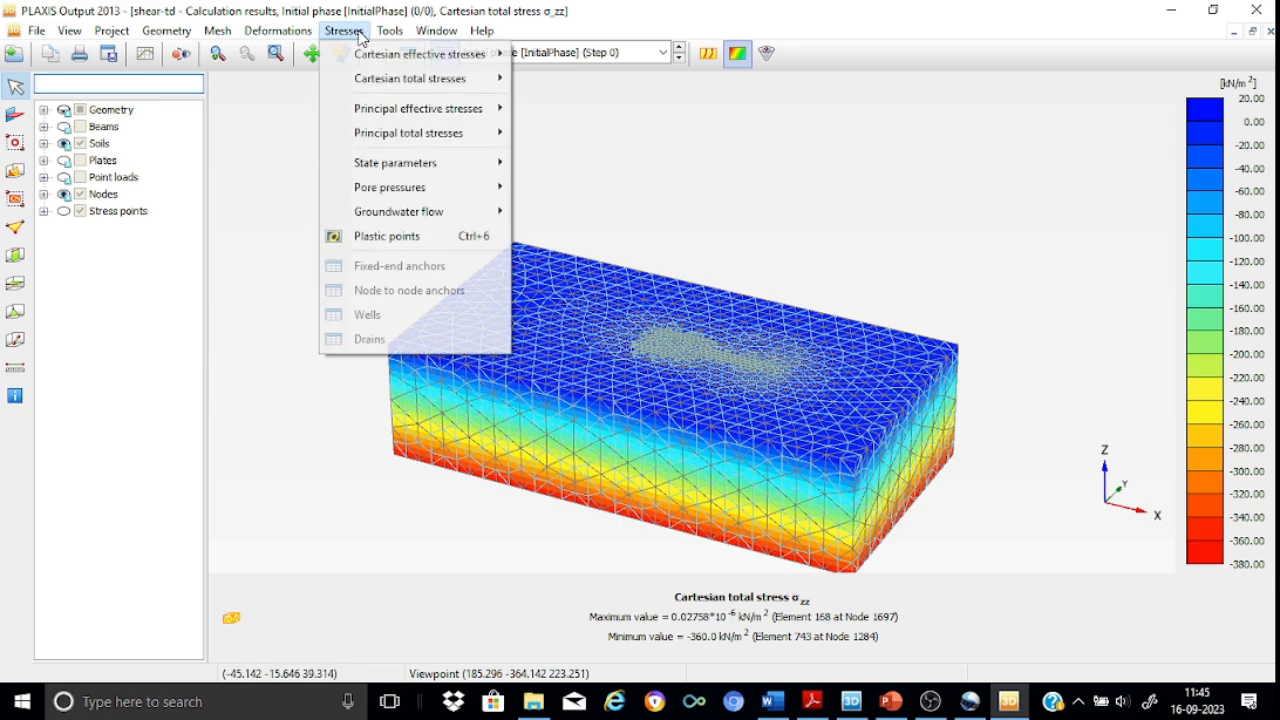
left_click(347, 33)
left_click(347, 33)
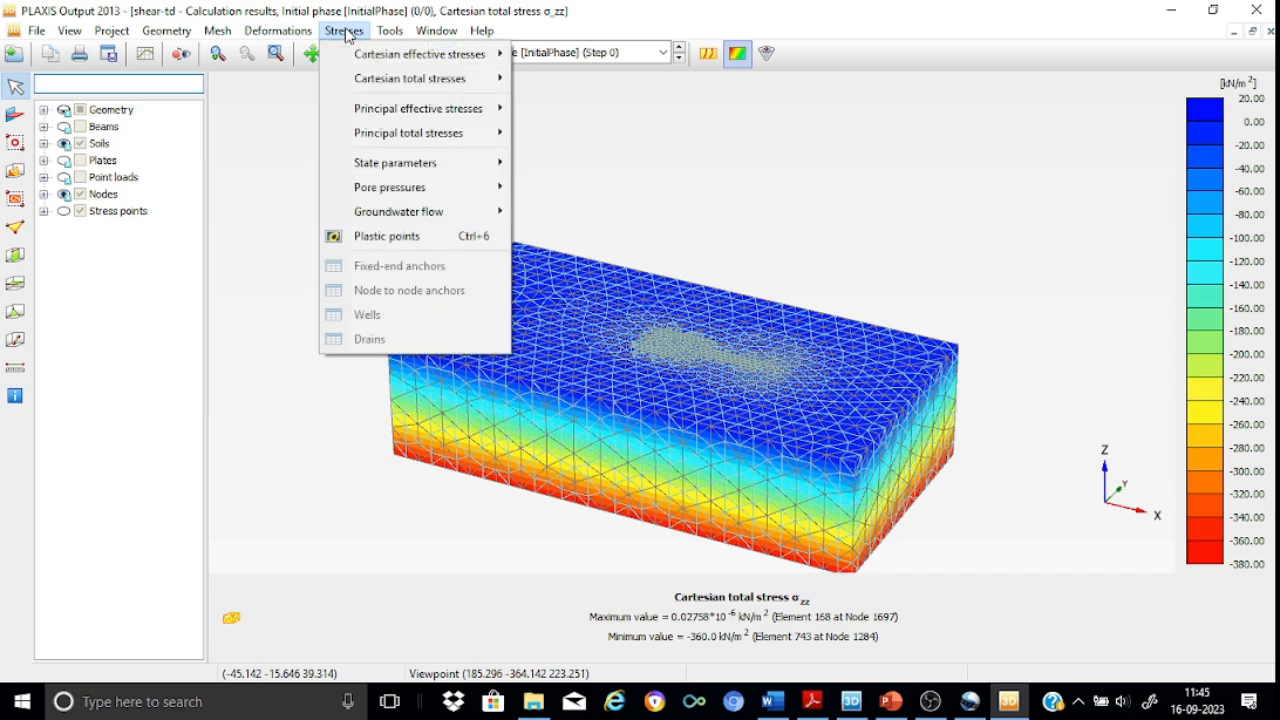
mouse_move(373, 60)
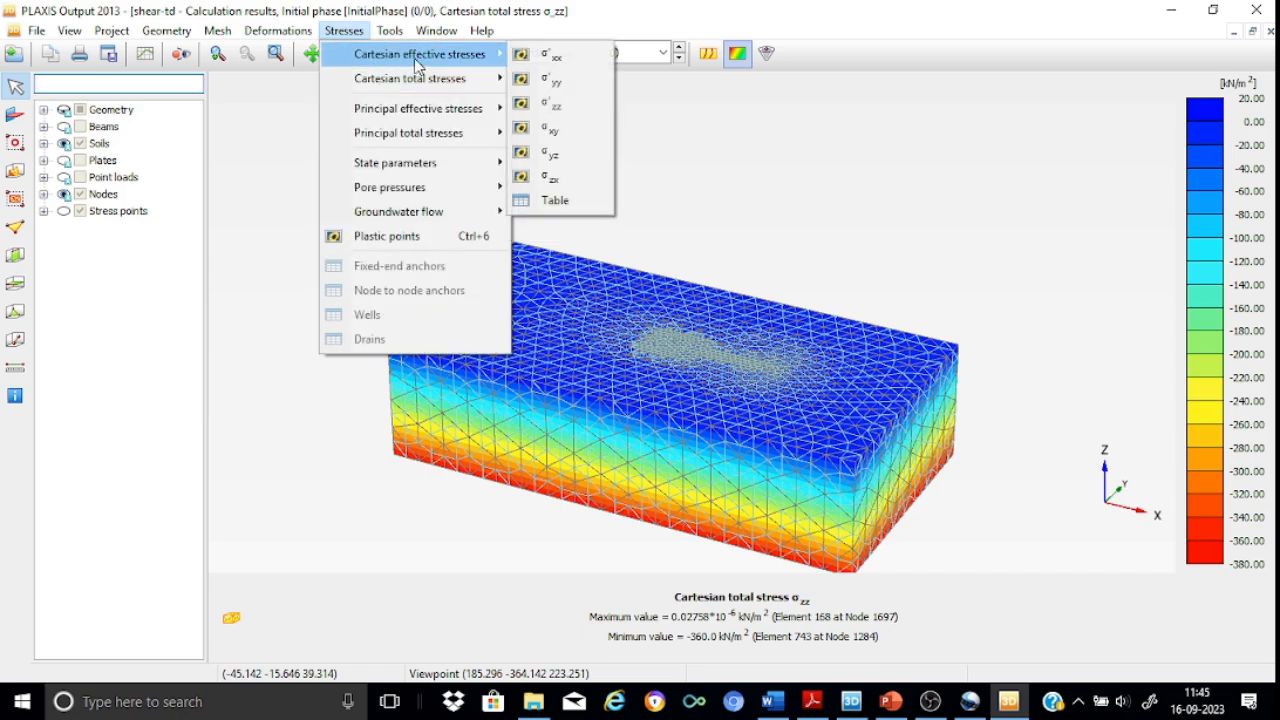
left_click(563, 110)
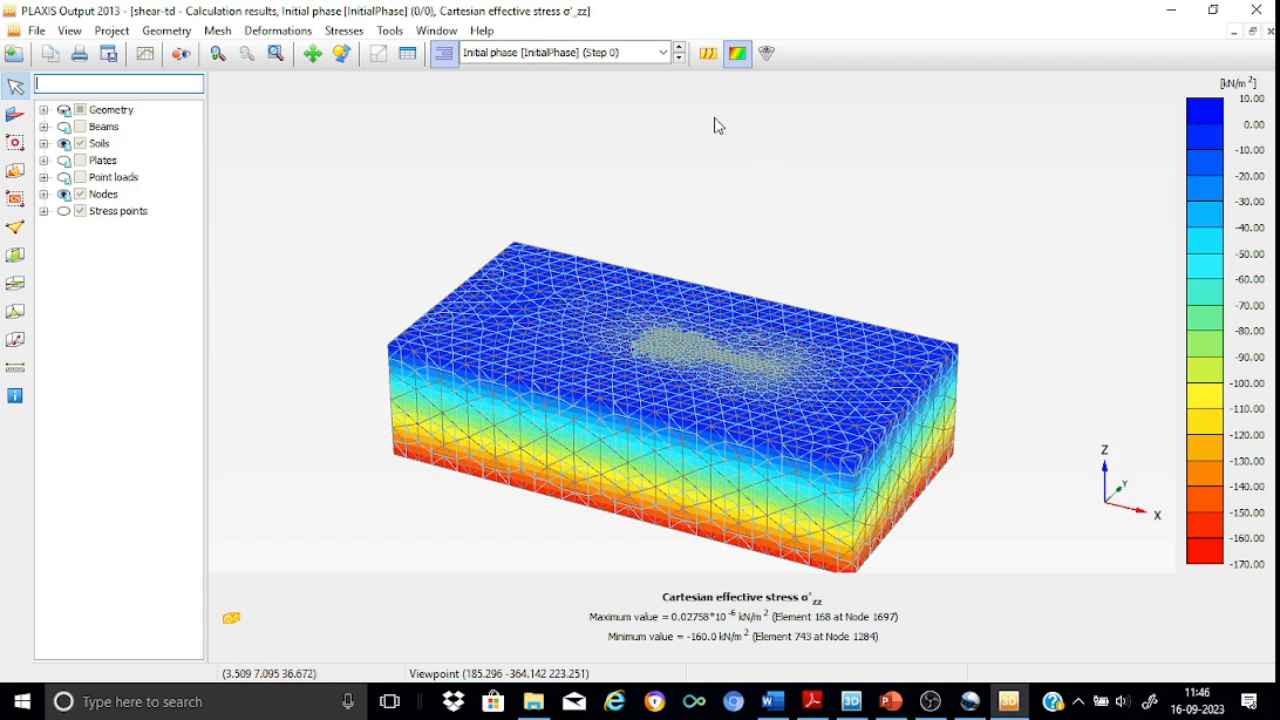
- Switch the results to the DL+LL phase and plot its vertical phase displacements Pu_z
left_click(661, 58)
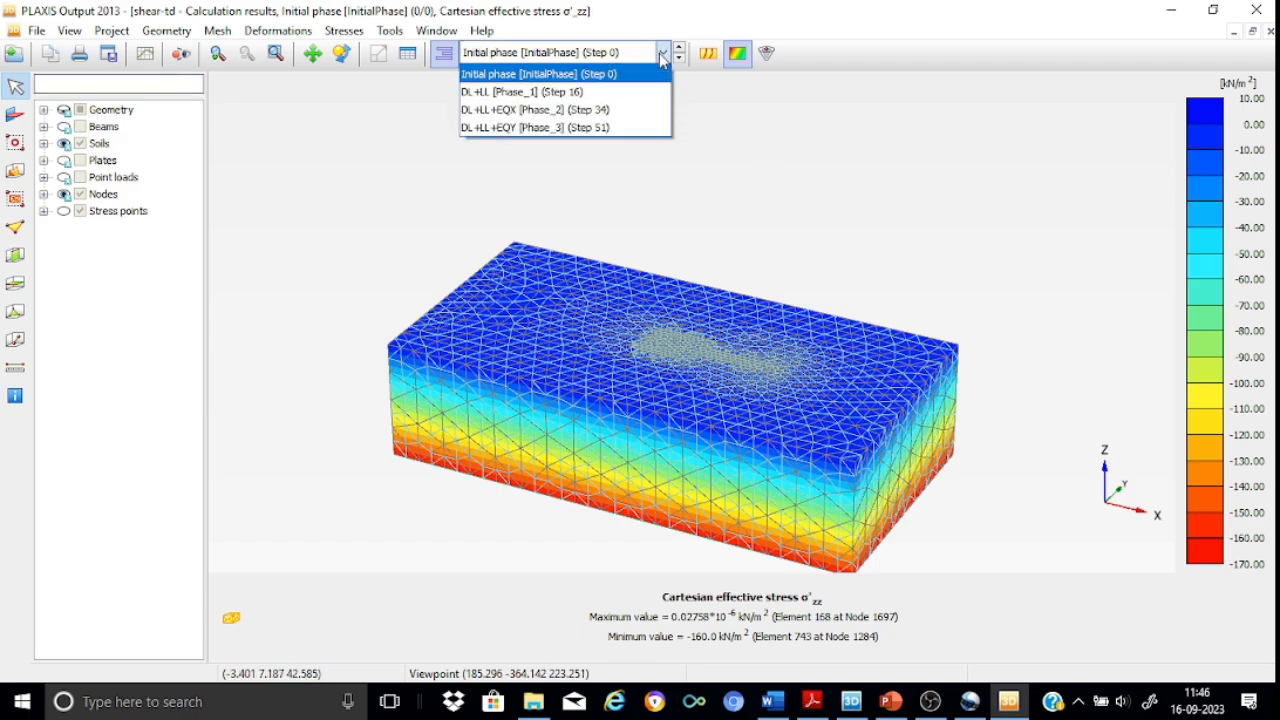
left_click(521, 96)
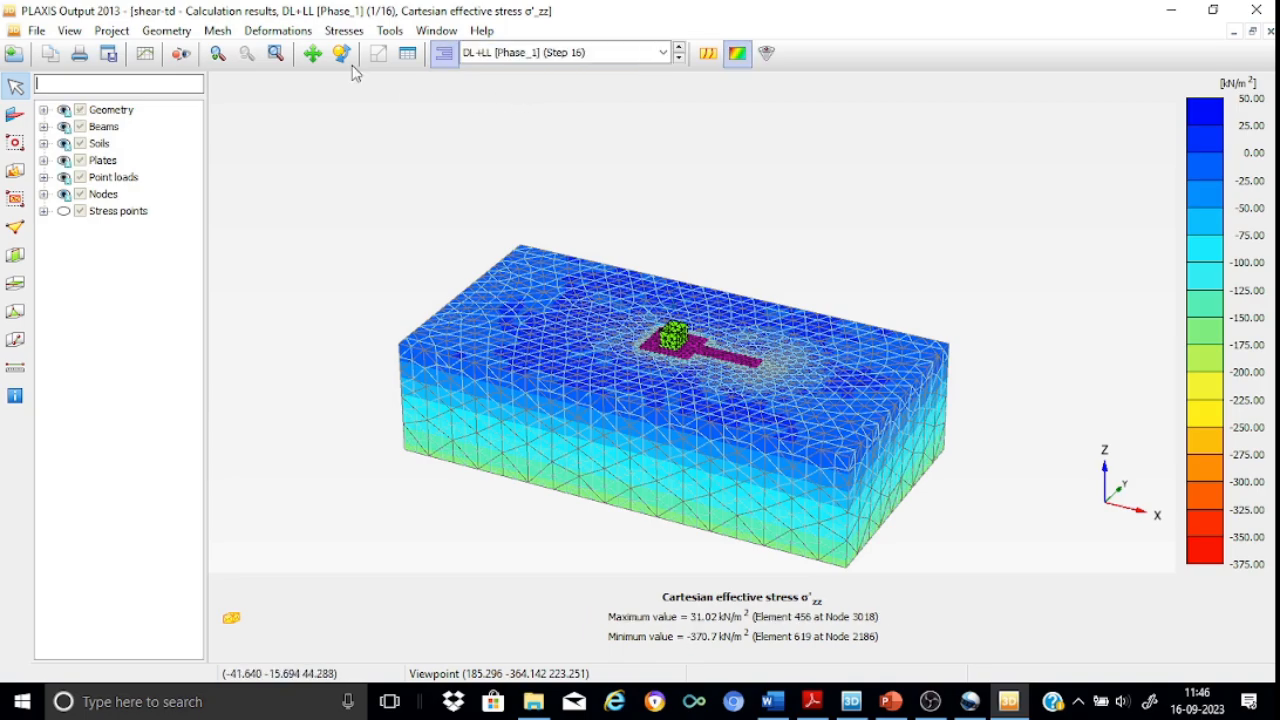
left_click(274, 33)
mouse_move(307, 125)
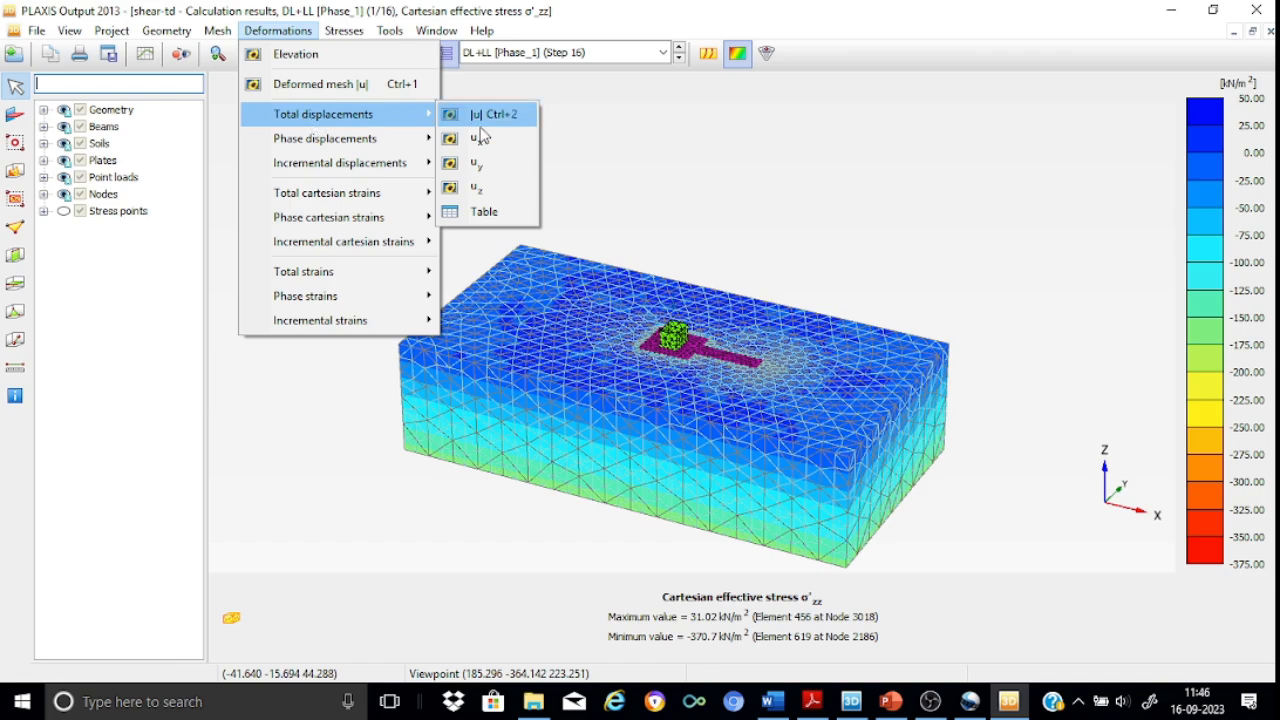
mouse_move(367, 143)
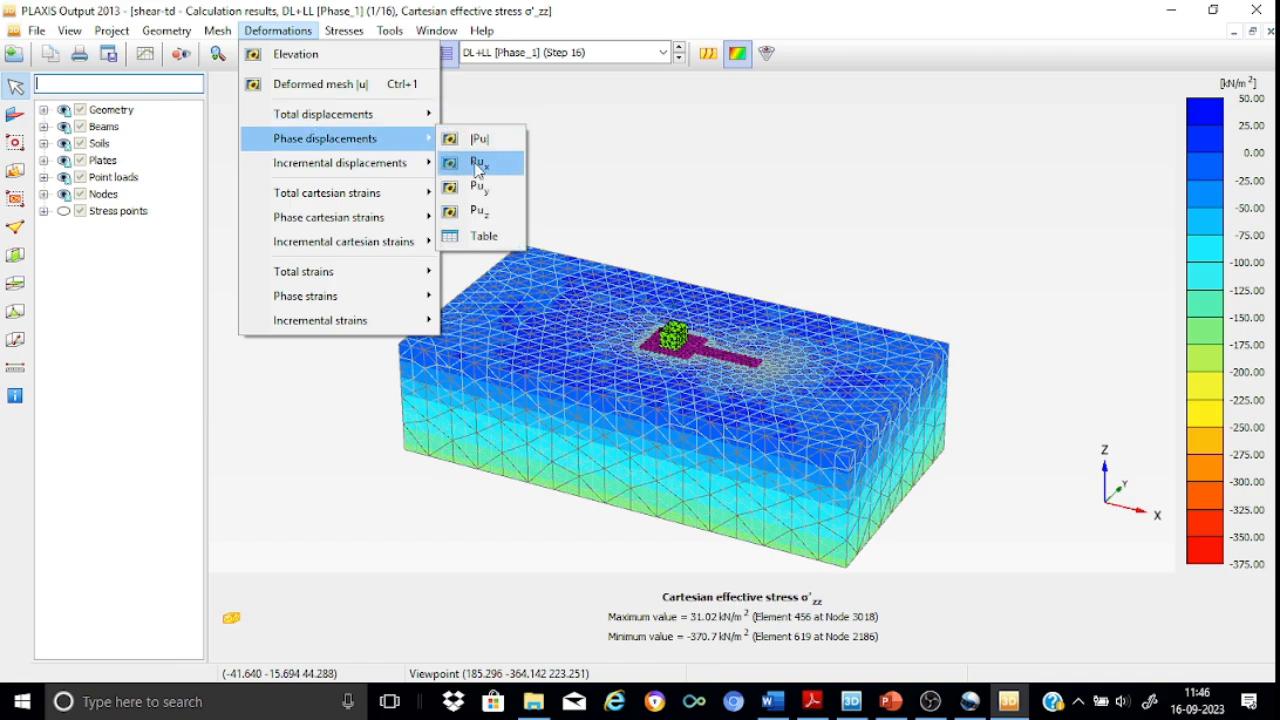
left_click(478, 210)
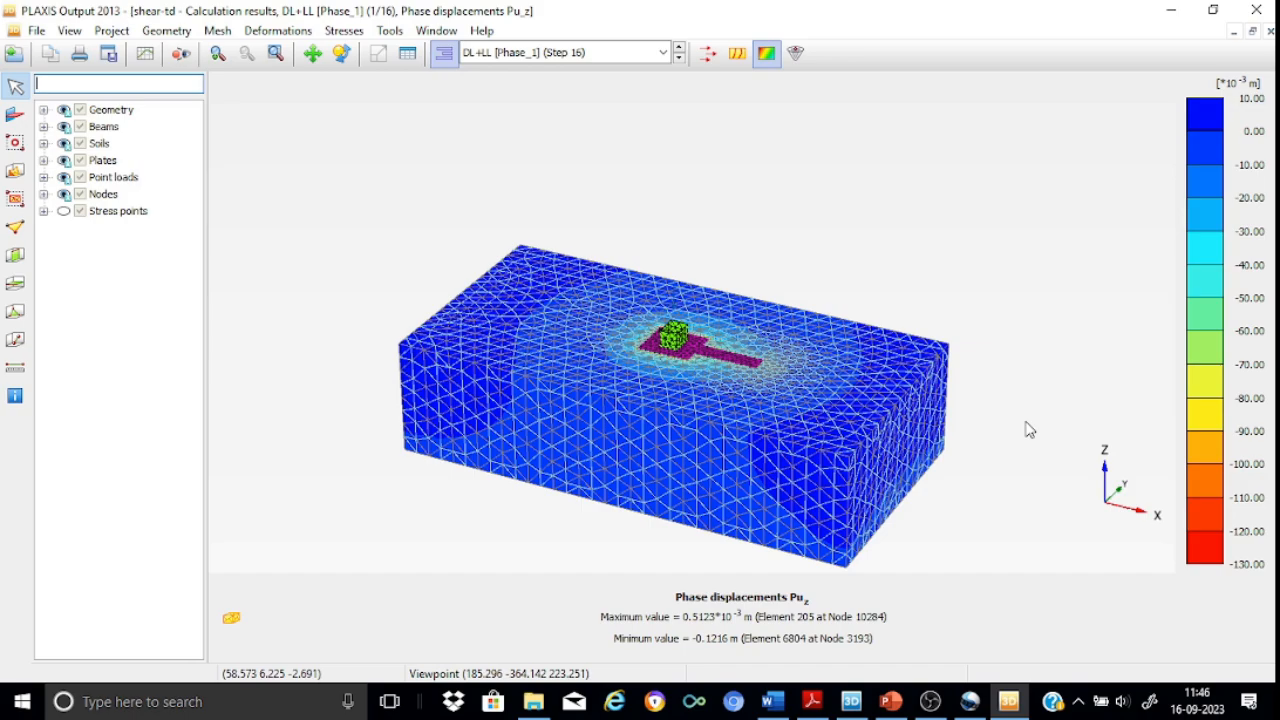
- Start a vertical cross section through the model with its first point at X -40 m, Y 0 m
left_click(15, 256)
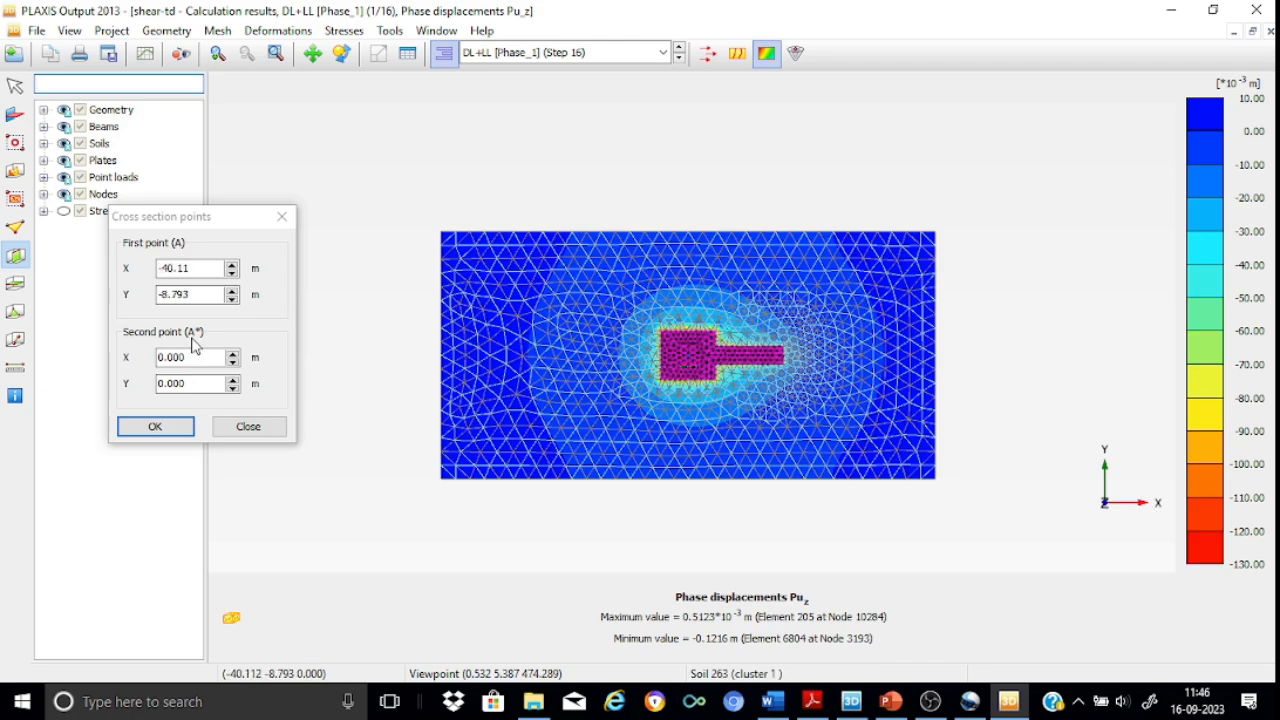
left_click(201, 263)
key("BackSpace")
key("BackSpace")
key("BackSpace")
key("BackSpace")
key("BackSpace")
key("BackSpace")
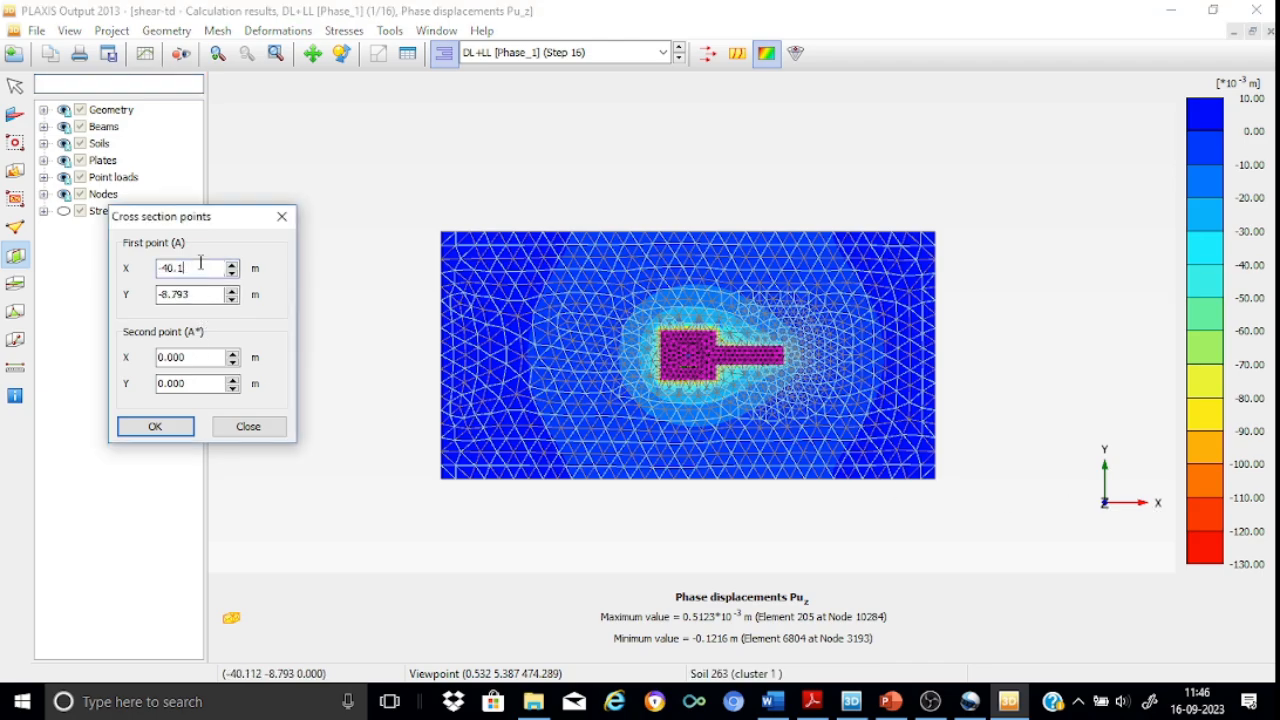
type("-40")
left_click(198, 295)
key("BackSpace")
key("BackSpace")
key("BackSpace")
key("BackSpace")
key("BackSpace")
key("BackSpace")
type("0")
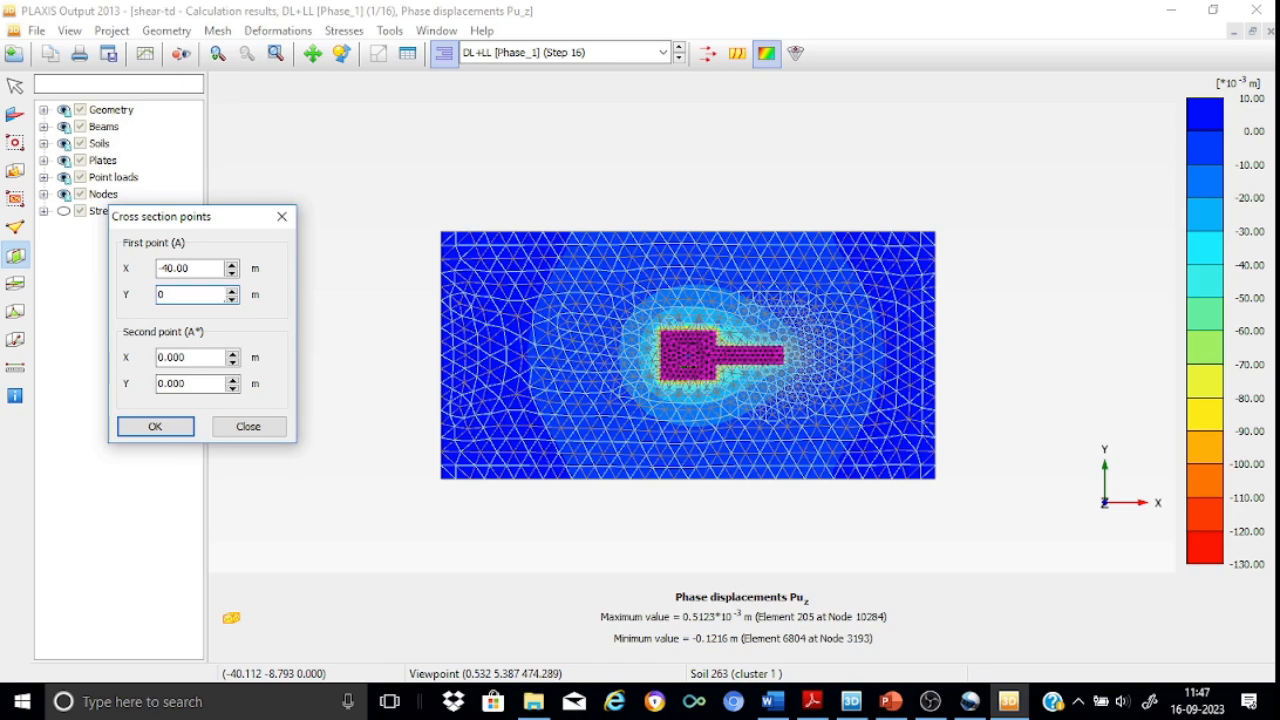
- Set the cross section's second point to X 40 m, Y 0 m and generate the section
left_click(196, 357)
key("BackSpace")
key("BackSpace")
key("BackSpace")
key("BackSpace")
key("BackSpace")
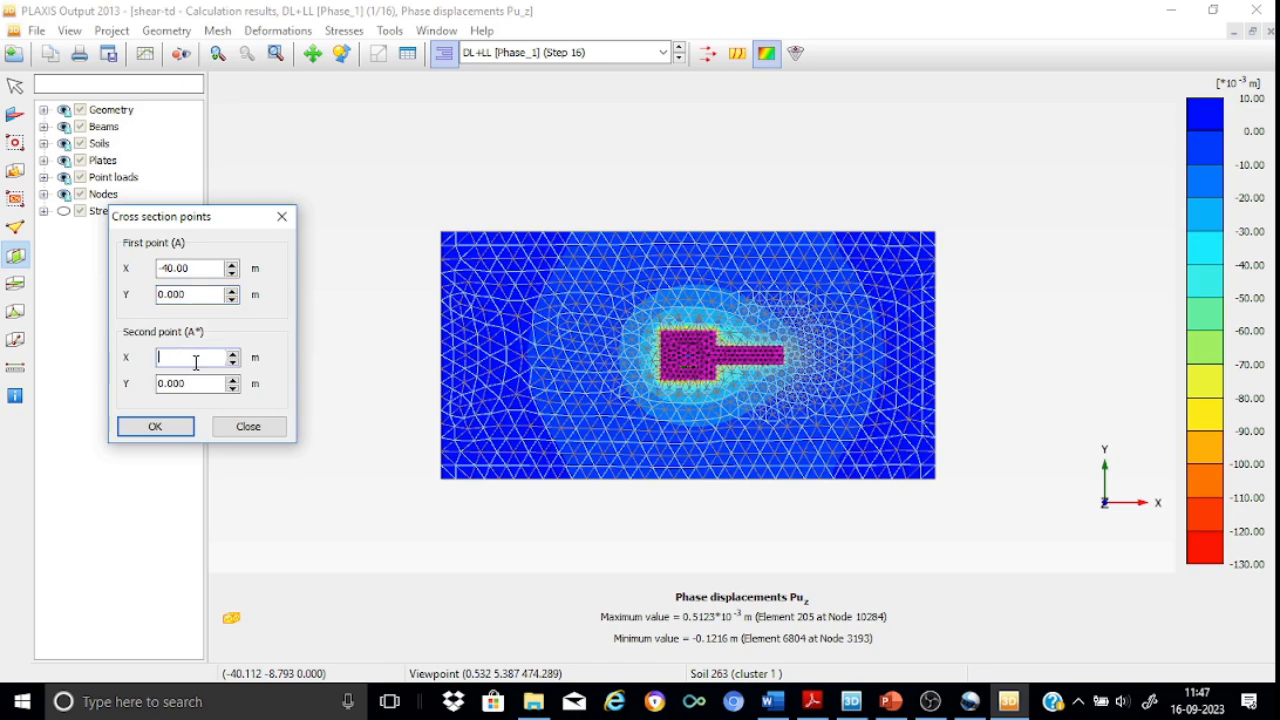
type("40")
left_click(197, 383)
left_click(186, 428)
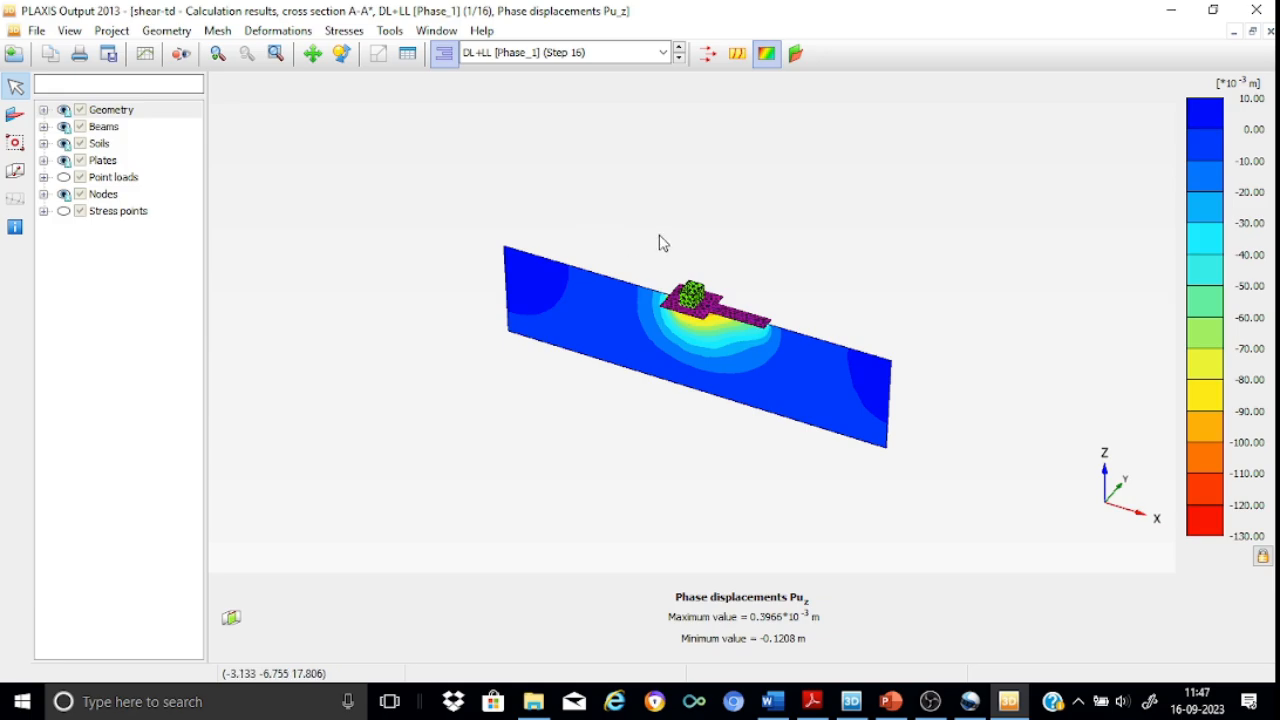
- Inspect the Pu_z contours beneath the structure in cross section A-A* and switch them to the DL+LL+EQX phase
left_click(218, 53)
left_click_drag(596, 253, 786, 397)
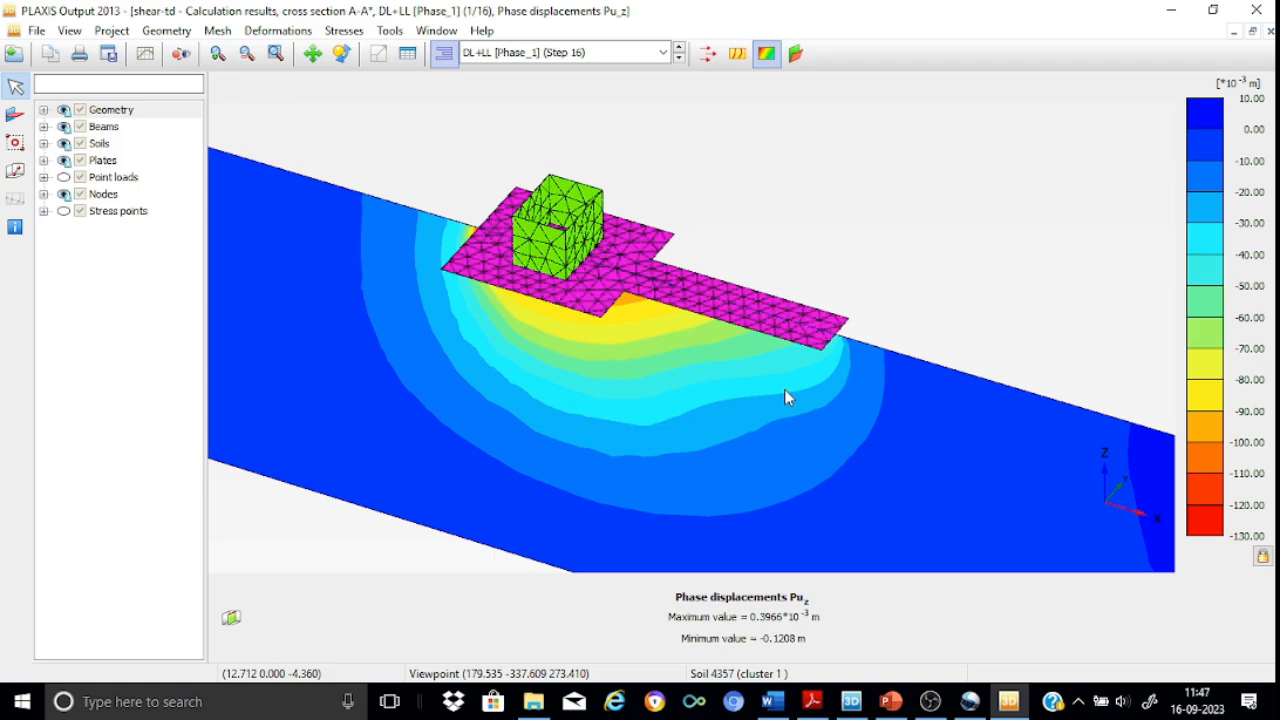
left_click(341, 53)
left_click_drag(587, 312, 613, 185)
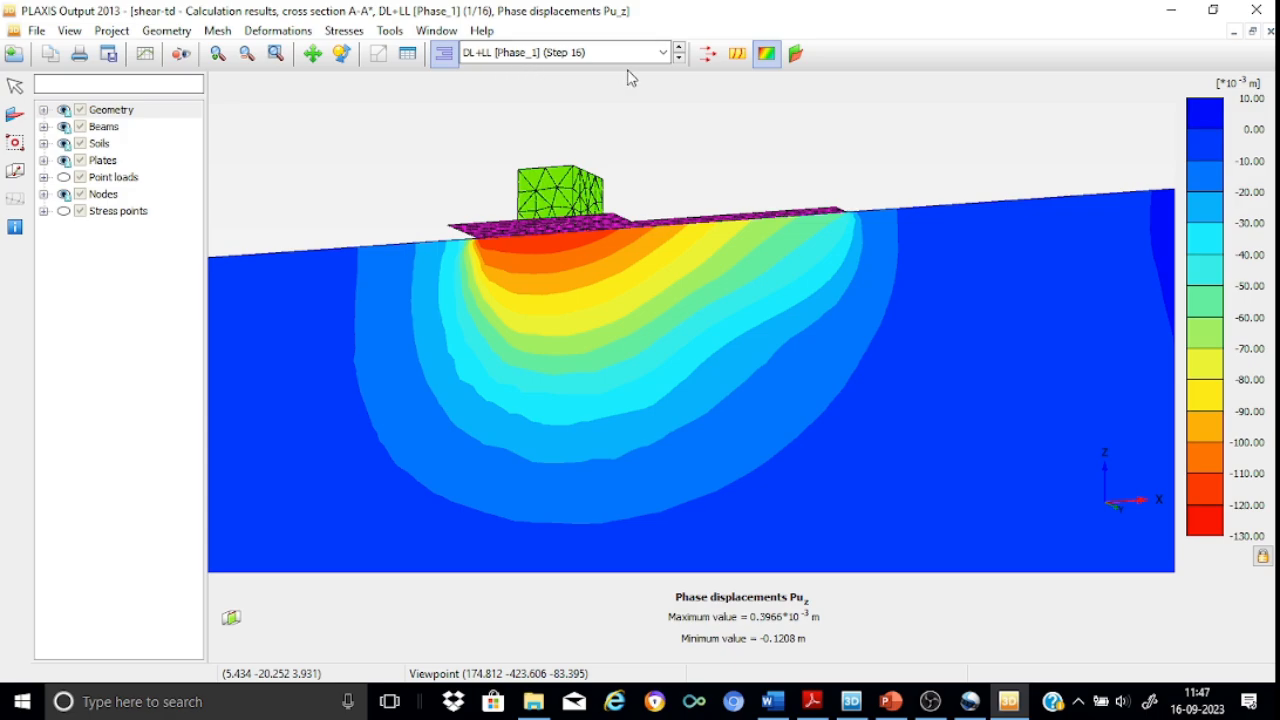
left_click(663, 52)
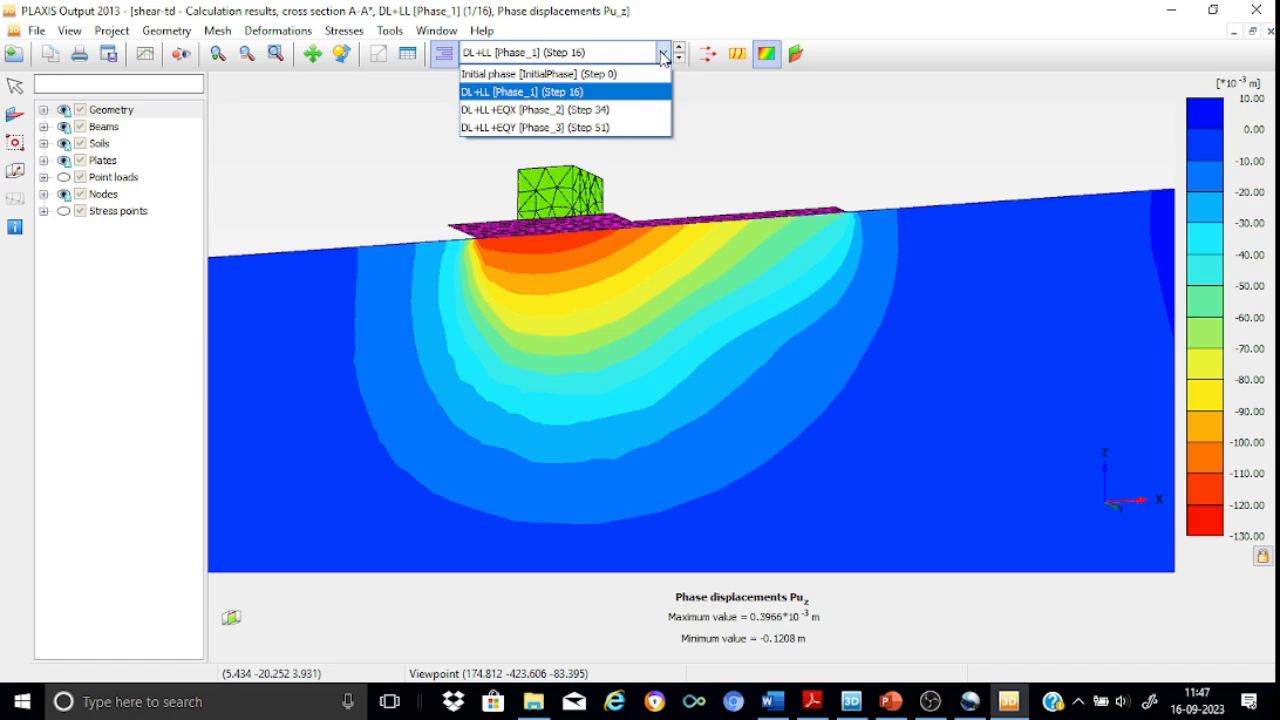
left_click(544, 112)
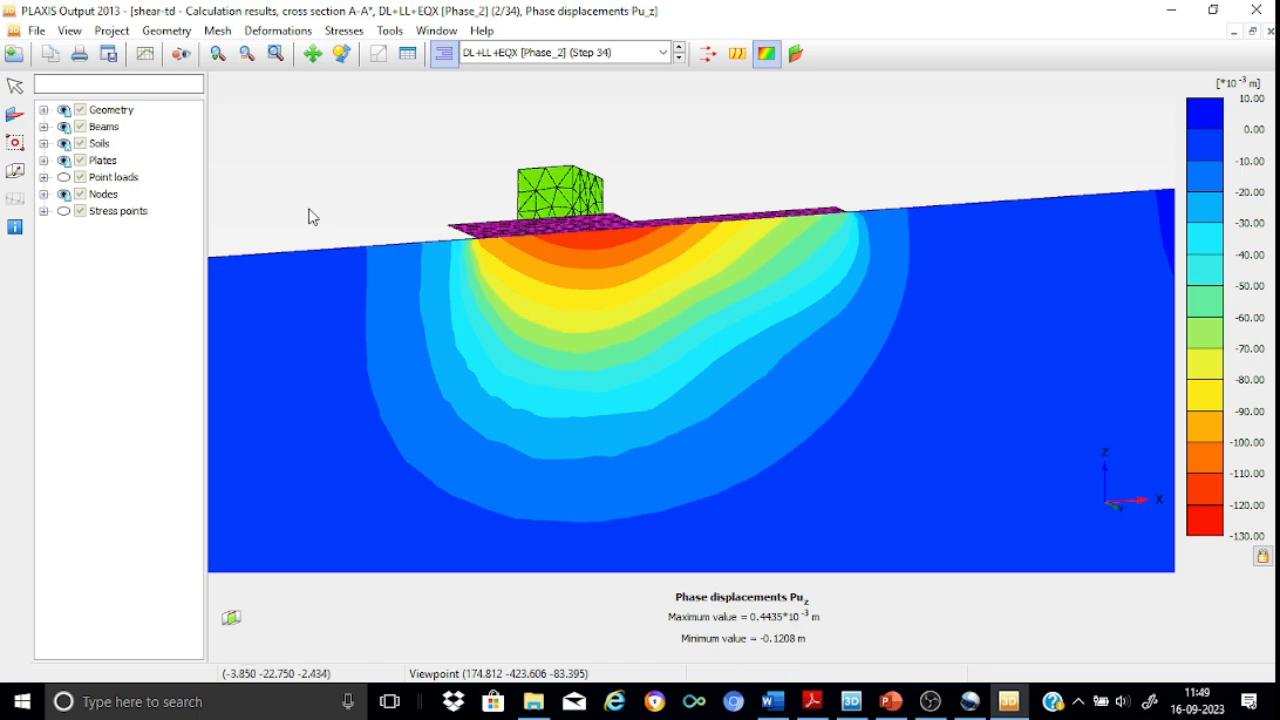
- Draw a line cross section about 22 m long in the soil just below the plate, from one end to the other
left_click(16, 174)
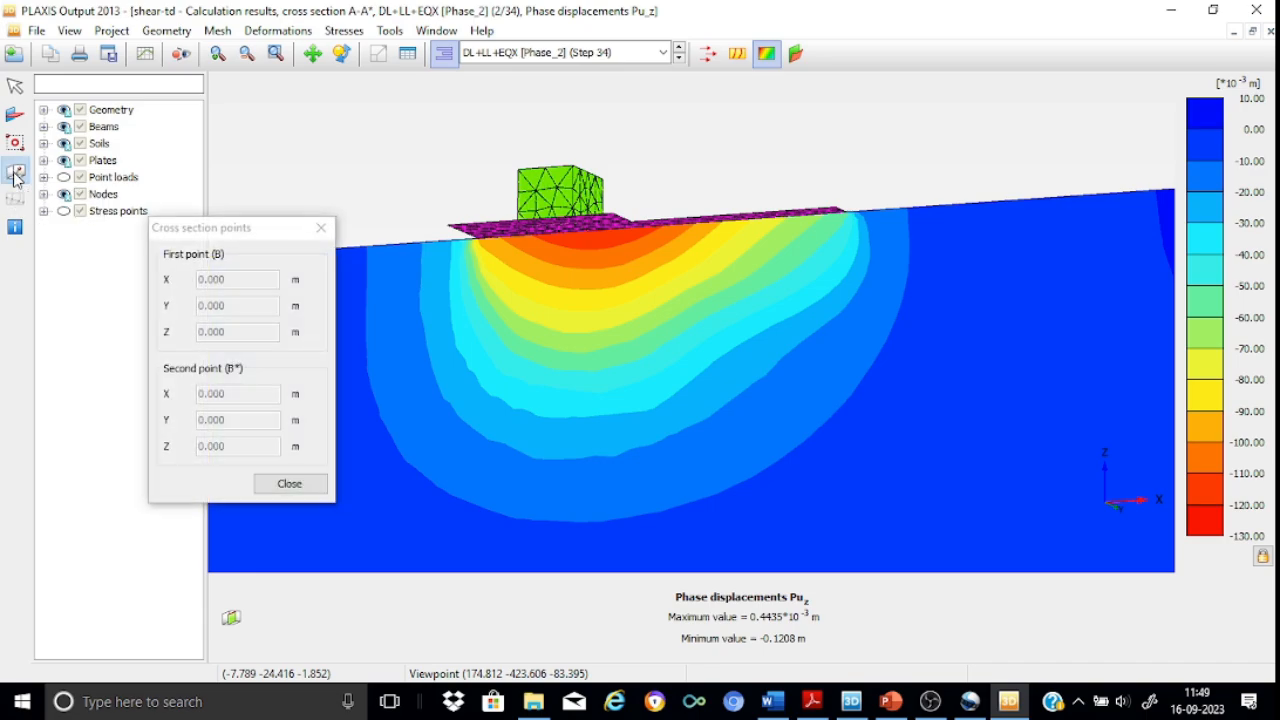
left_click(466, 245)
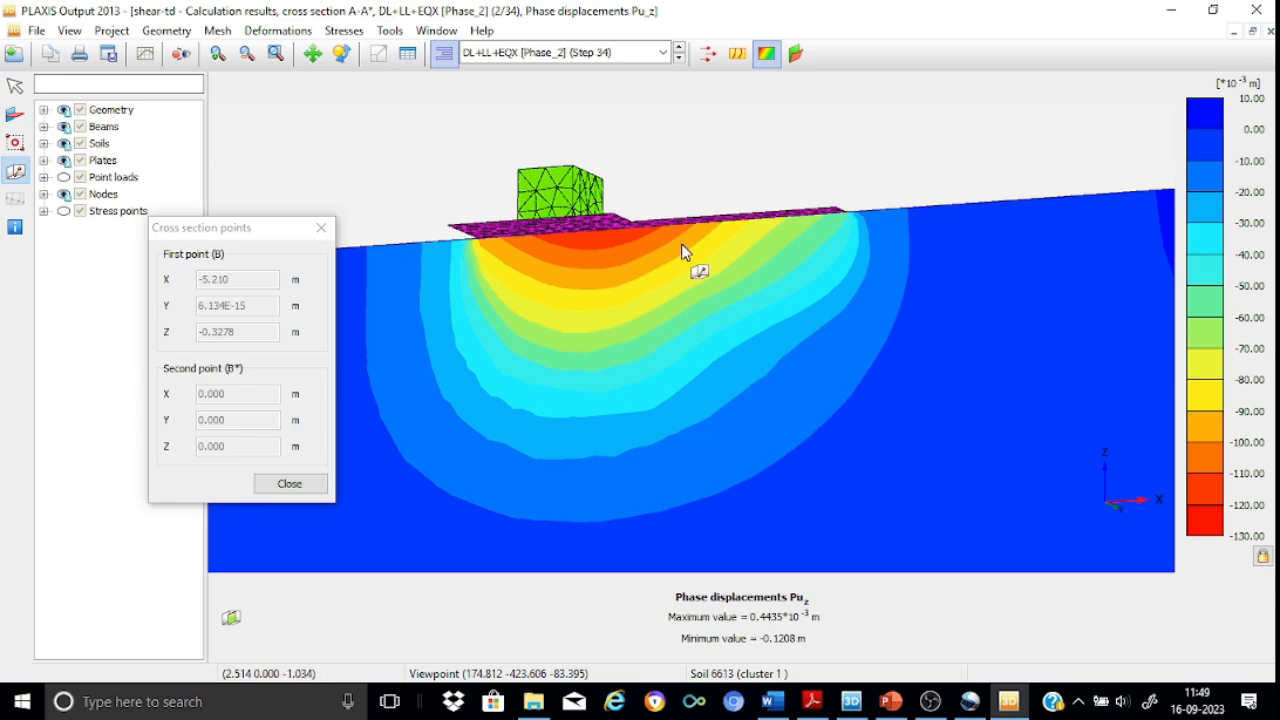
left_click(868, 219)
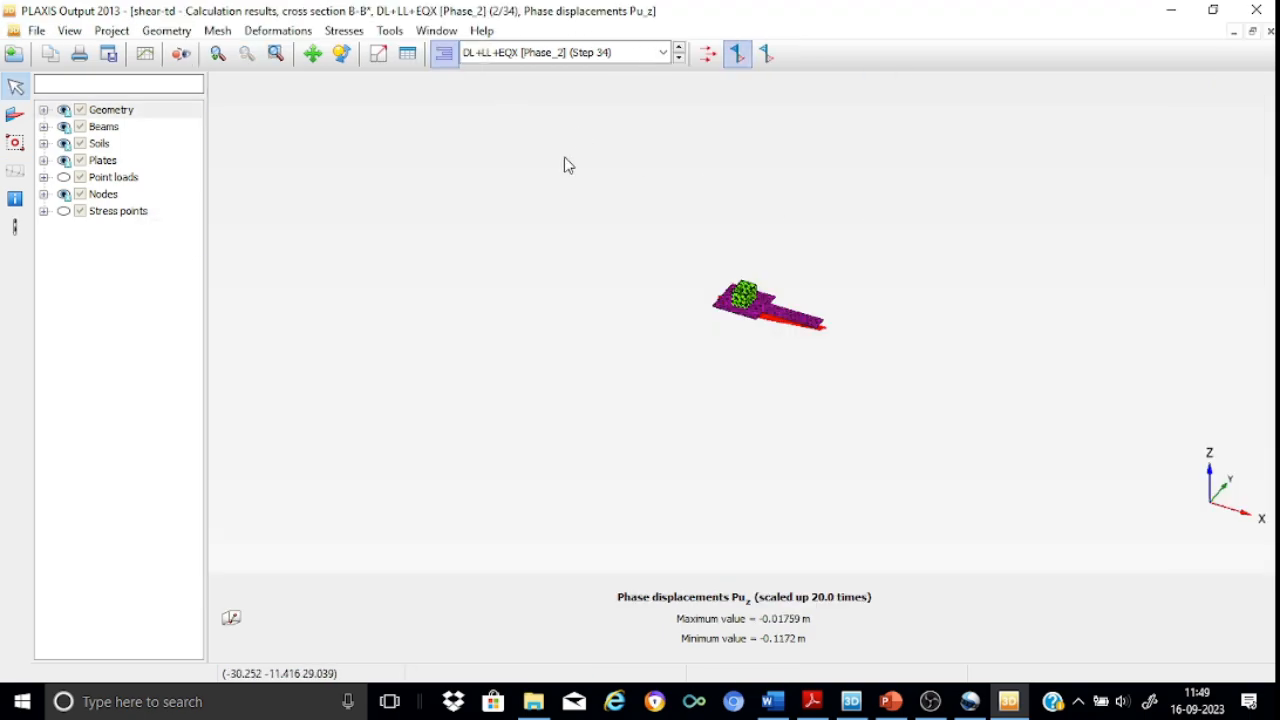
- Generate the cross section curve of Pu_z along B-B* for the DL+LL+EQX phase only
left_click(318, 58)
left_click(348, 62)
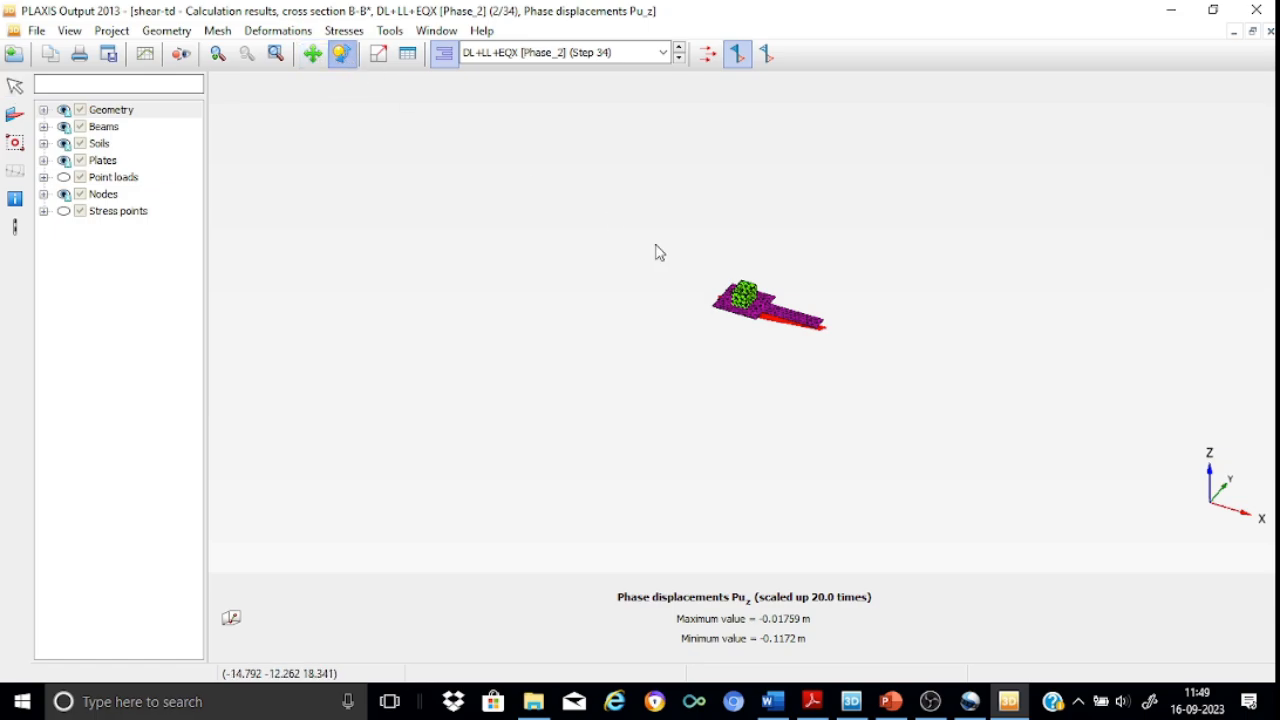
left_click_drag(756, 320, 769, 217)
left_click(218, 53)
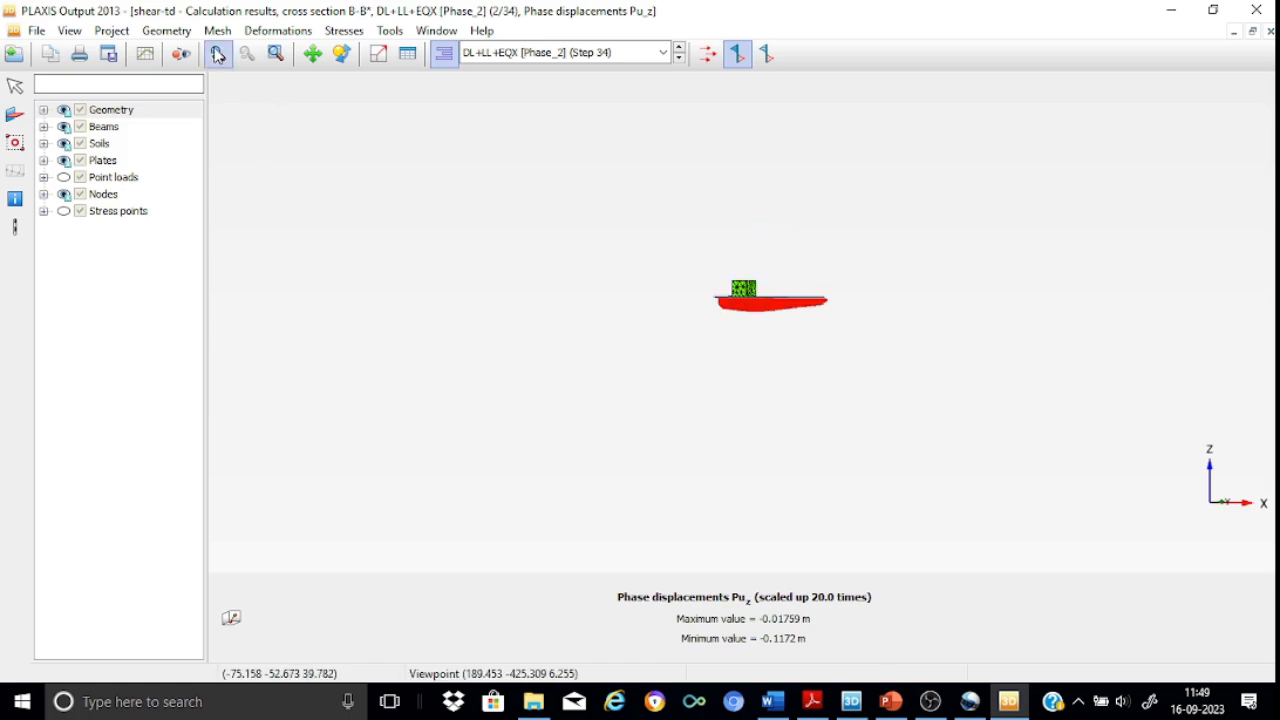
left_click_drag(690, 253, 814, 357)
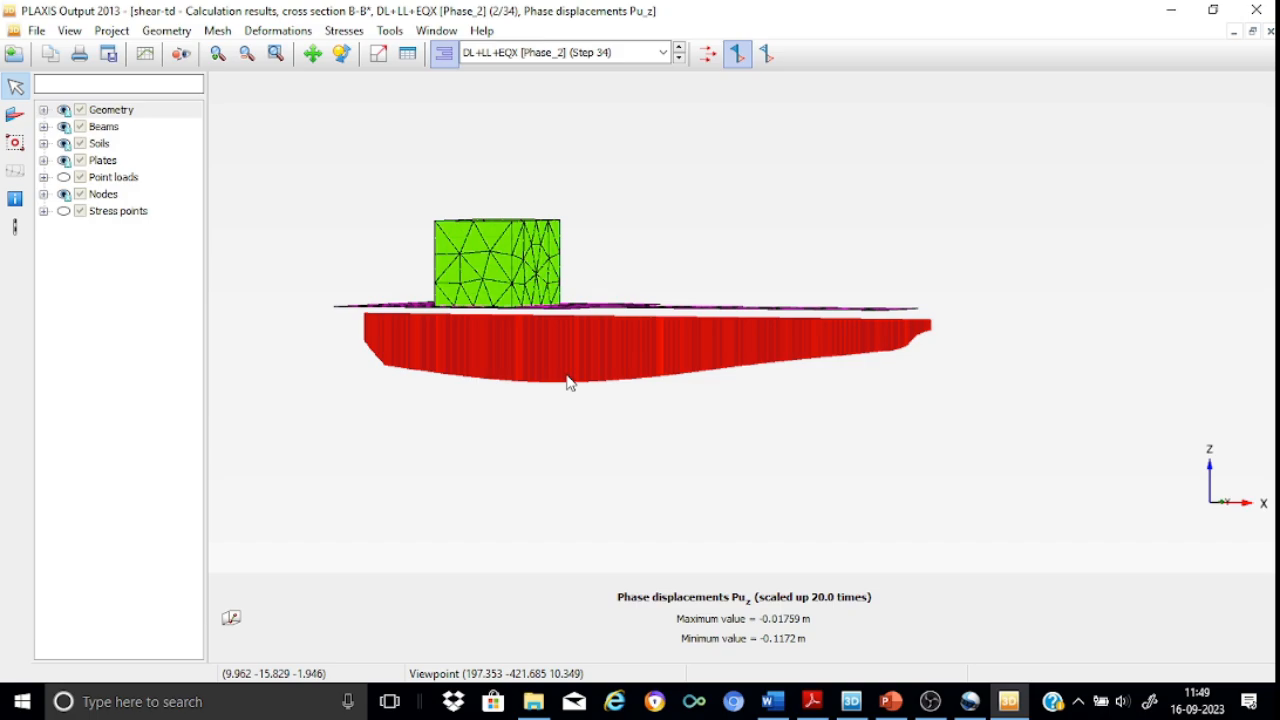
left_click(391, 31)
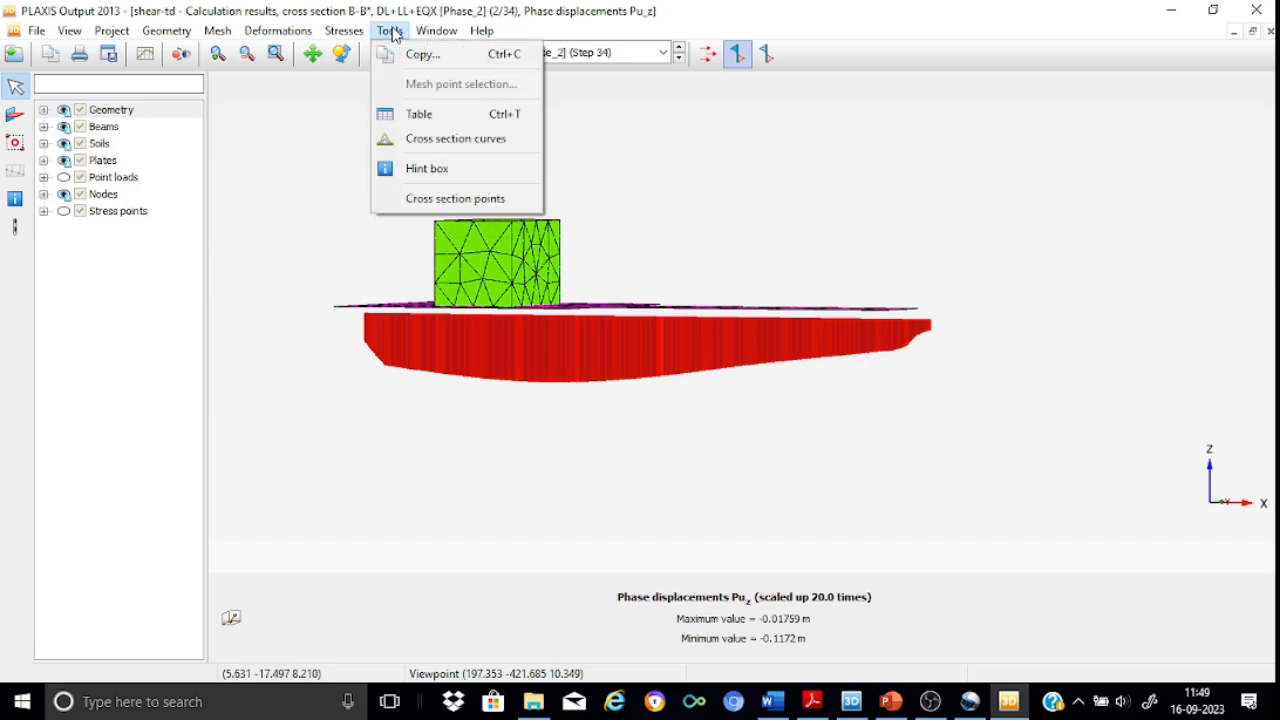
left_click(440, 148)
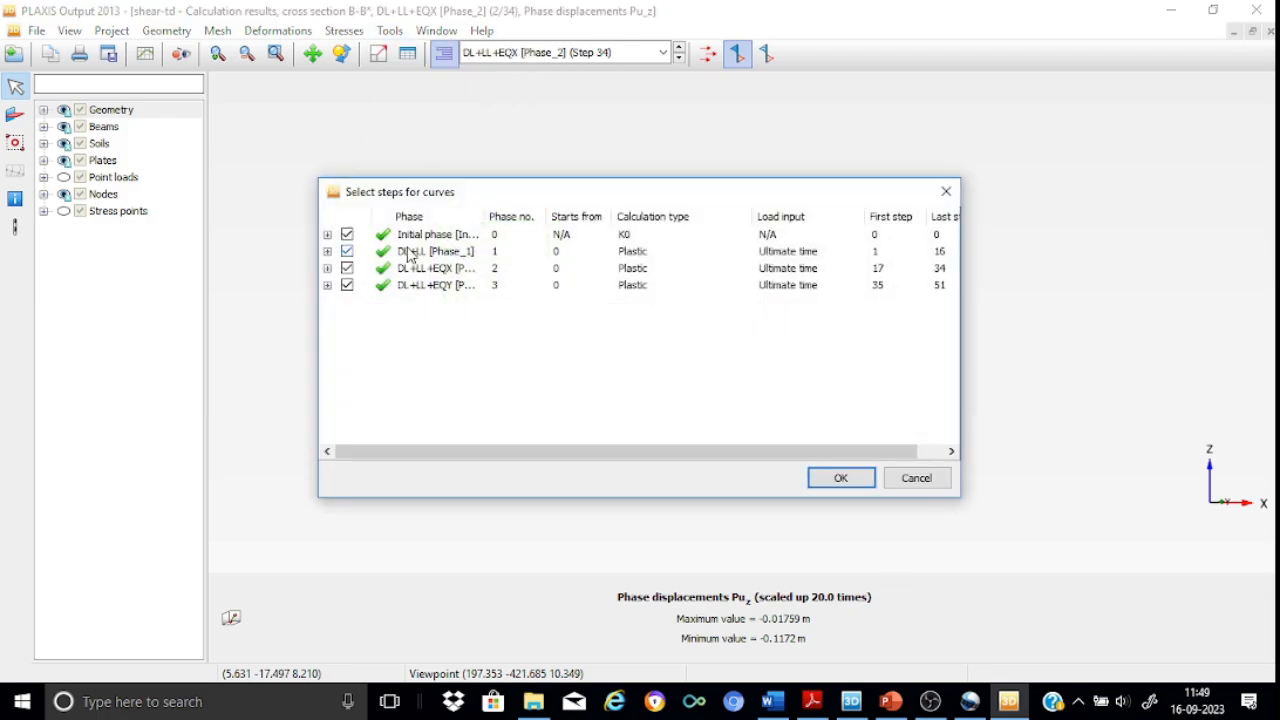
left_click(347, 236)
left_click(347, 255)
left_click(349, 288)
left_click(840, 479)
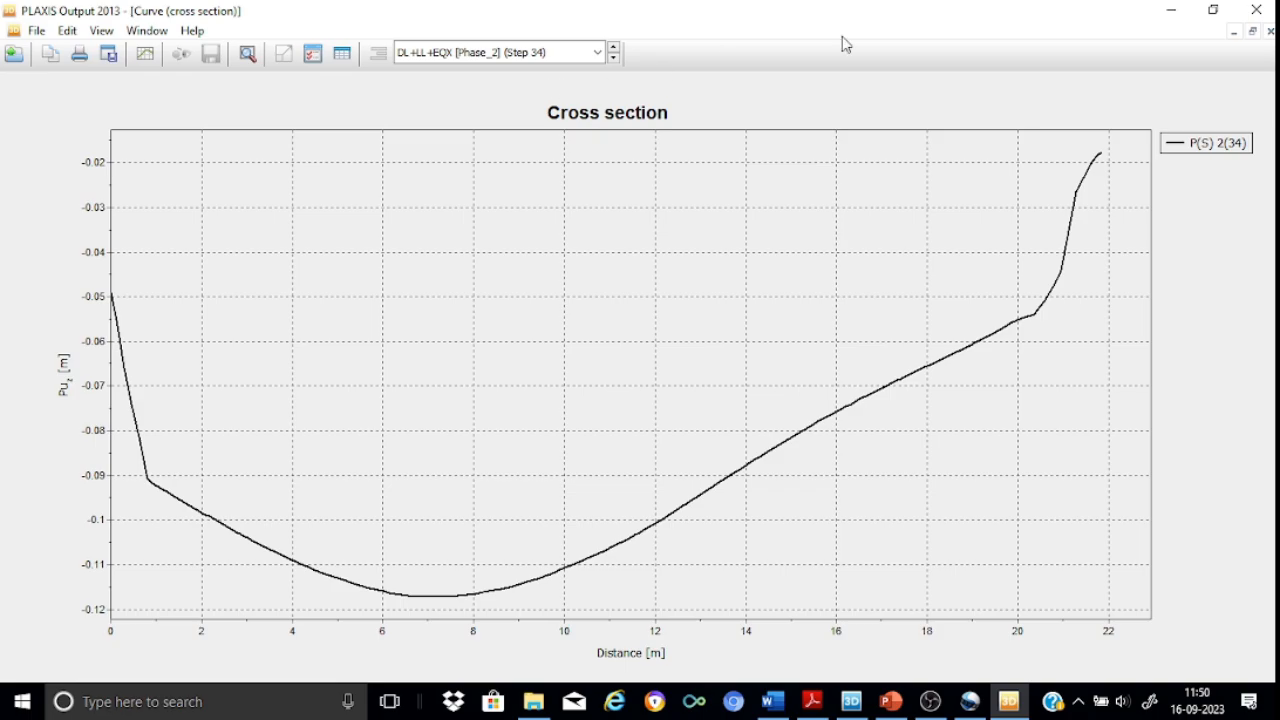
- Minimise the curve and cross section B-B* windows and tile the remaining result windows vertically
left_click(1236, 32)
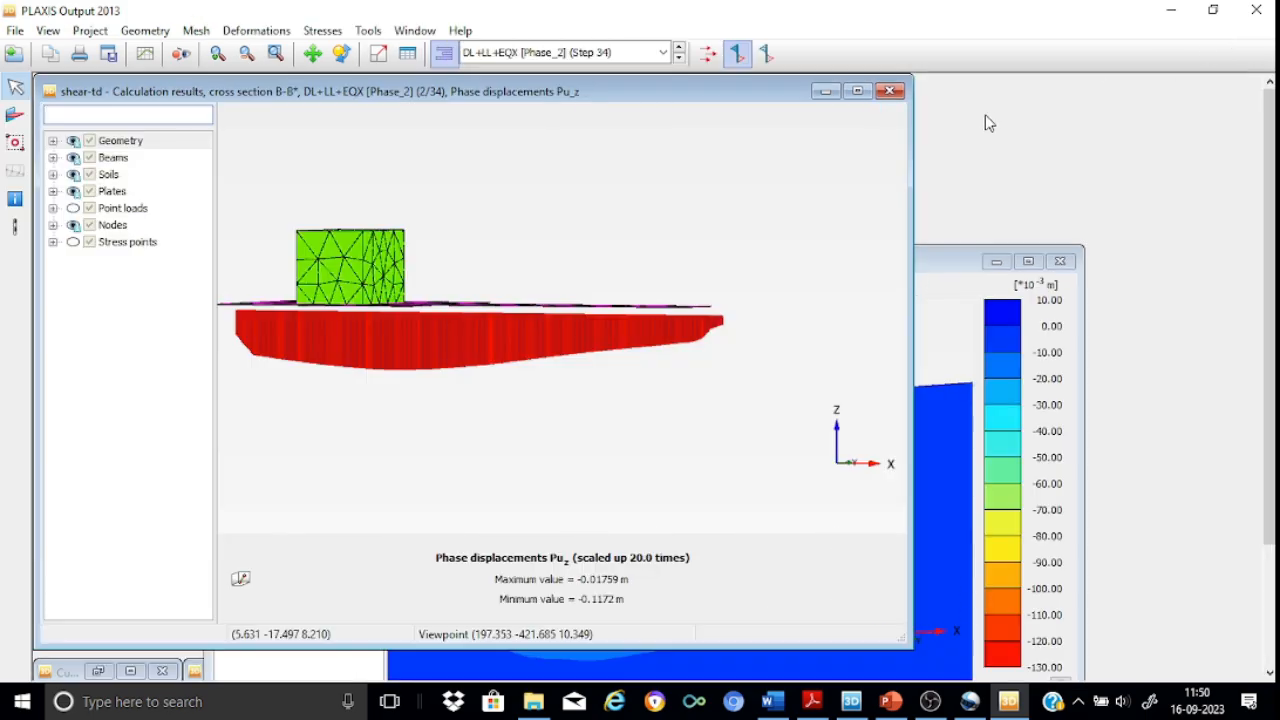
left_click(826, 91)
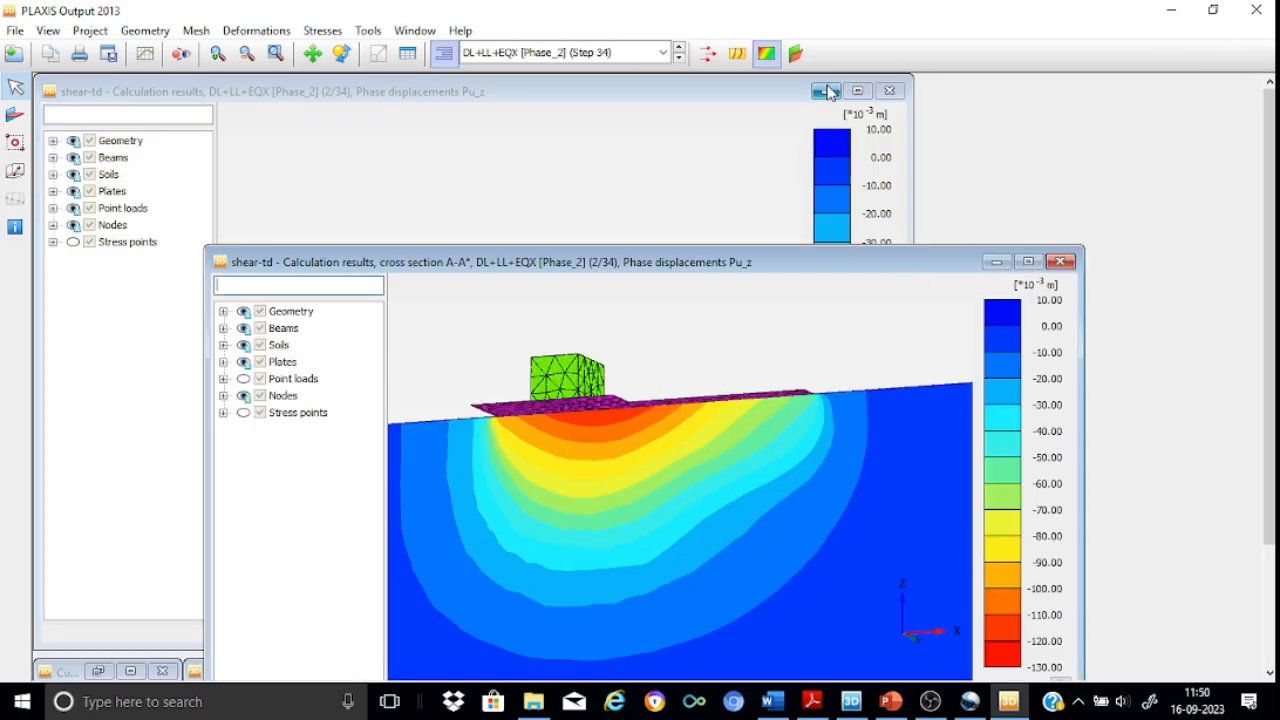
left_click(405, 34)
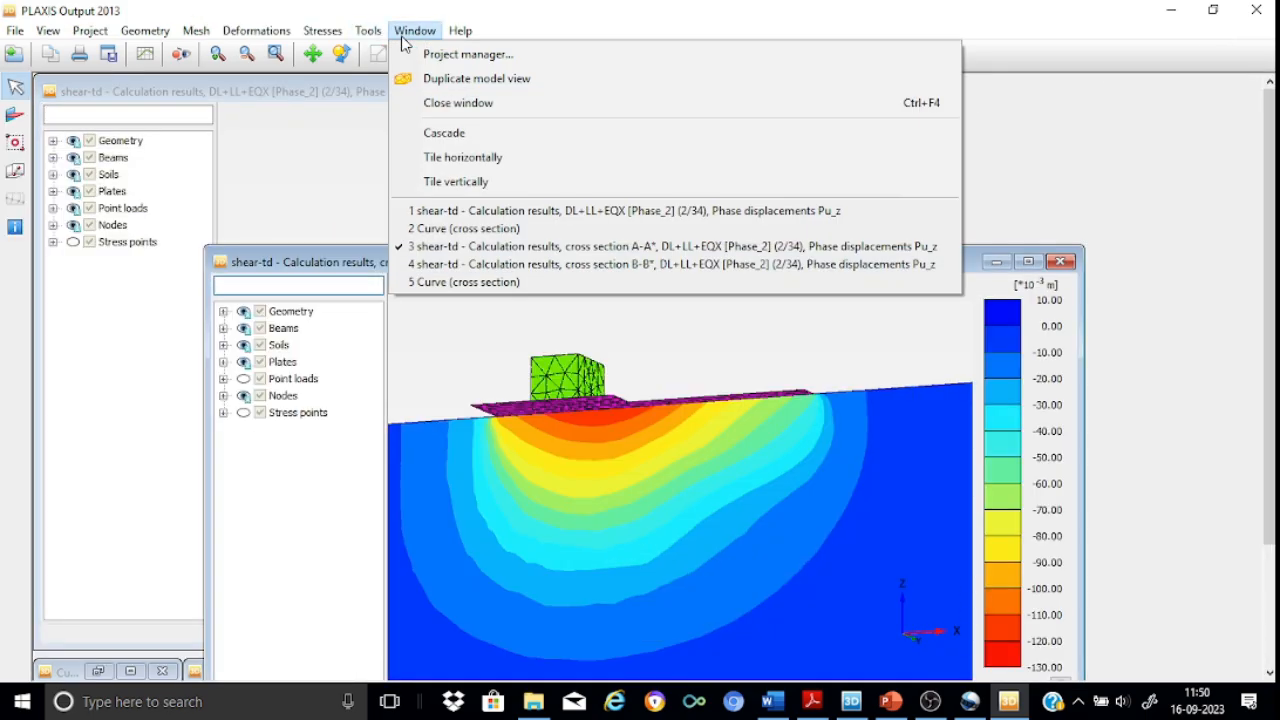
left_click(476, 184)
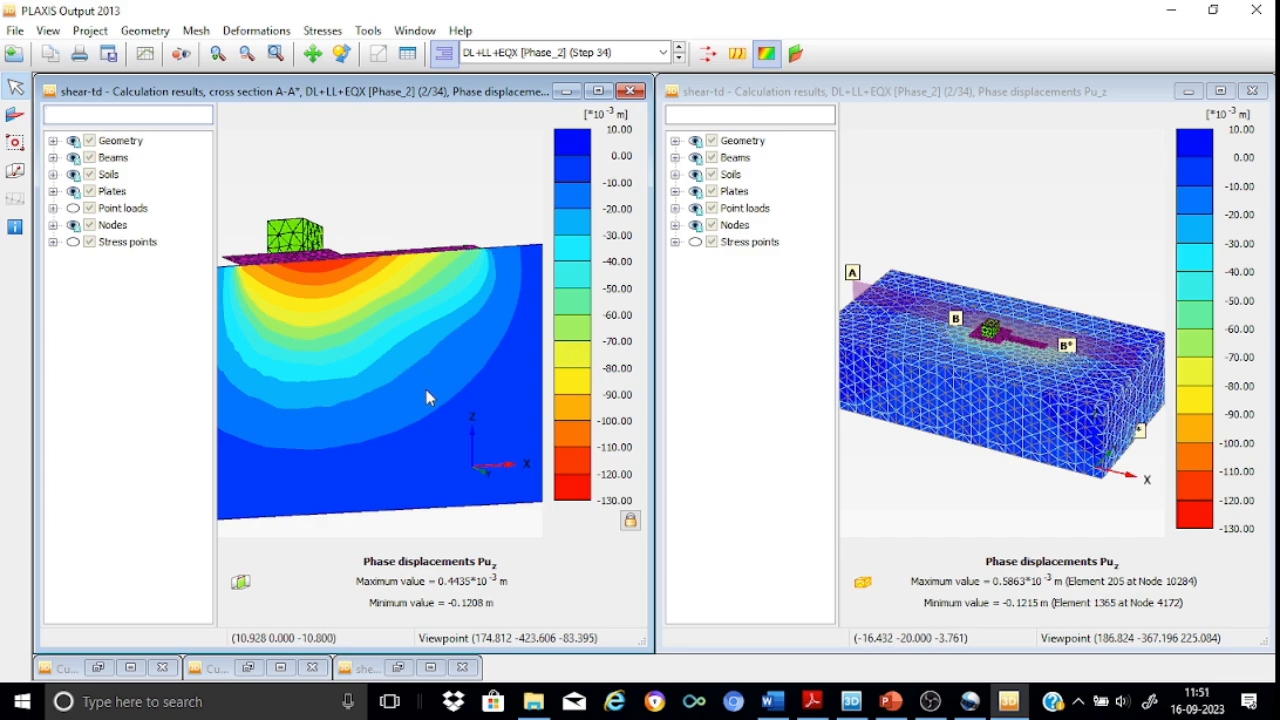
- Close the cross section A-A* window and show the full model's Pu_z for the DL+LL+EQY phase in a maximised window
left_click(630, 91)
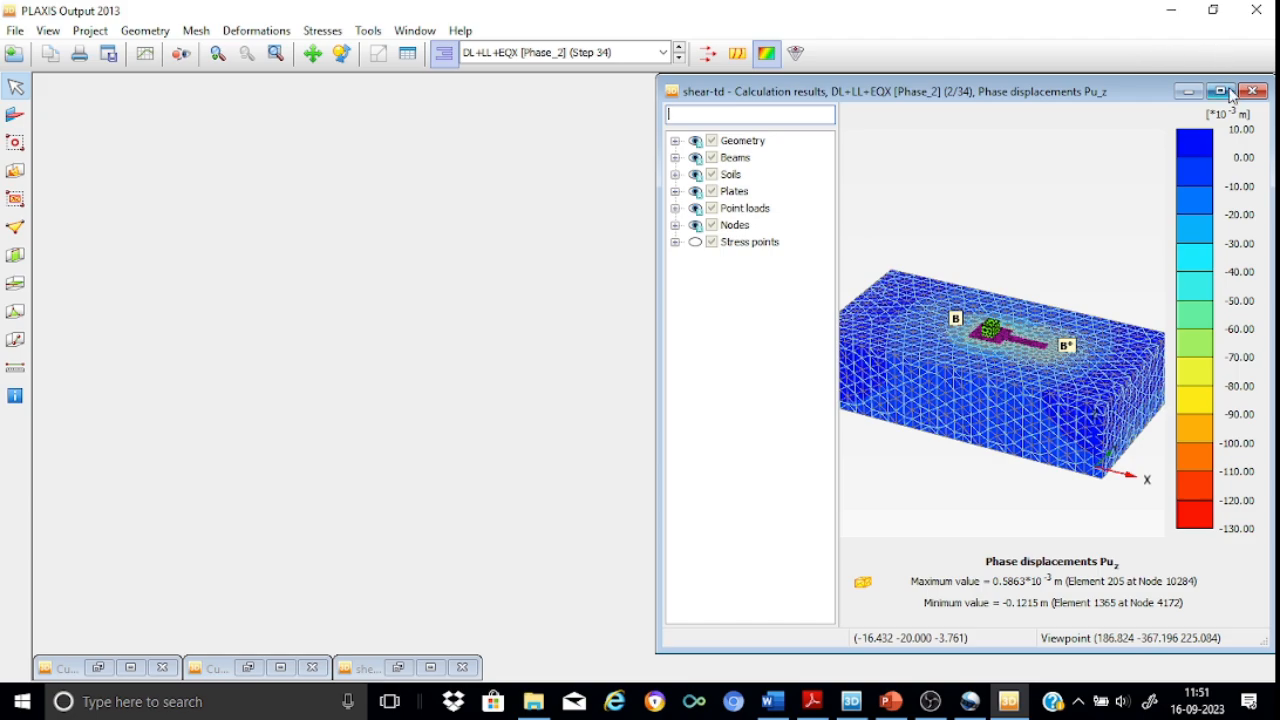
left_click(1221, 91)
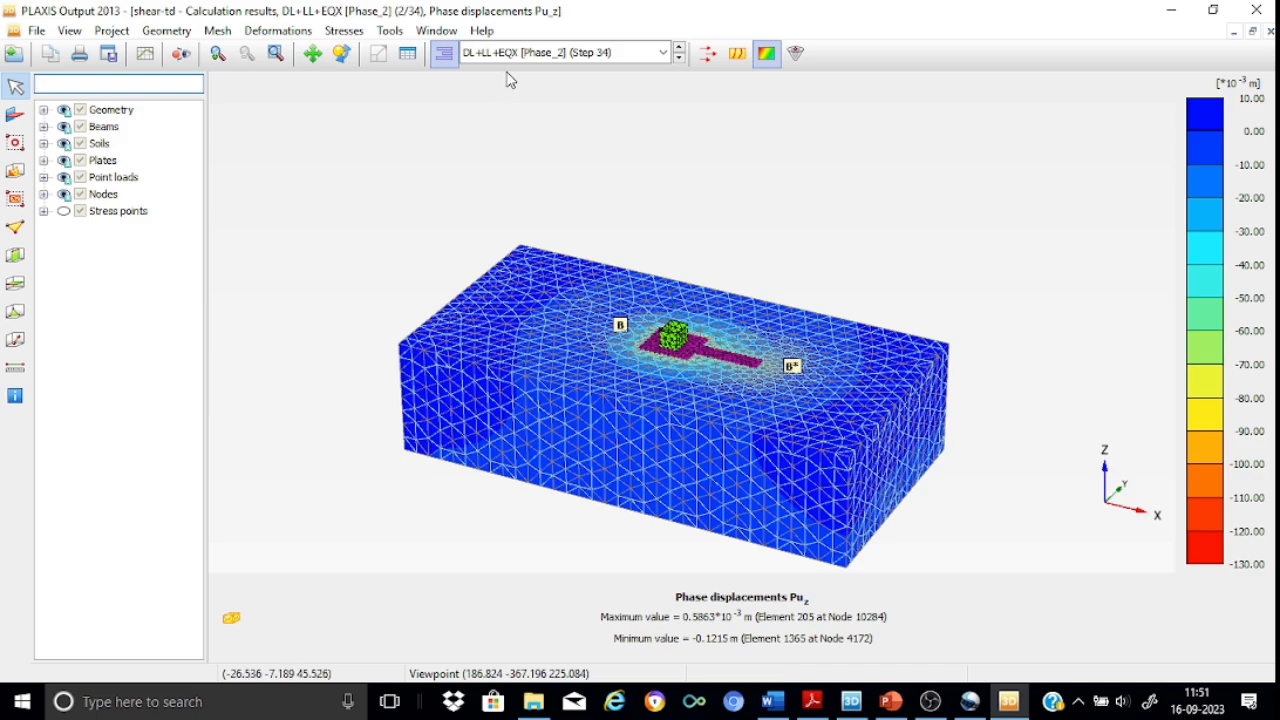
left_click(660, 53)
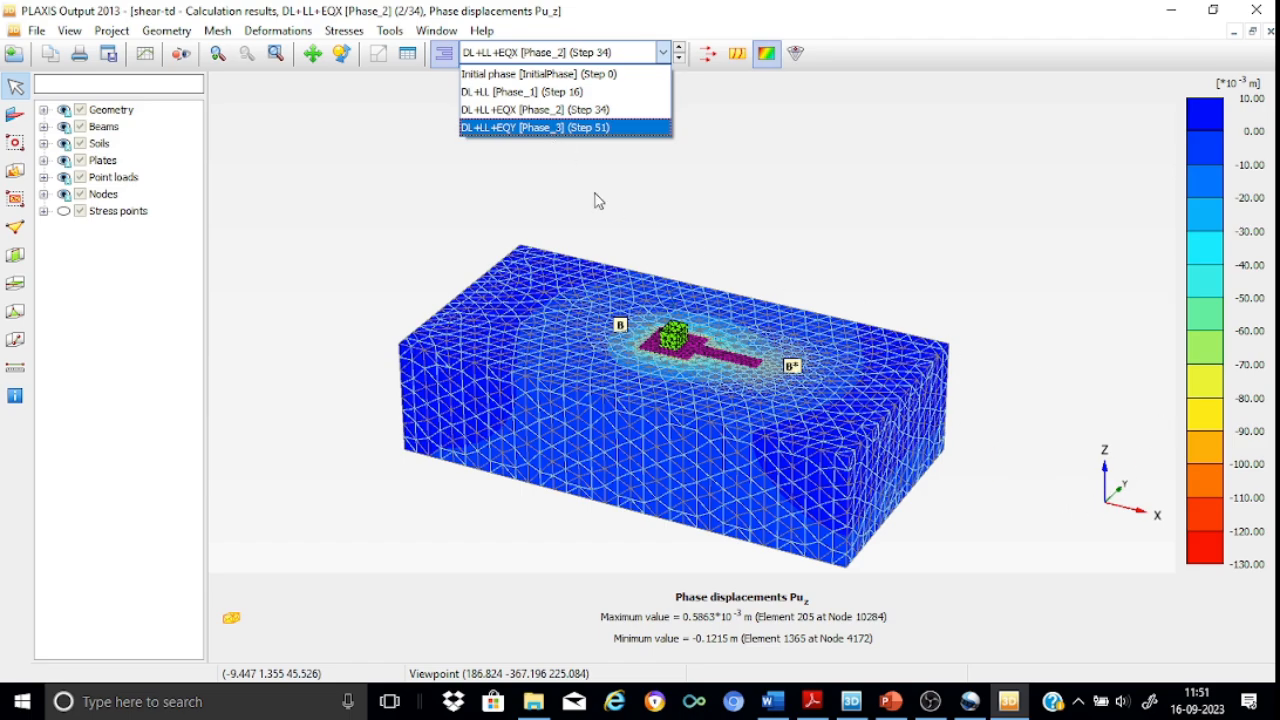
left_click(548, 128)
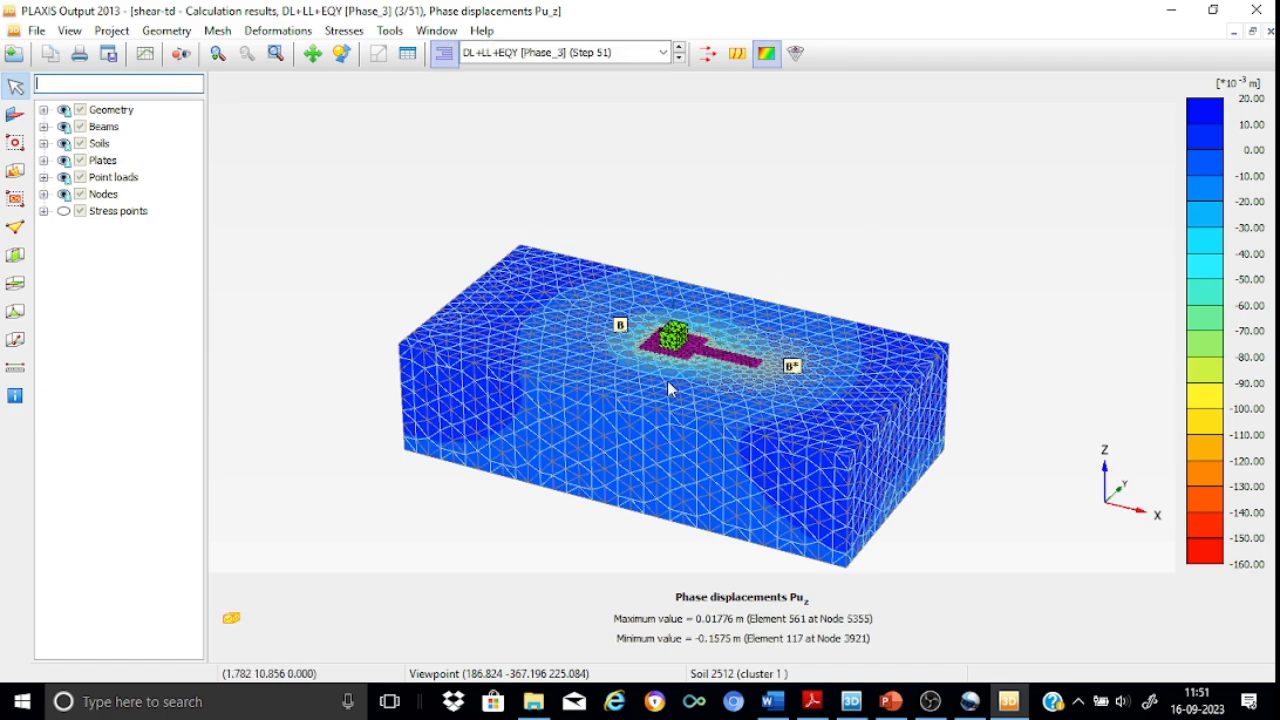
- Create a vertical cross section of the DL+LL+EQY Pu_z results from point (0, -20) to point (0, 20) m
left_click(15, 257)
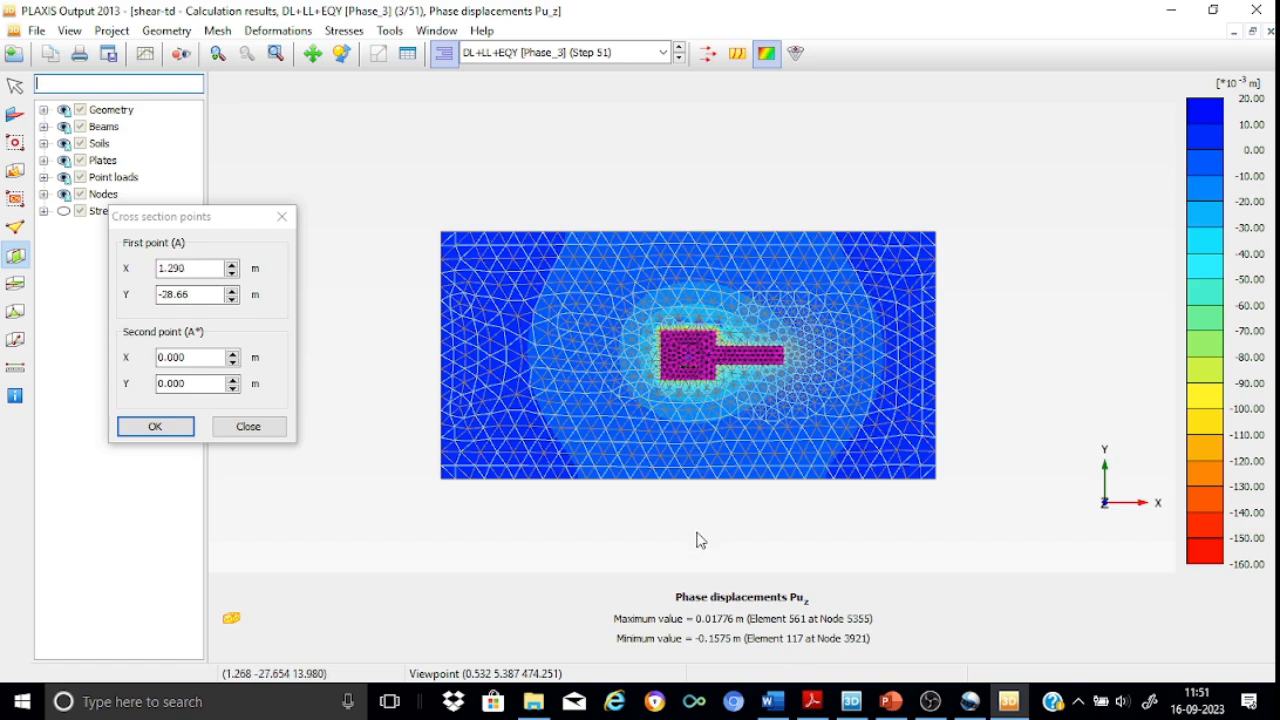
left_click(198, 273)
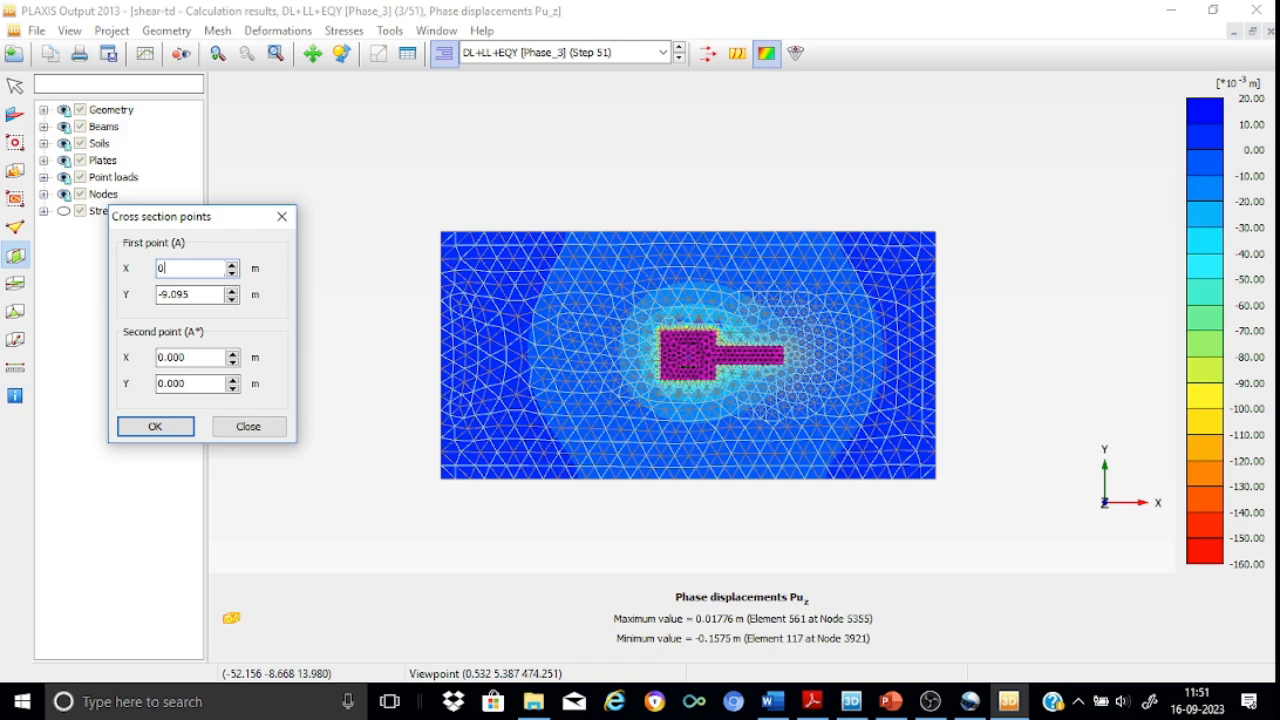
left_click(198, 295)
key("BackSpace")
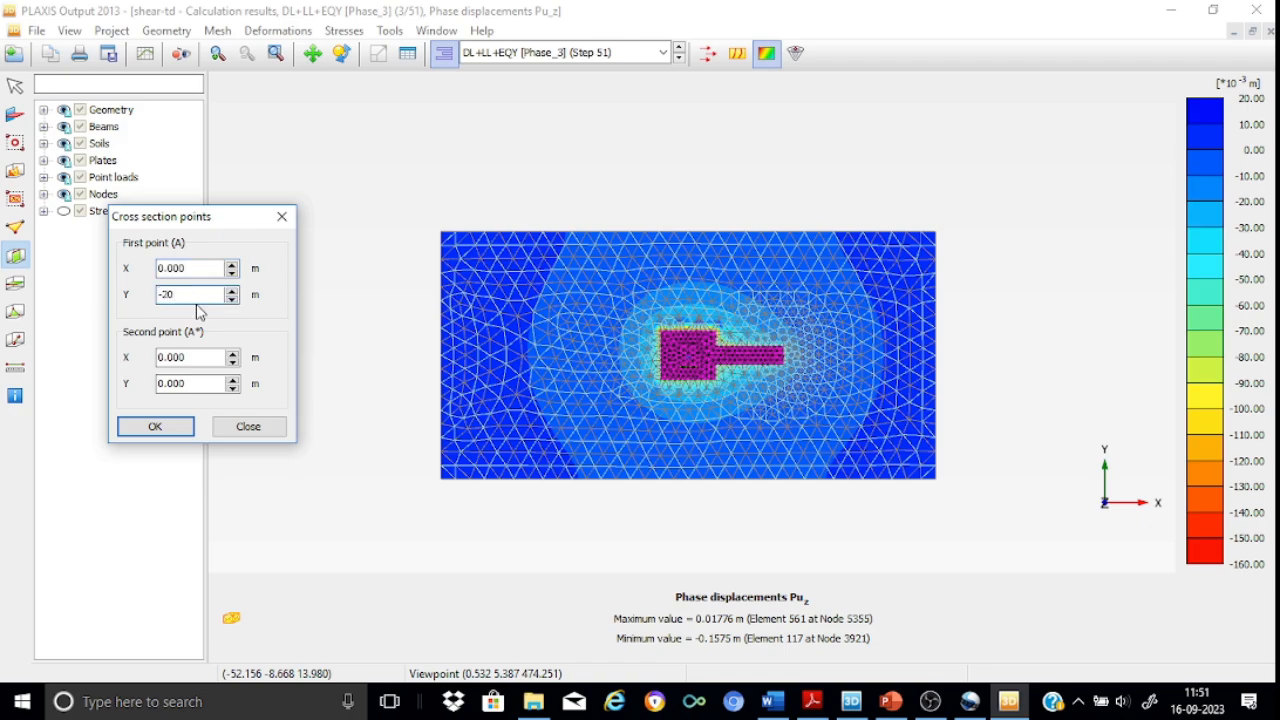
left_click(193, 388)
key("BackSpace")
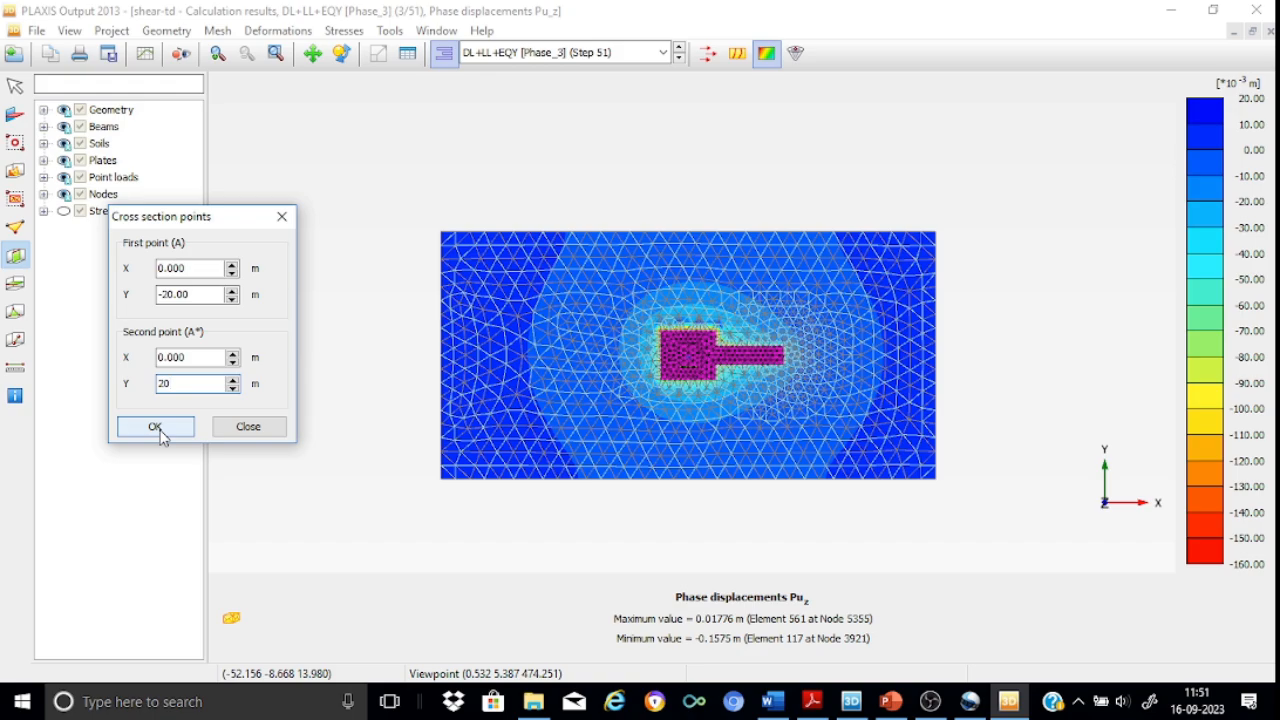
left_click(157, 428)
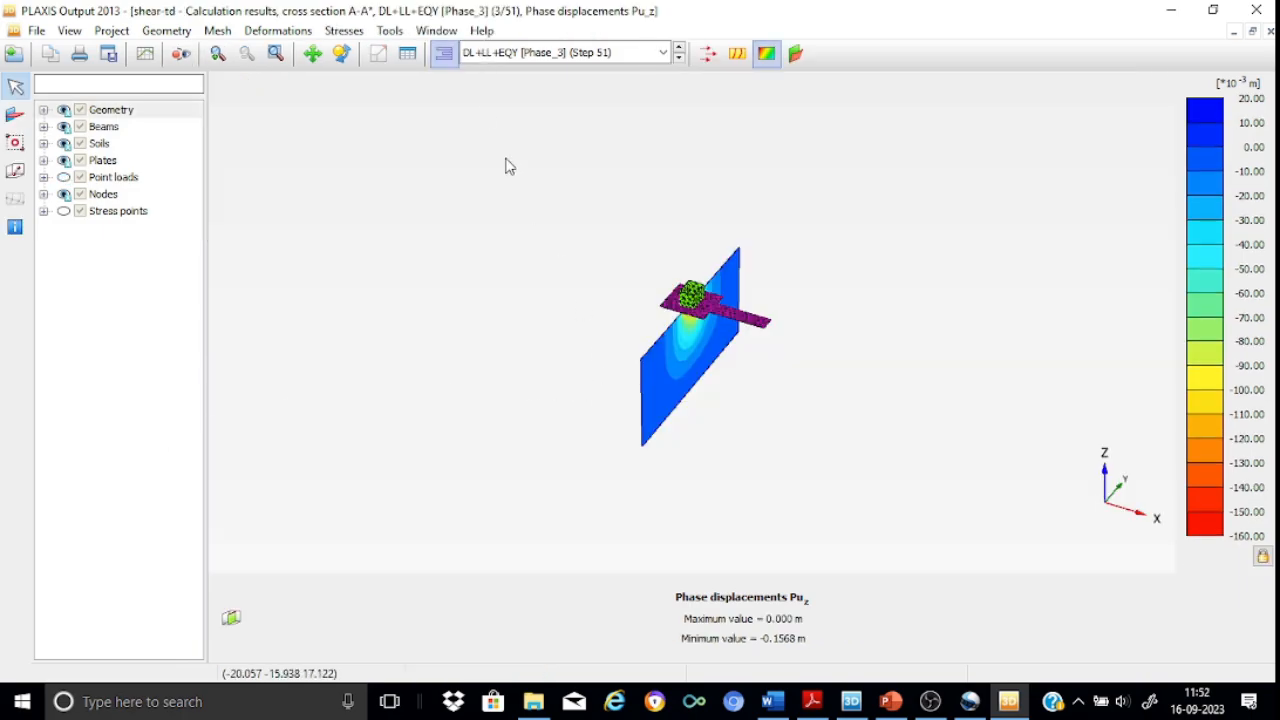
- Draw a line cross section about 8.4 m long in the soil just below the plate, across its width on the vertical section
left_click(341, 56)
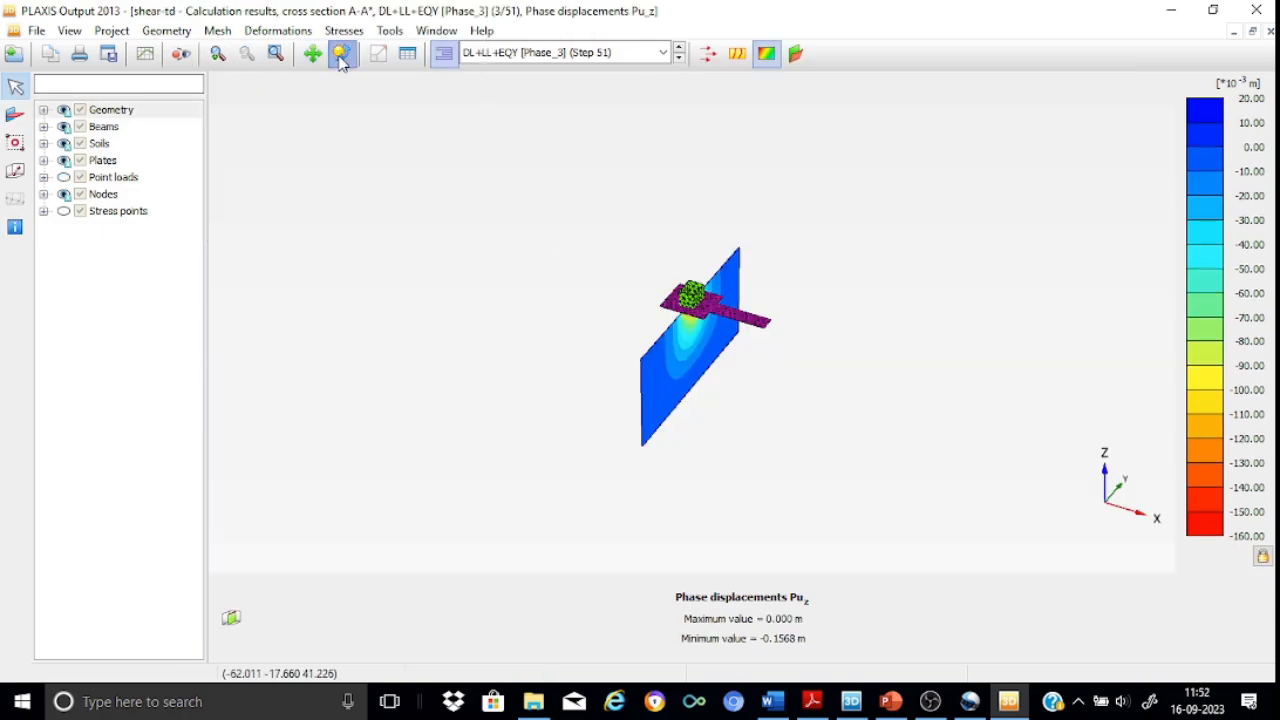
left_click_drag(657, 366, 395, 237)
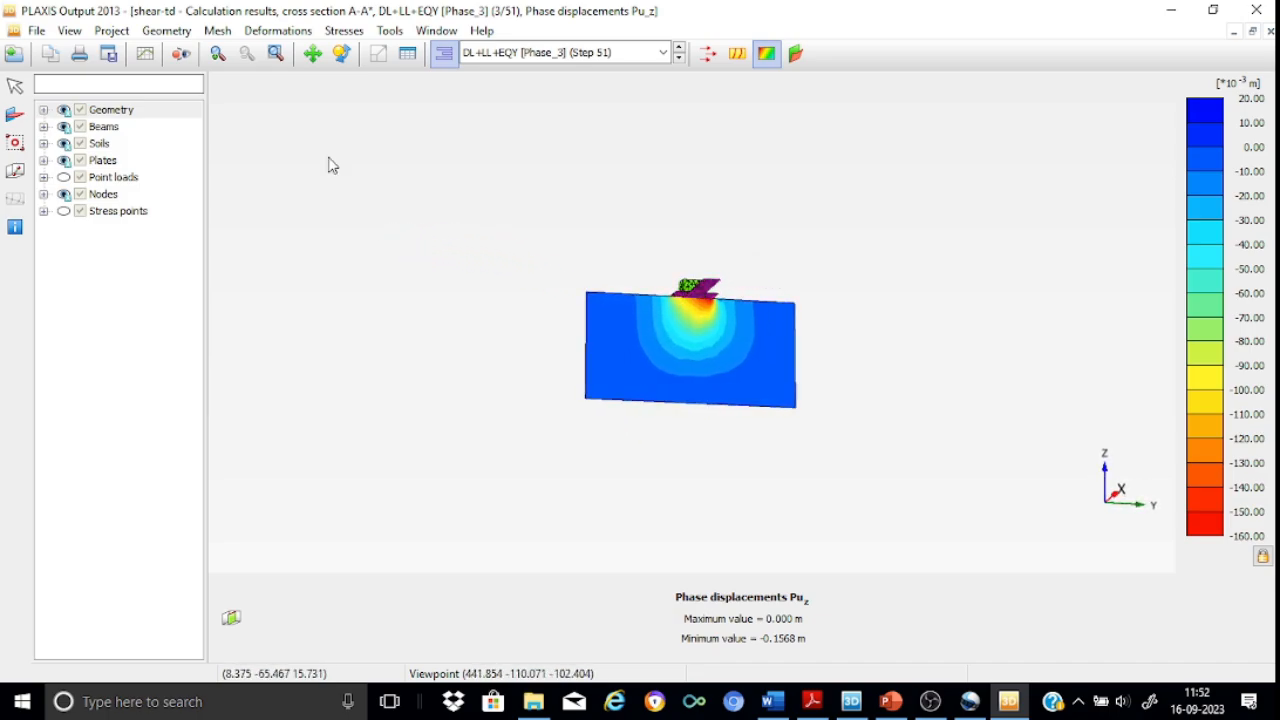
left_click_drag(712, 285, 709, 265)
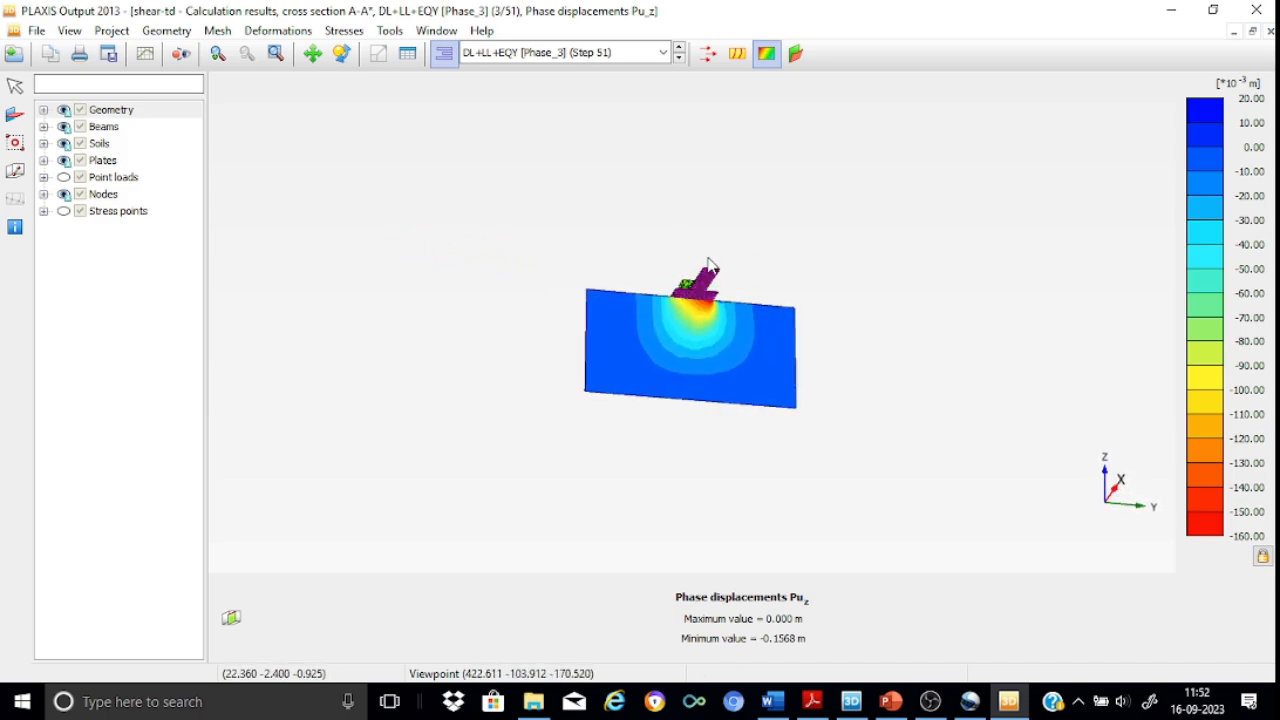
left_click(221, 56)
left_click_drag(617, 270, 764, 363)
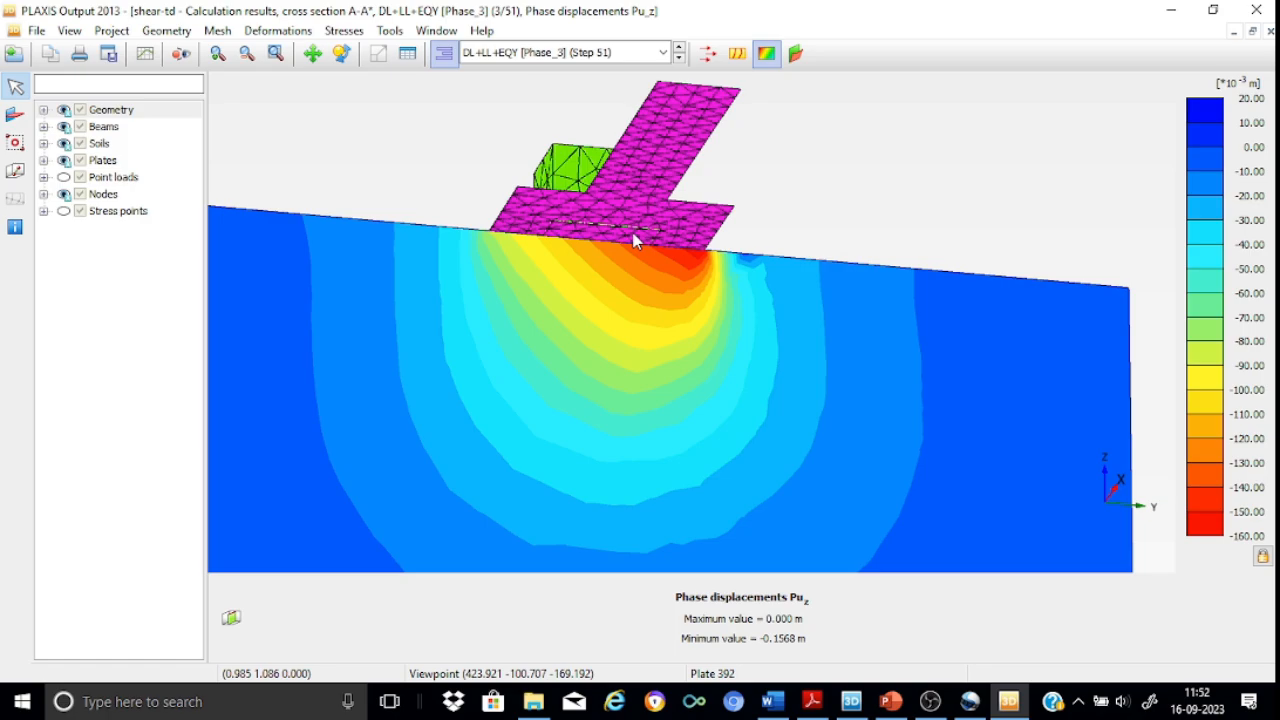
left_click(15, 172)
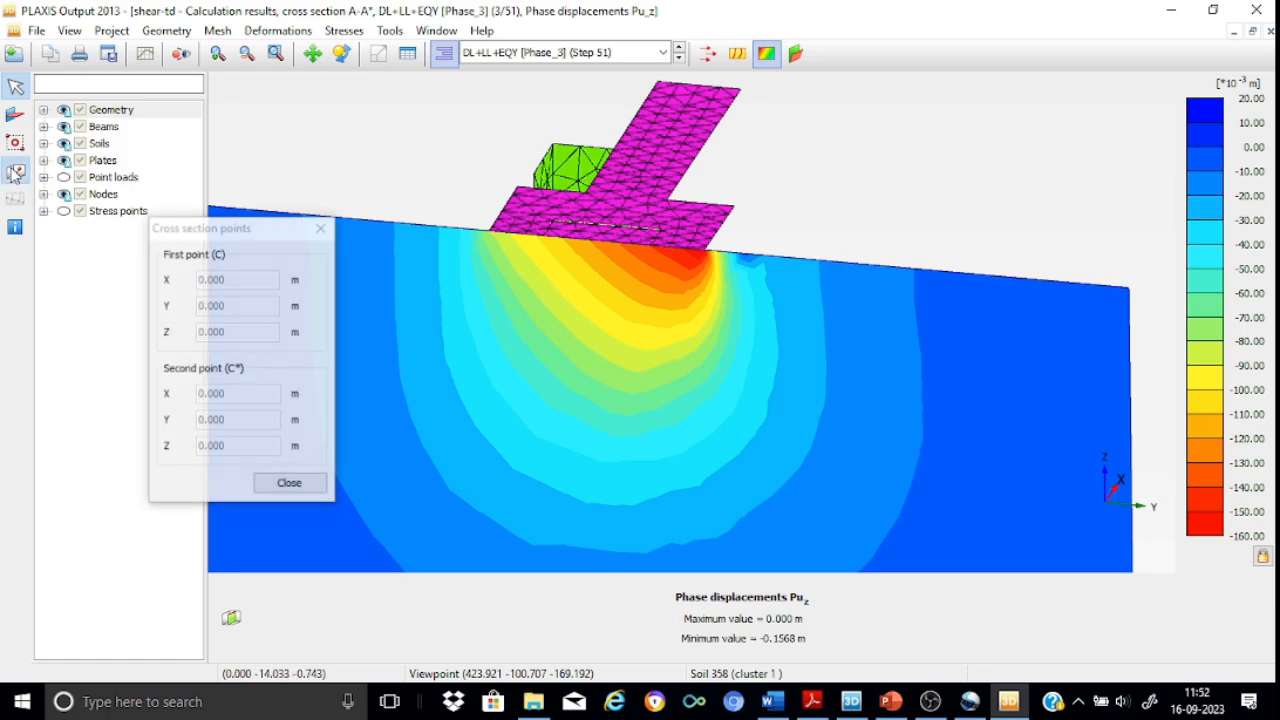
left_click(487, 246)
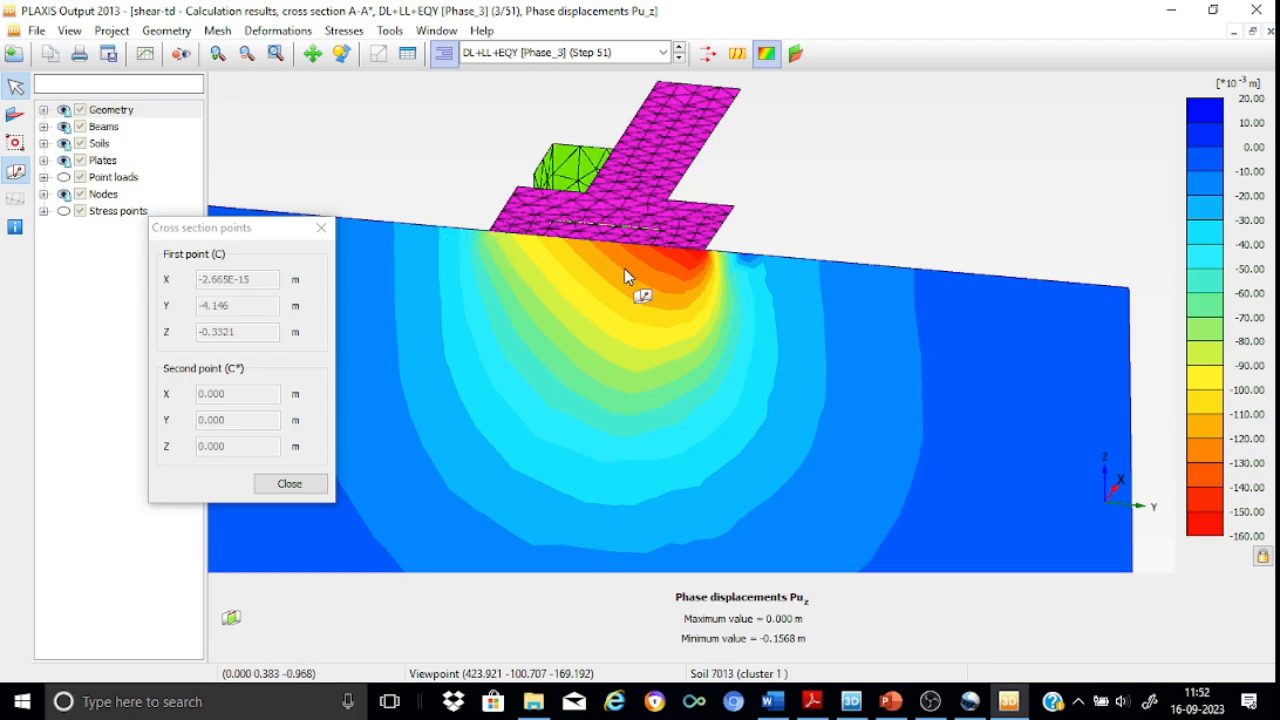
left_click(713, 267)
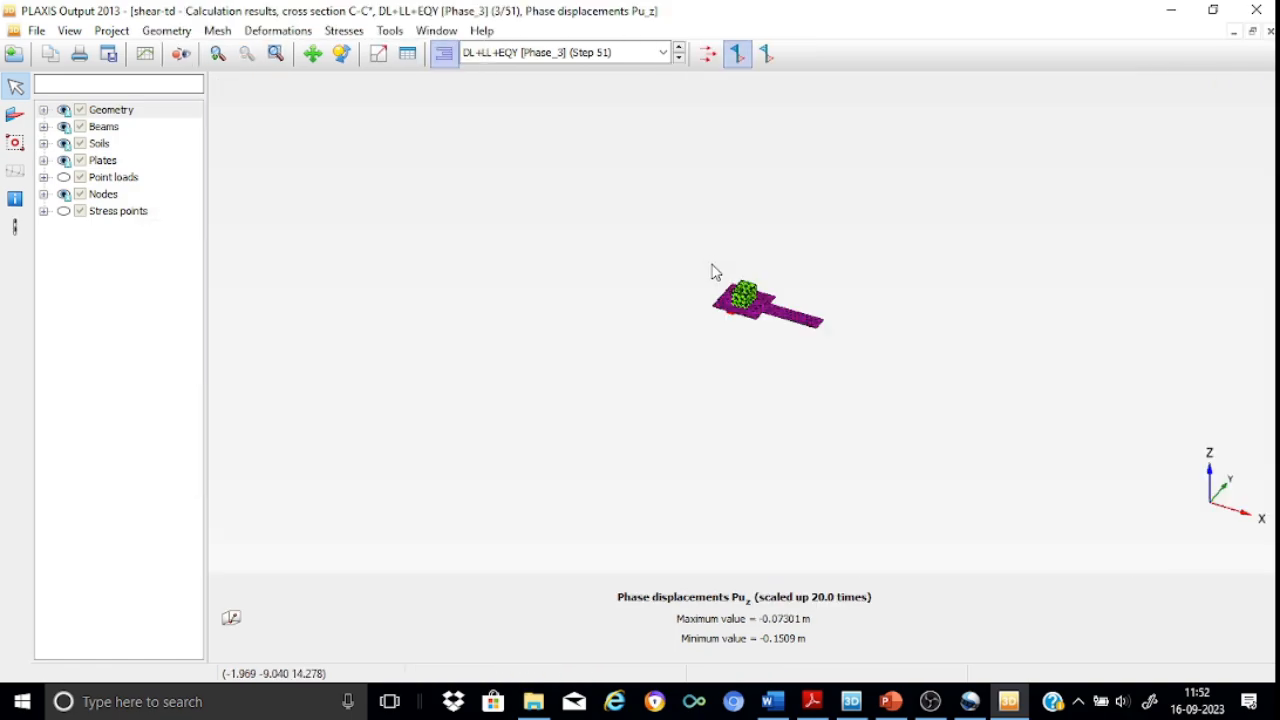
- Generate the cross section curve of Pu_z along C-C* for the DL+LL+EQY phase only
left_click(340, 66)
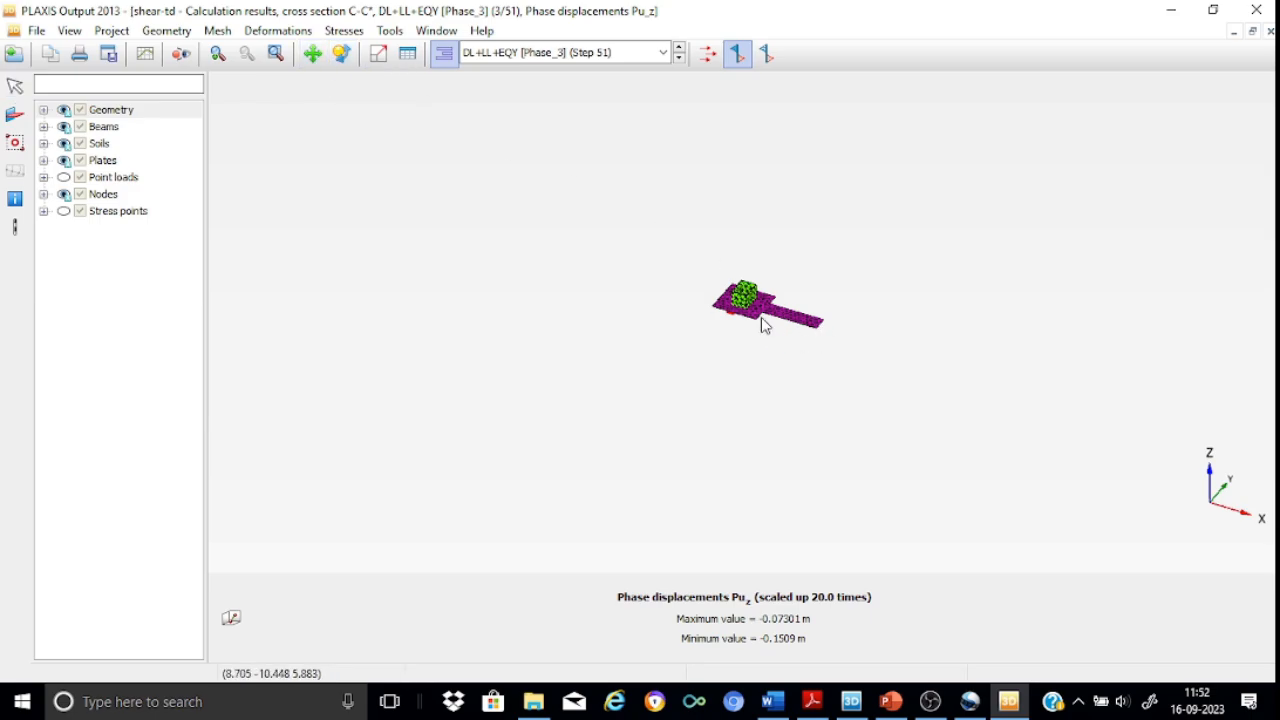
left_click_drag(763, 323, 657, 174)
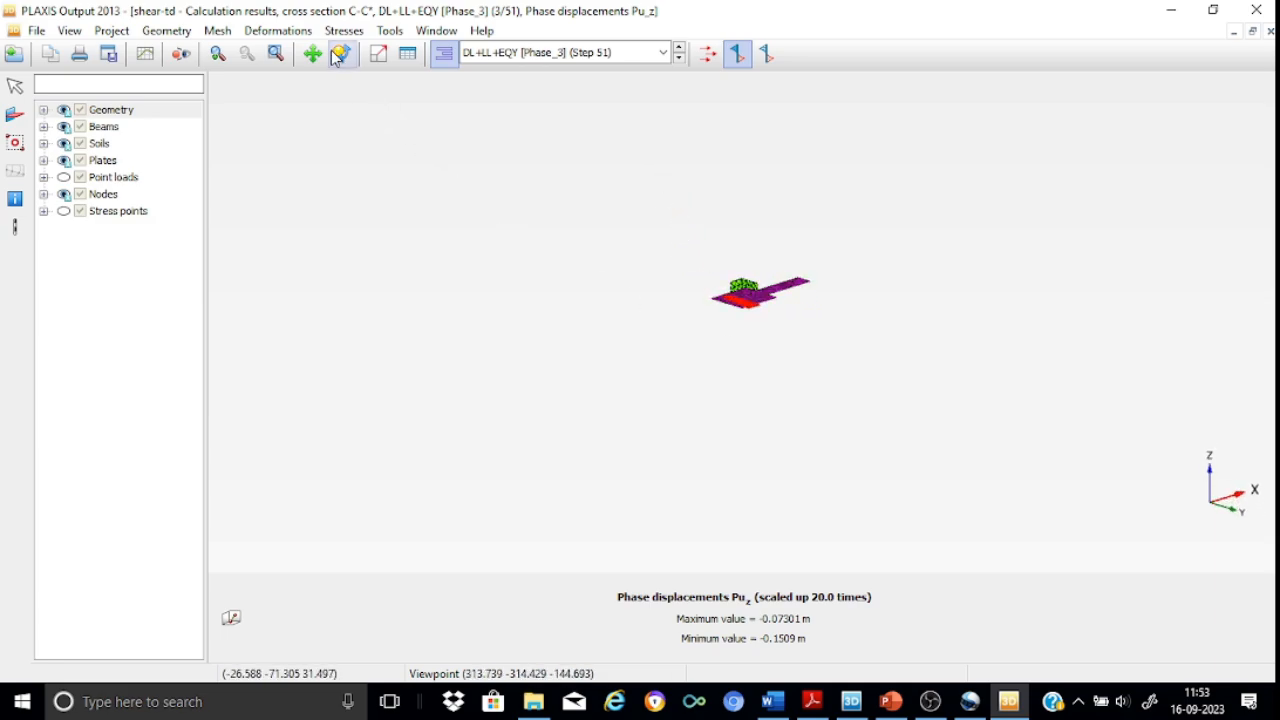
left_click(247, 55)
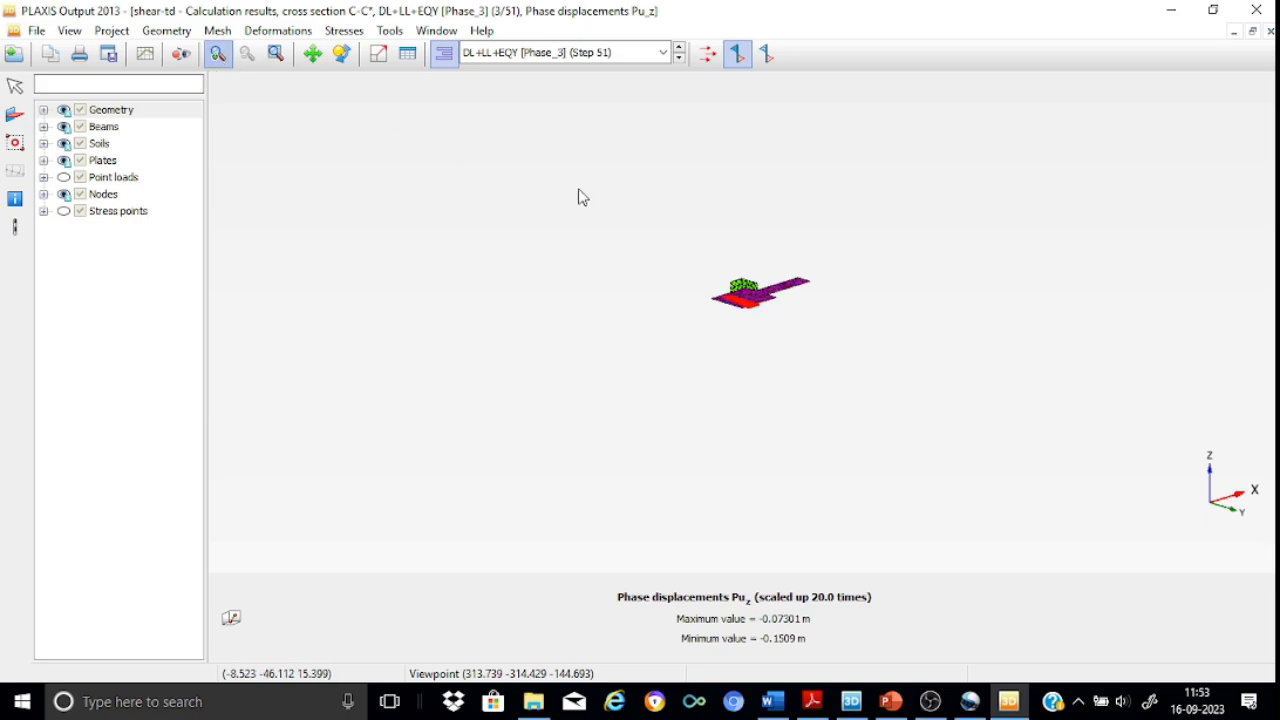
left_click_drag(676, 236, 786, 359)
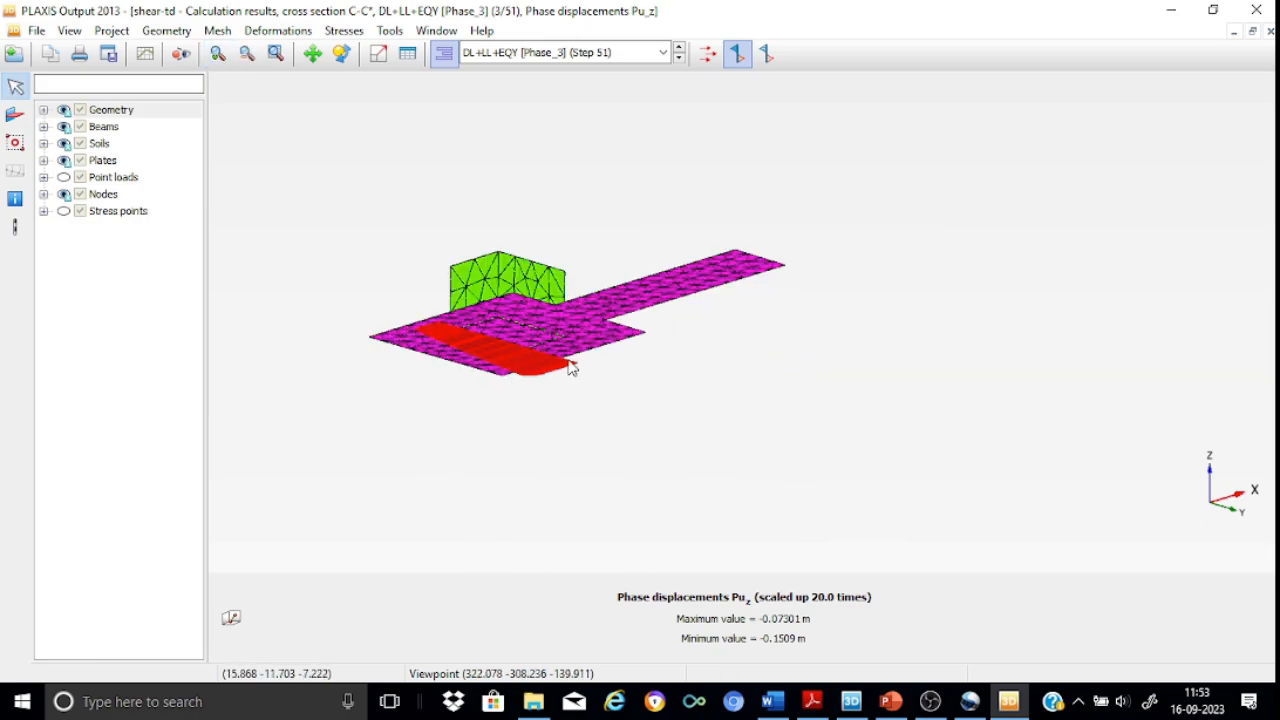
left_click(390, 31)
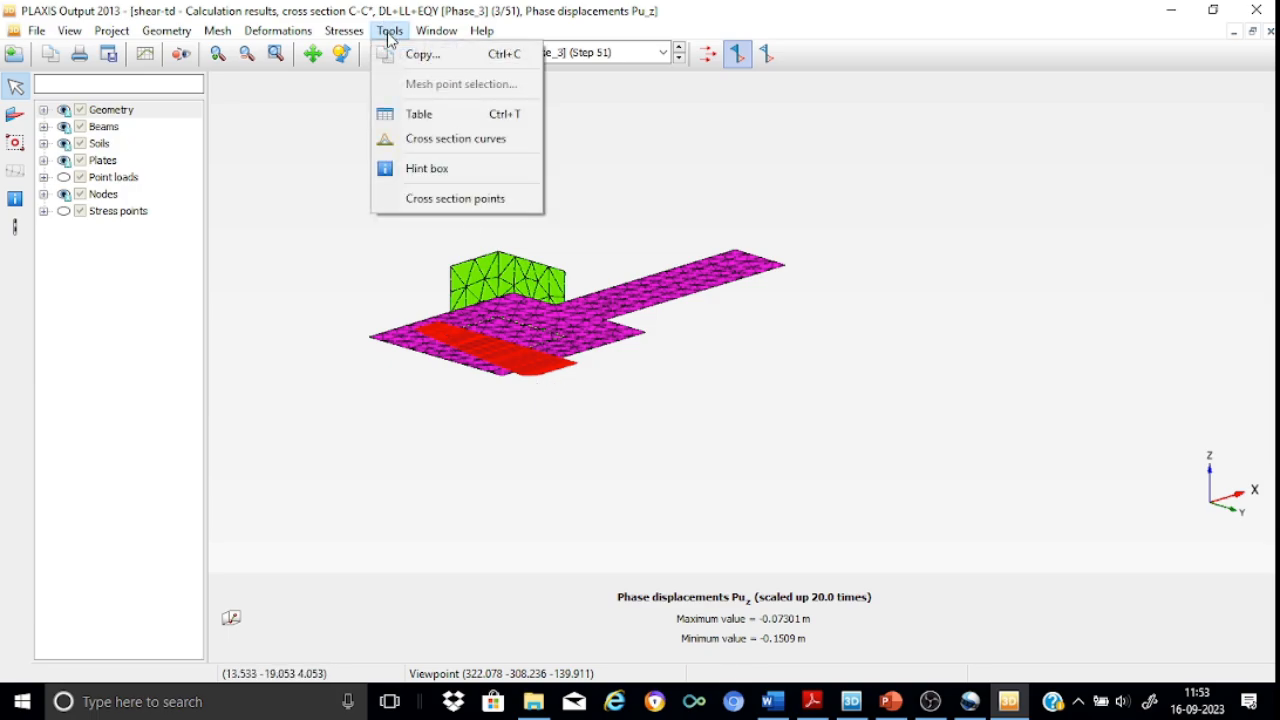
left_click(452, 140)
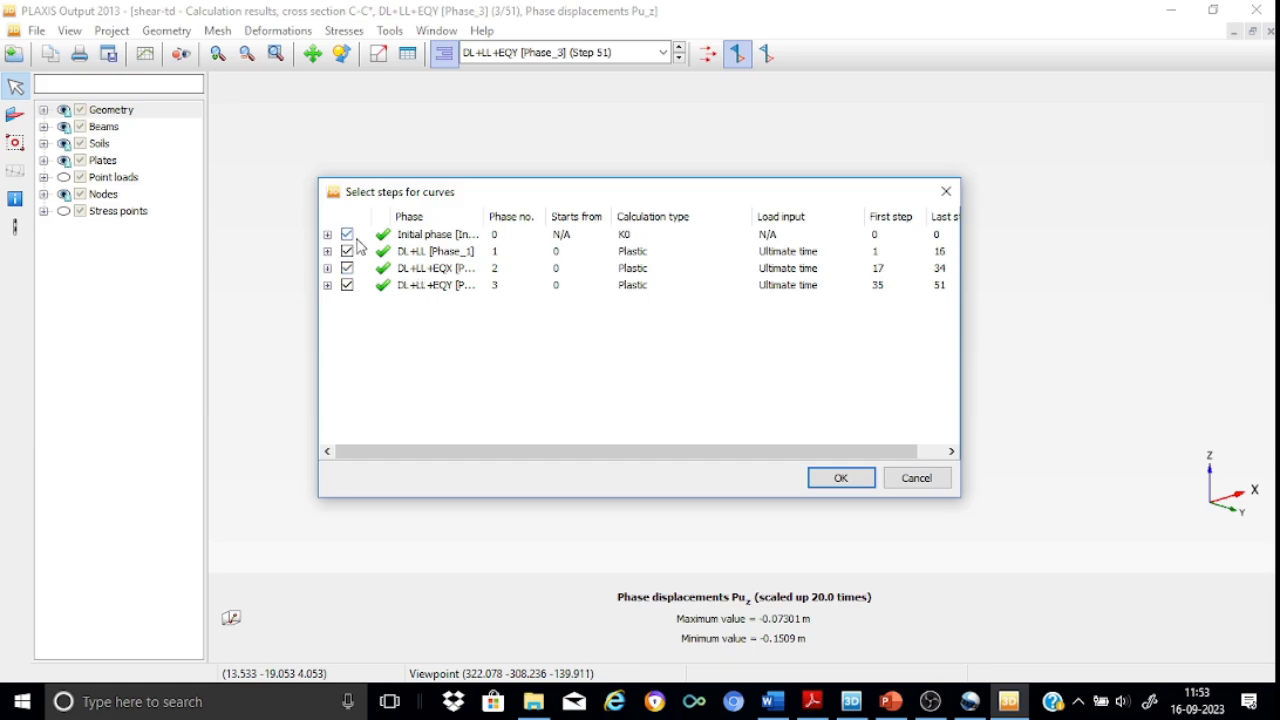
left_click(347, 234)
left_click(347, 252)
left_click(840, 477)
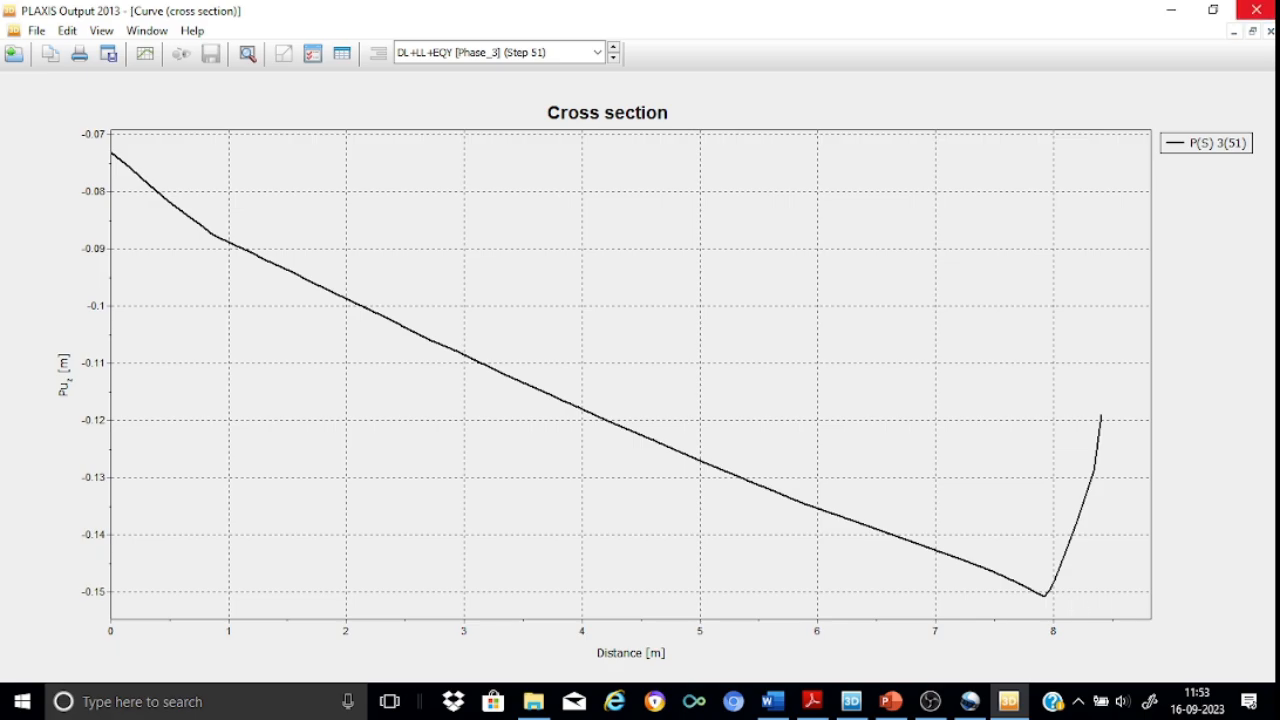
- Close the results output, reopen the calculation results from the staged construction model and display the DL+LL+EQX phase
left_click(1262, 13)
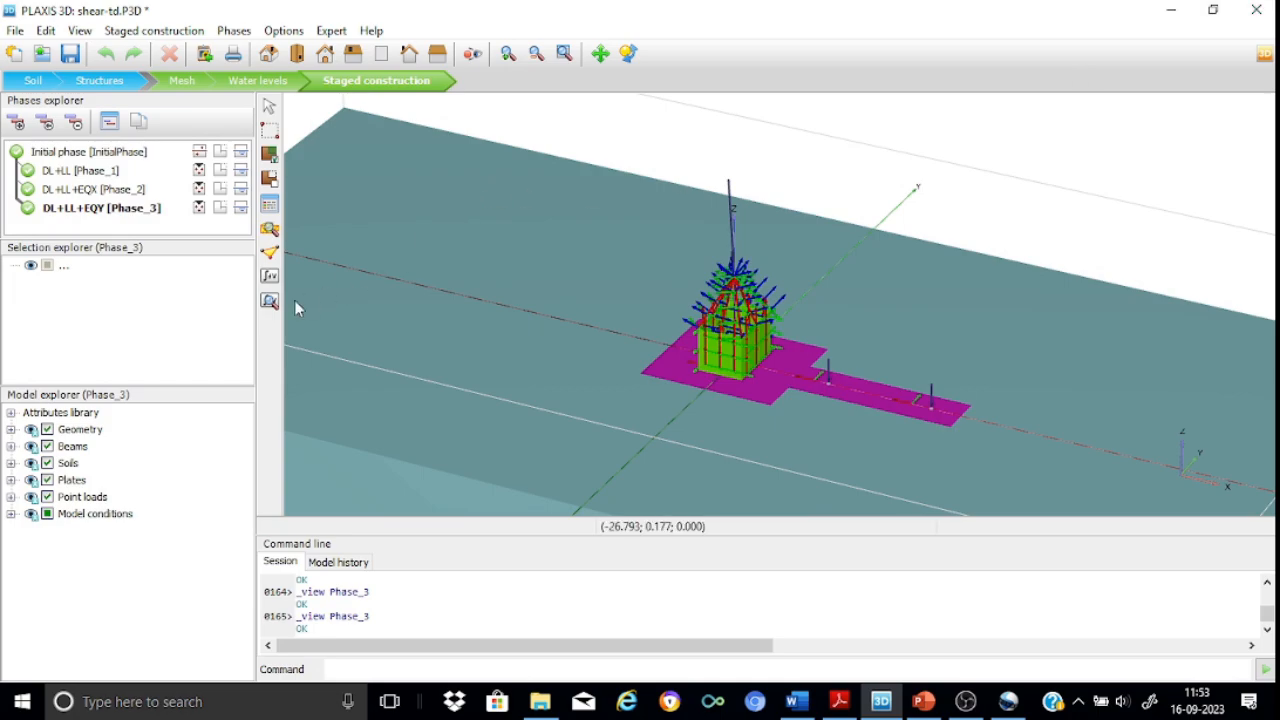
left_click(269, 303)
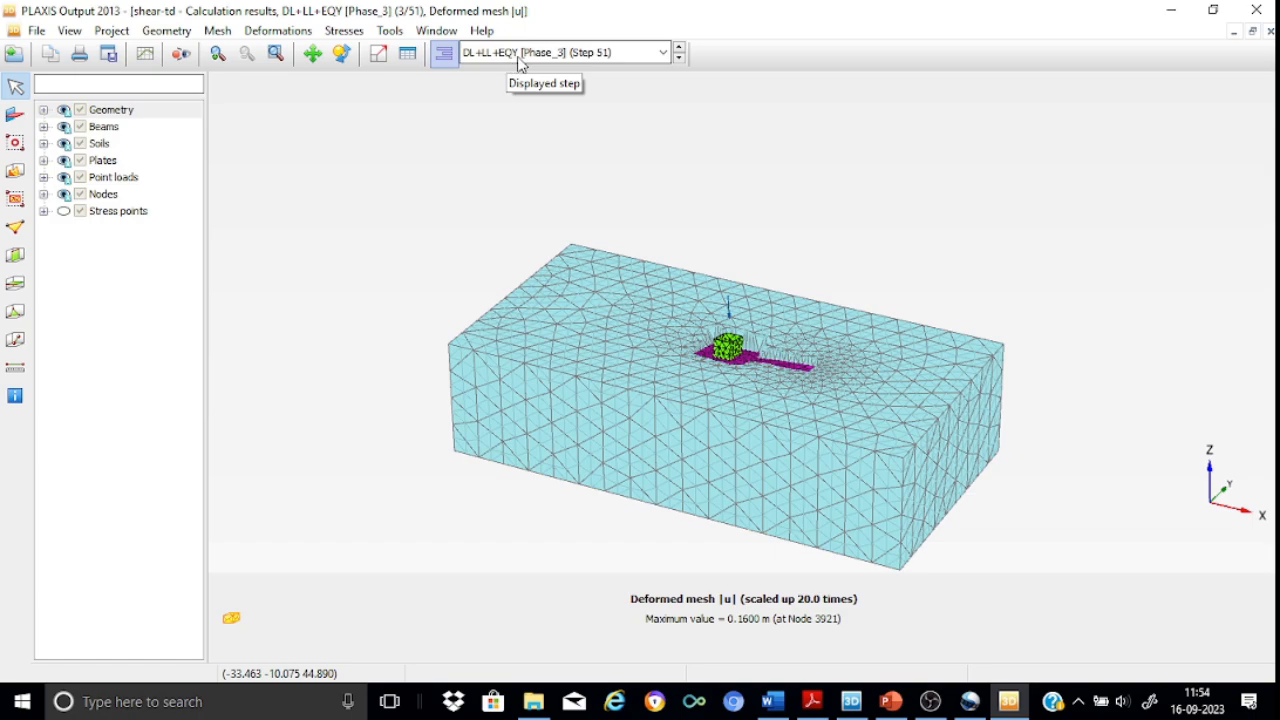
left_click(664, 53)
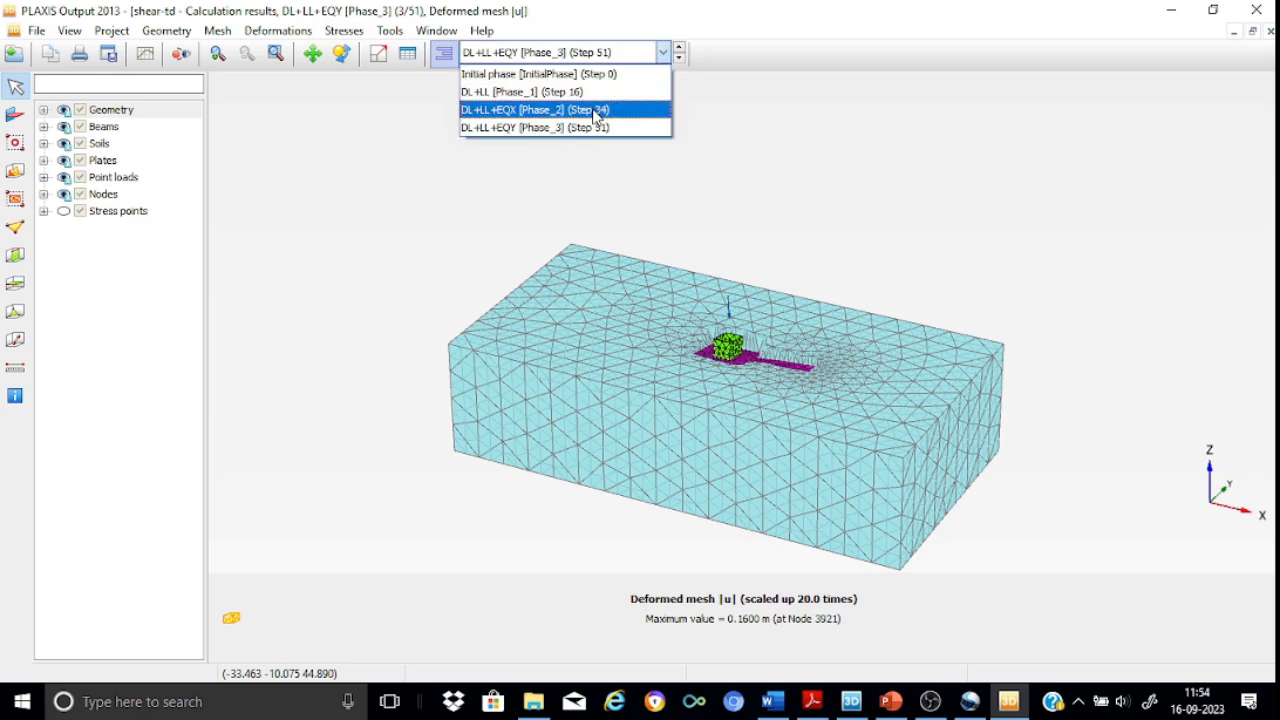
left_click(594, 118)
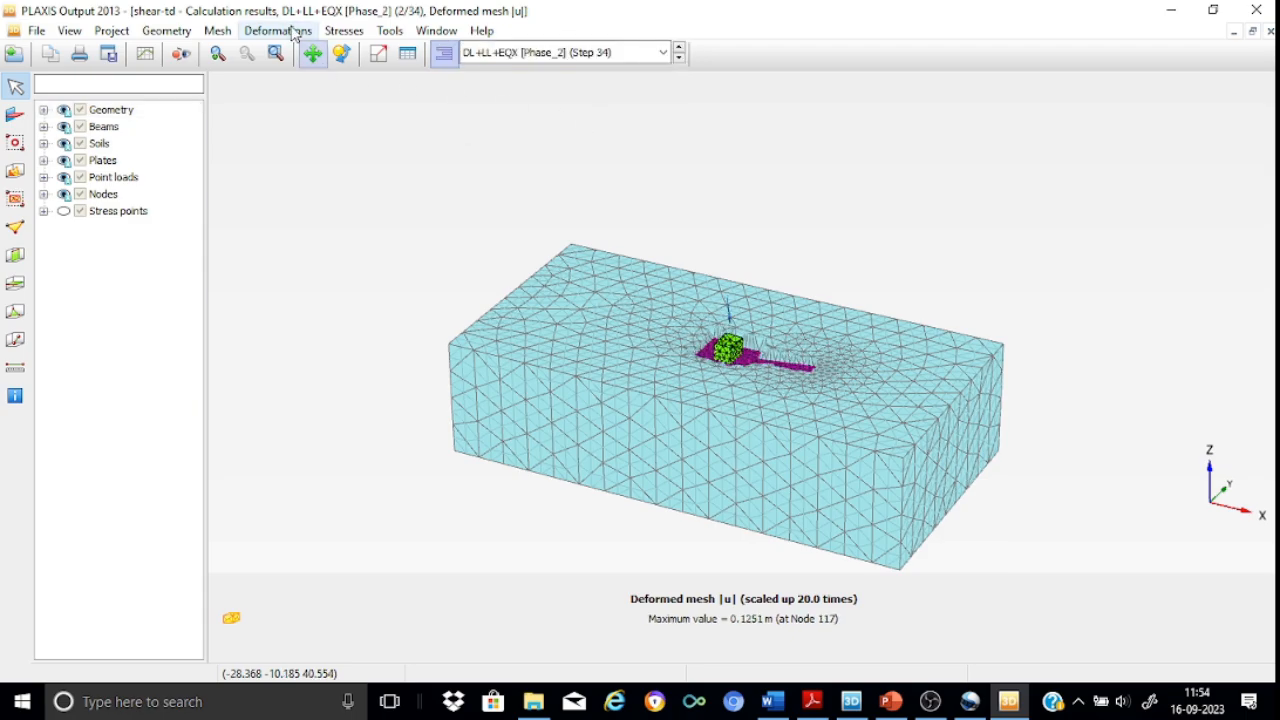
- Show the Cartesian total stress σ_zz of the full model for the DL+LL+EQX phase
left_click(343, 31)
mouse_move(378, 77)
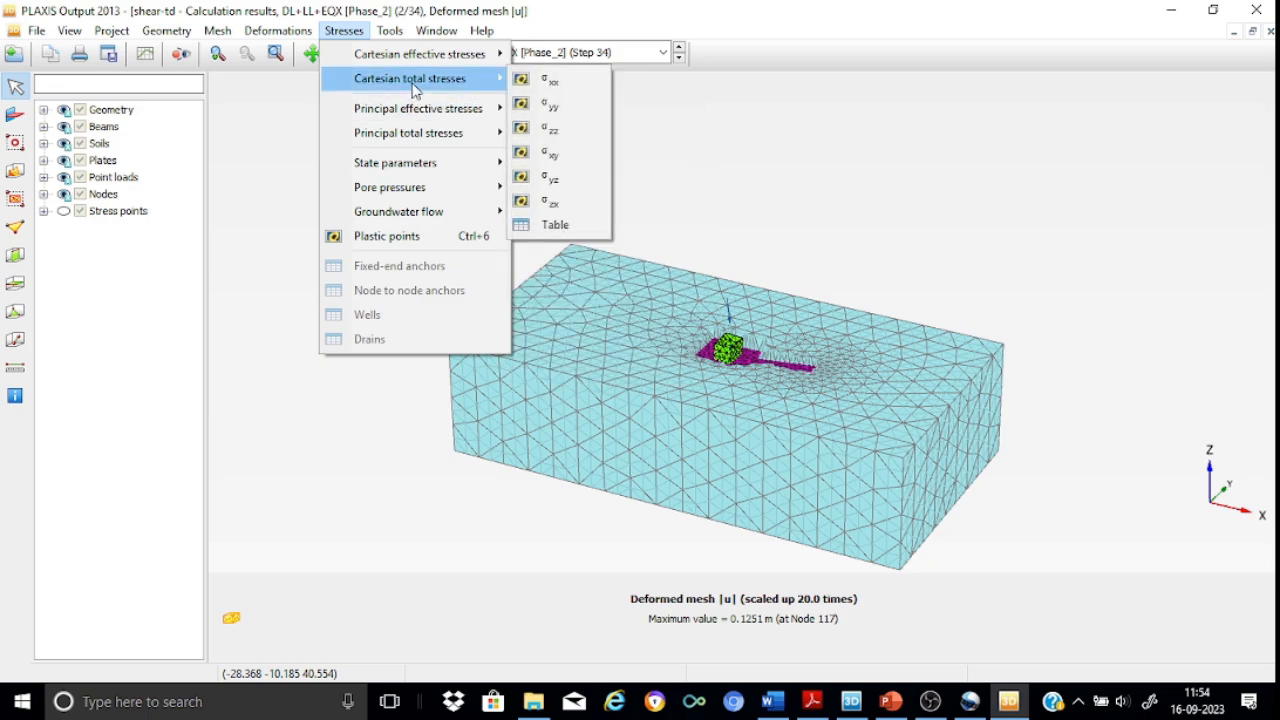
left_click(560, 129)
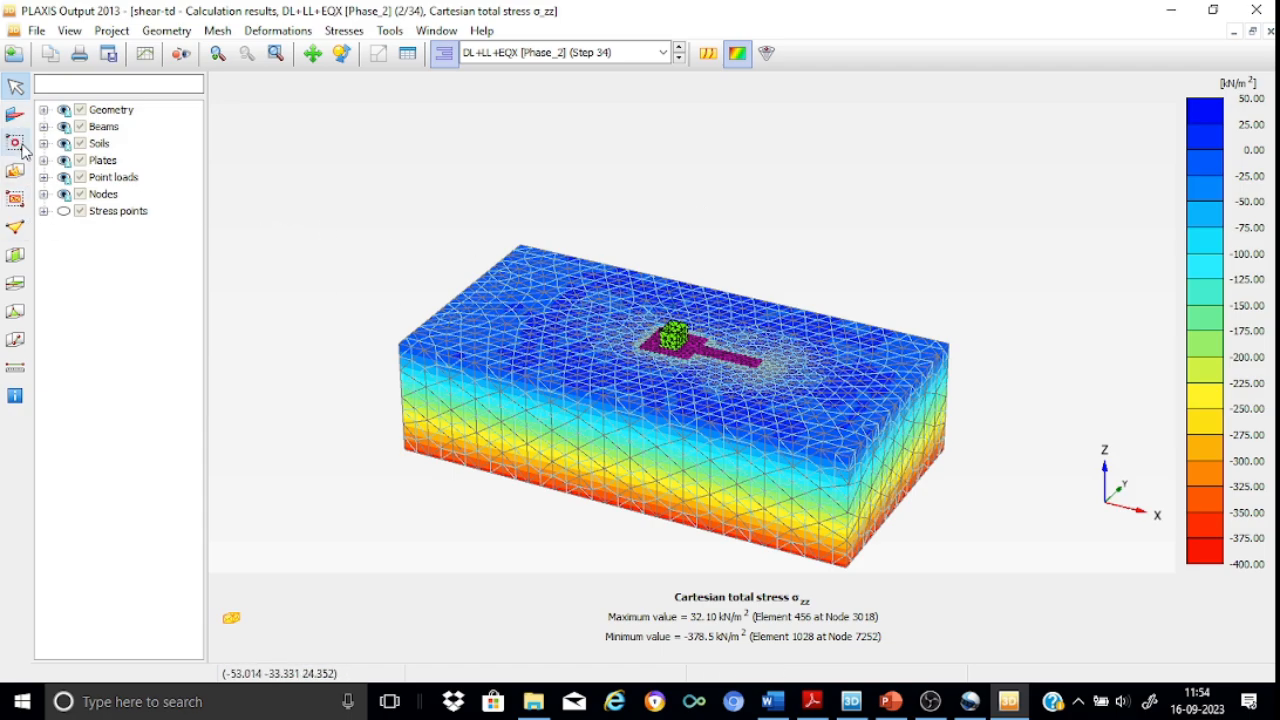
- Create a lengthwise vertical cross section of σ_zz along X at Y = 0, from negative to positive X through the plate
left_click(15, 255)
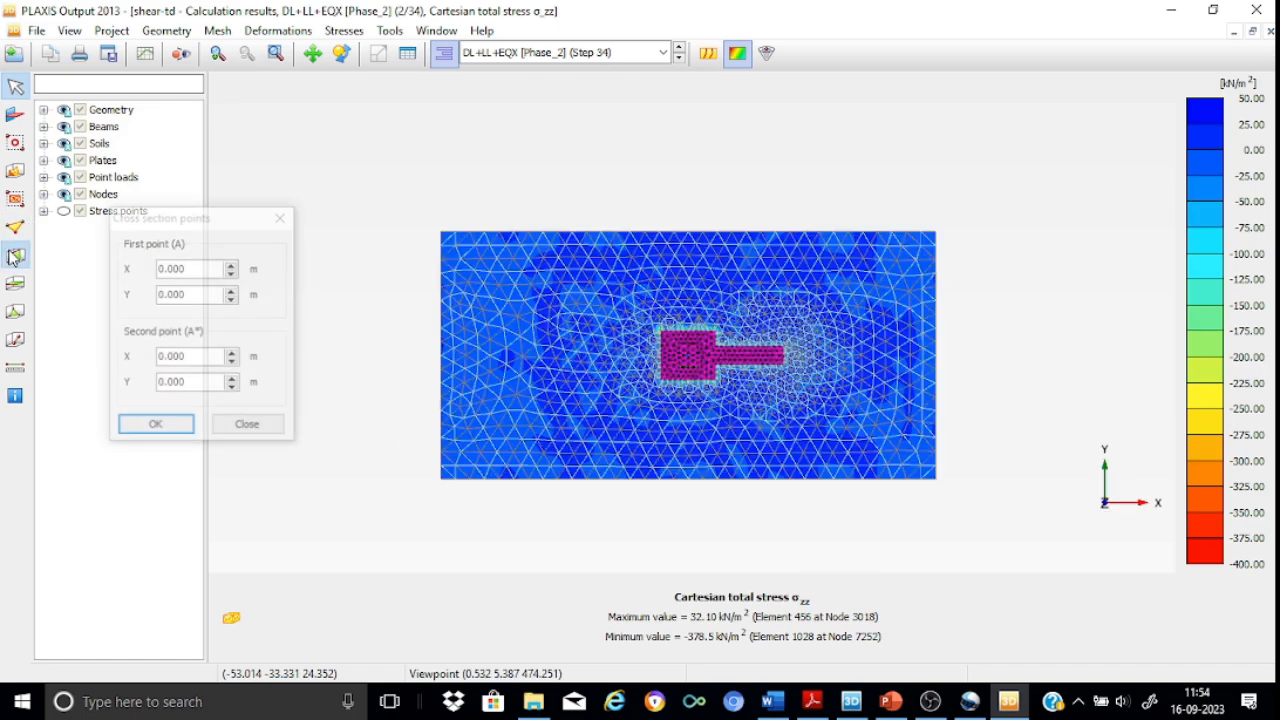
left_click(195, 268)
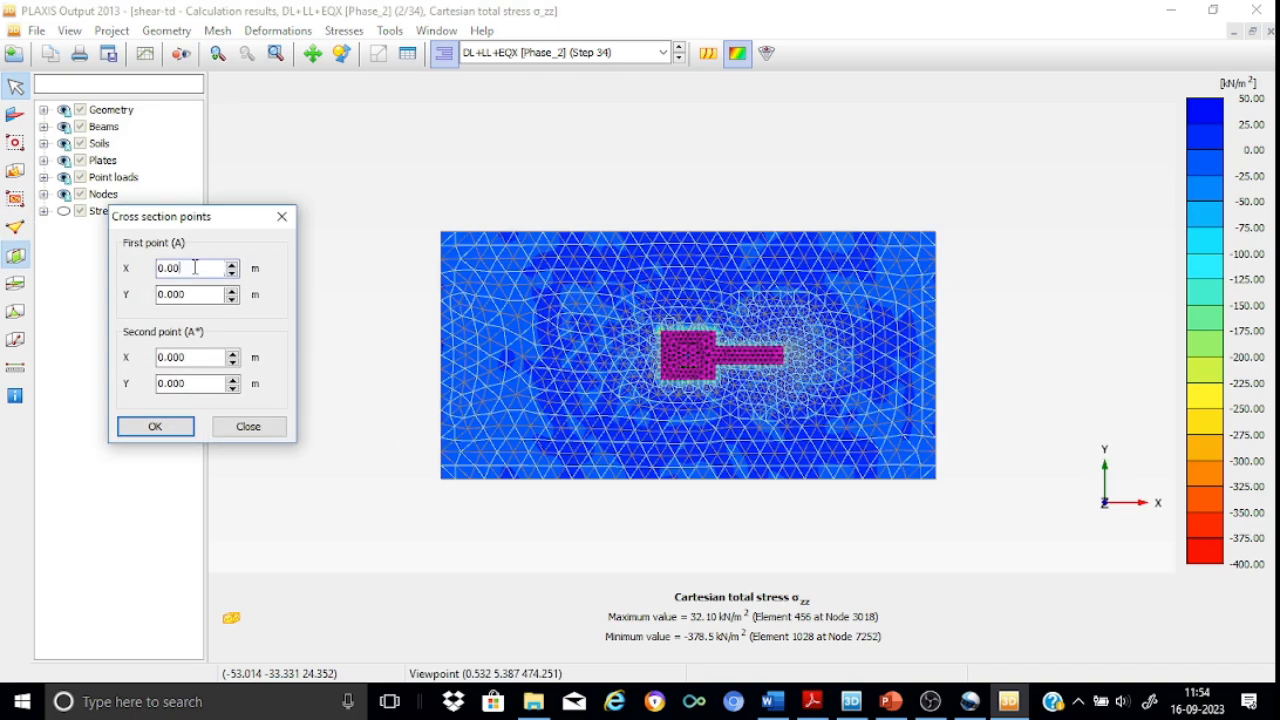
key("BackSpace")
key("BackSpace")
key("BackSpace")
key("BackSpace")
type("-")
left_click(191, 360)
key("BackSpace")
key("BackSpace")
key("BackSpace")
key("BackSpace")
left_click(172, 428)
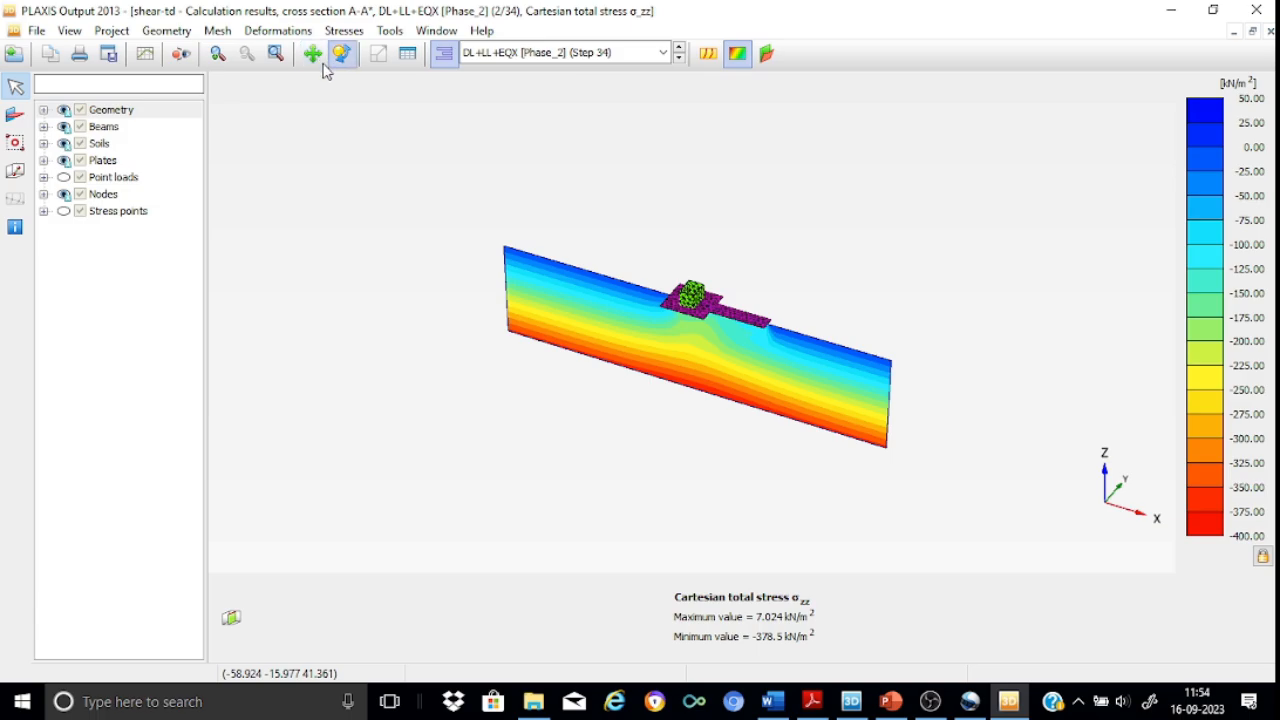
- Draw a line cross section in the soil just below the plate along its whole length, starting at about X -6.6, Z -0.15 m
left_click(217, 57)
left_click_drag(648, 270, 762, 365)
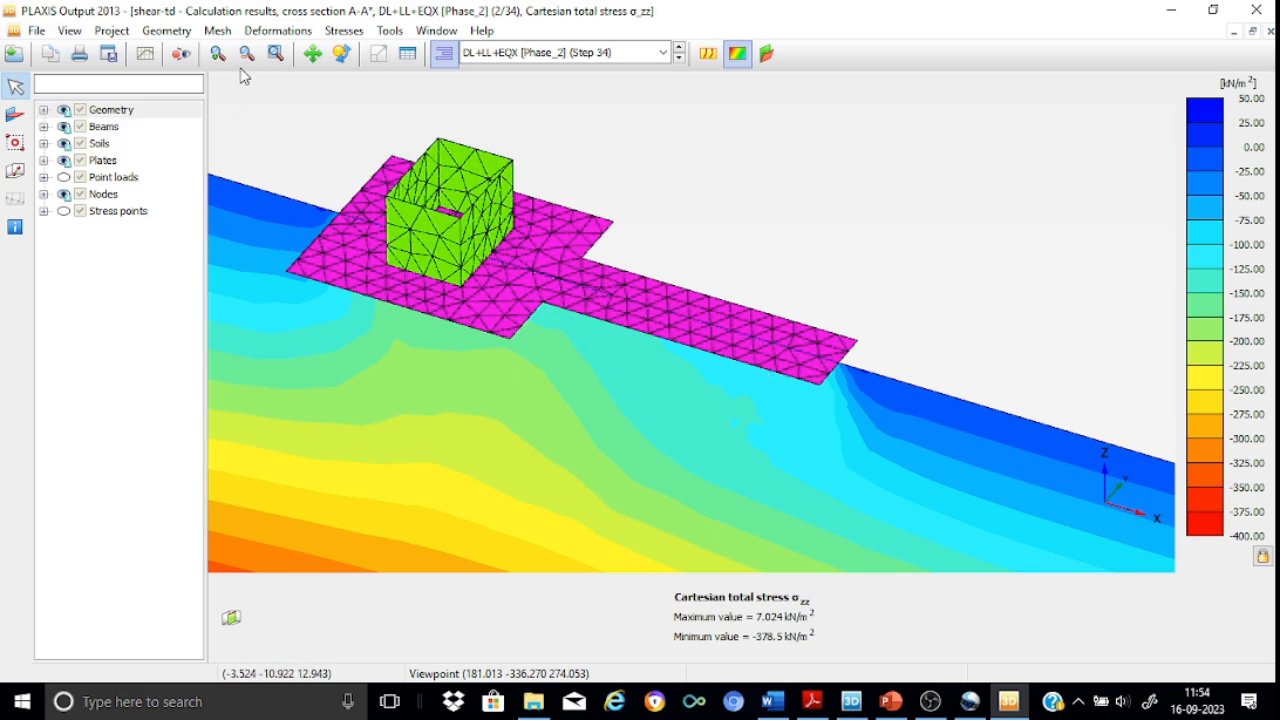
left_click(341, 54)
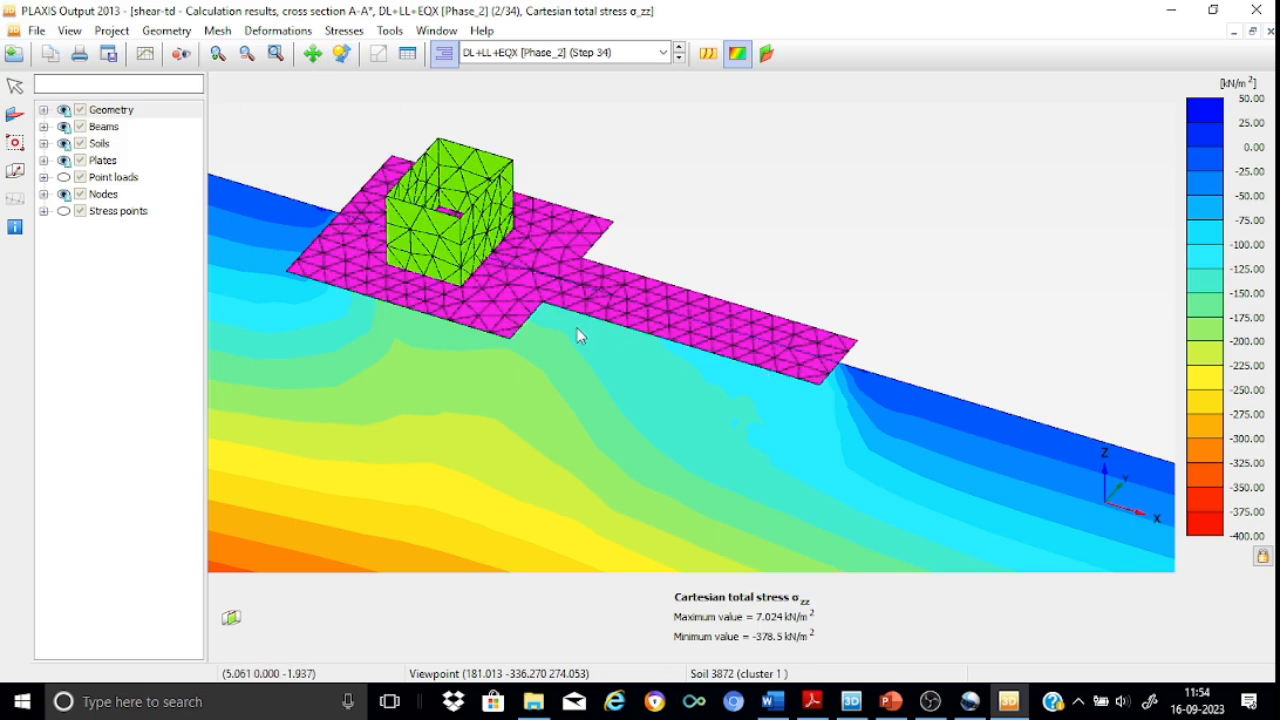
left_click_drag(516, 348, 556, 222)
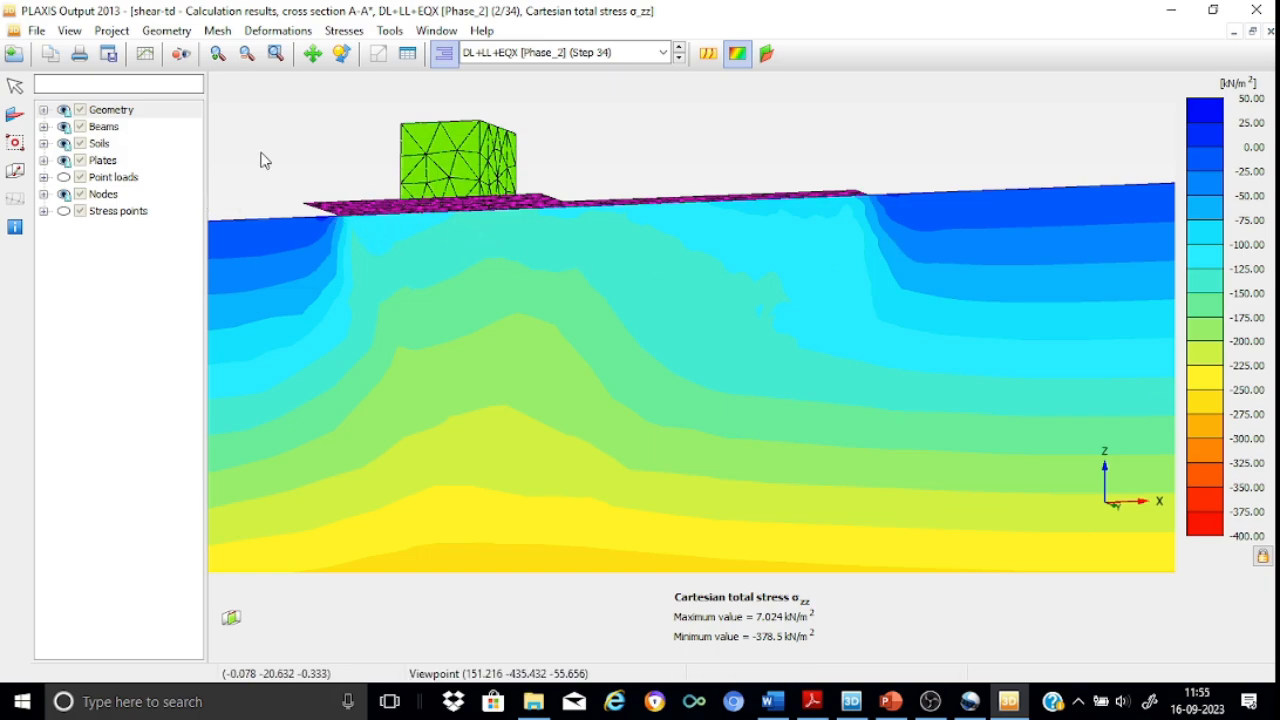
left_click(14, 172)
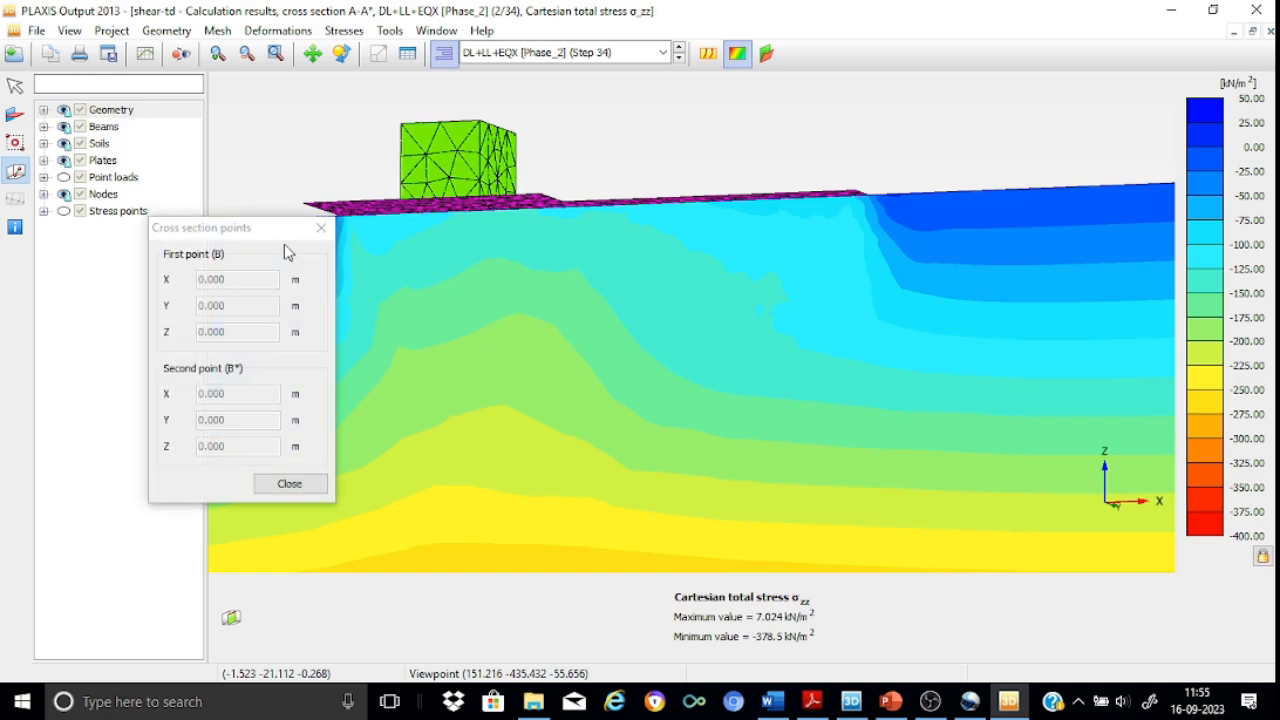
left_click_drag(237, 234, 115, 256)
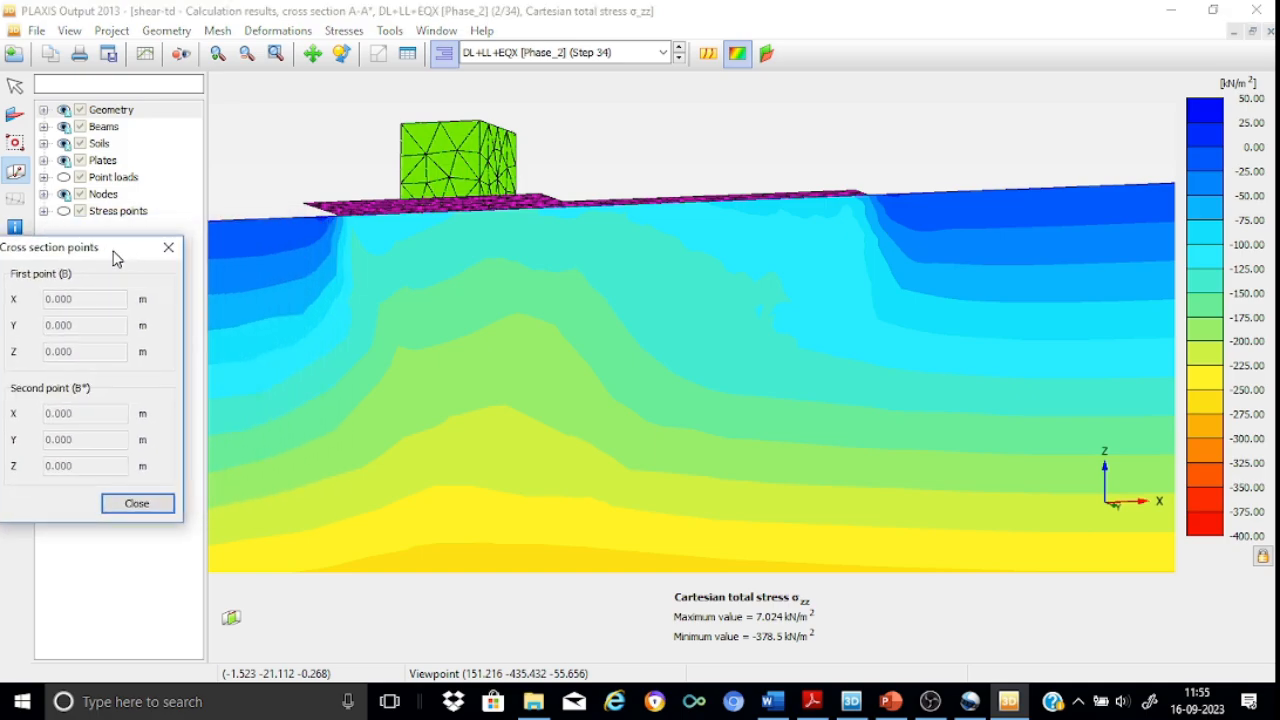
left_click(288, 231)
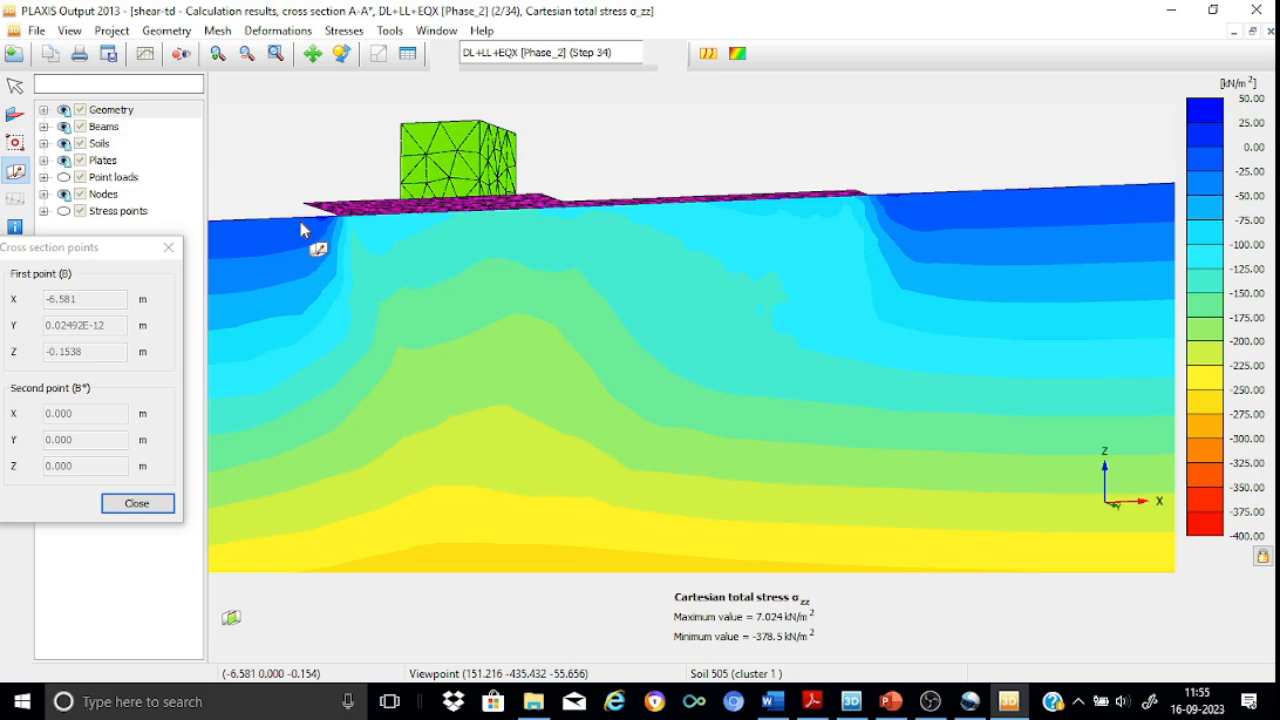
left_click(905, 200)
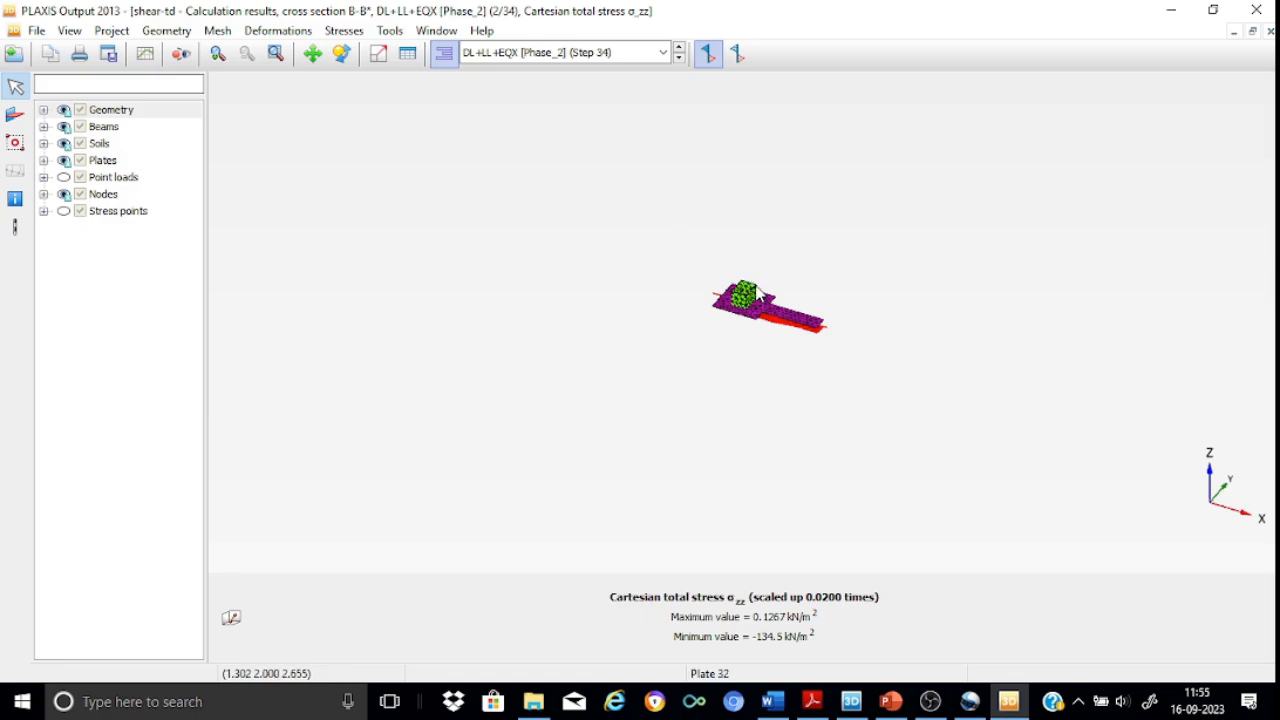
- Examine the σ_zz distribution along the line below the plate up close, from the side and from above
left_click(218, 56)
left_click_drag(714, 273, 836, 358)
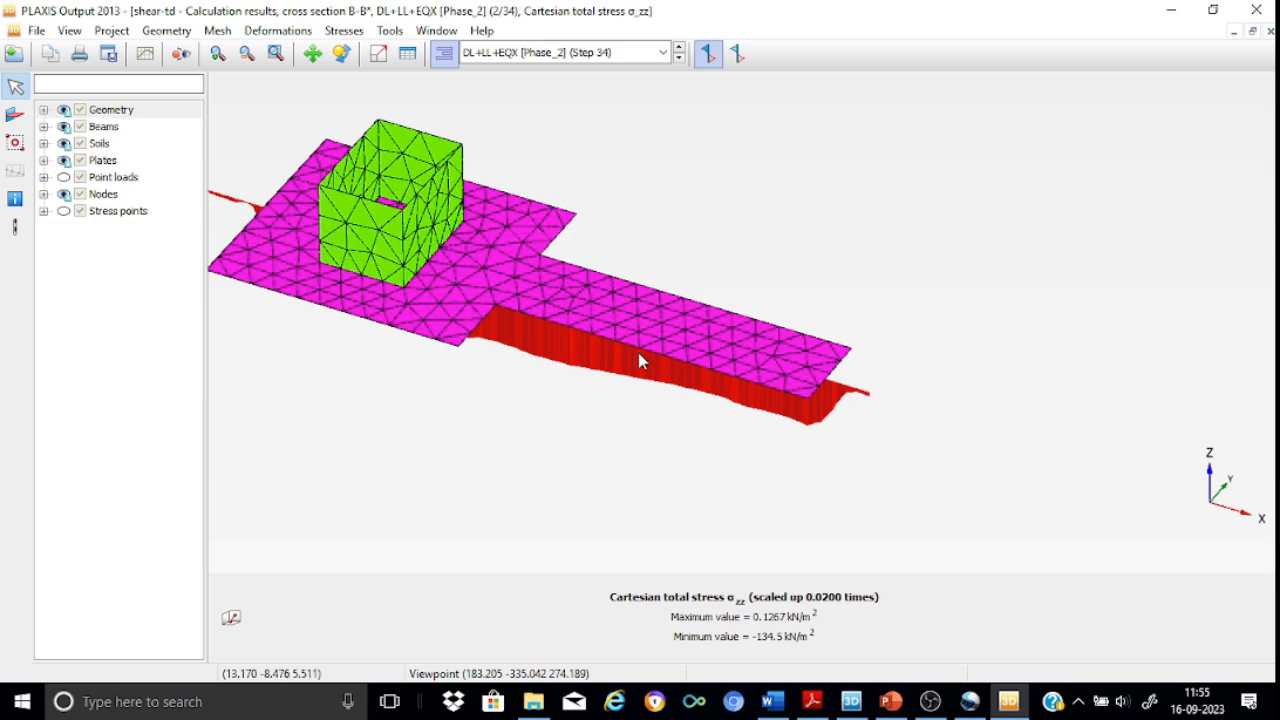
left_click(340, 62)
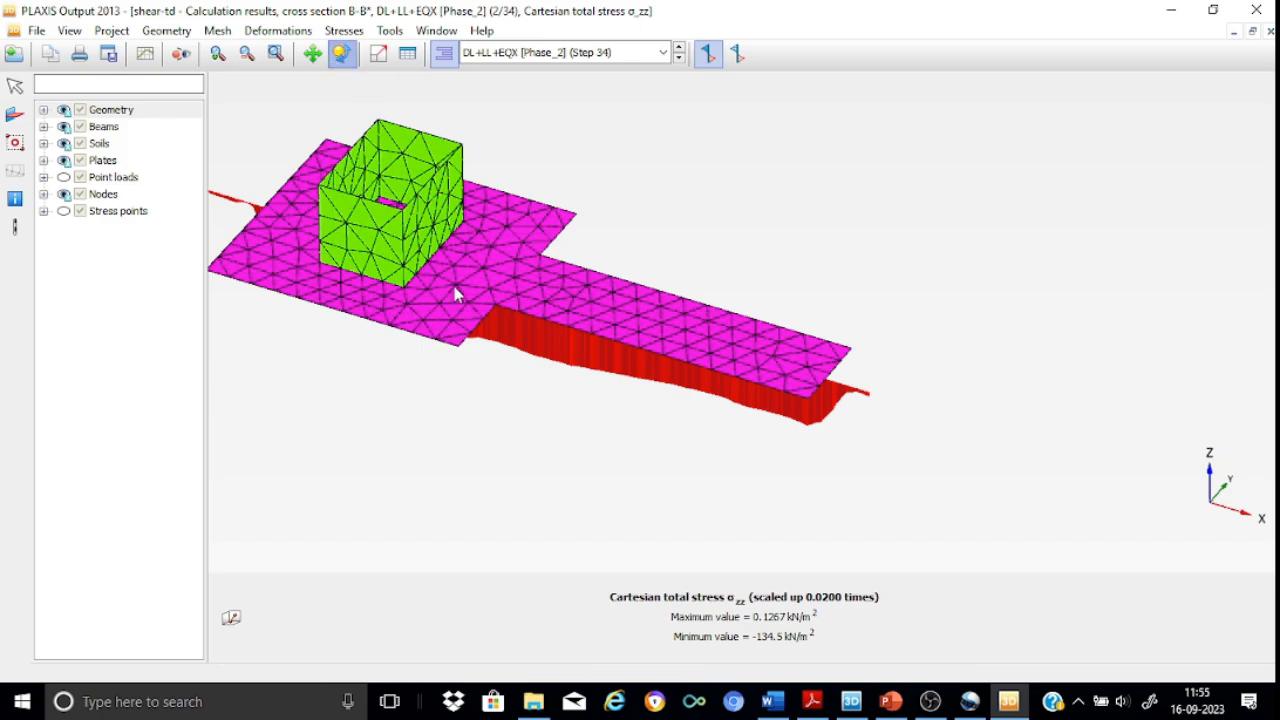
left_click_drag(457, 343, 484, 232)
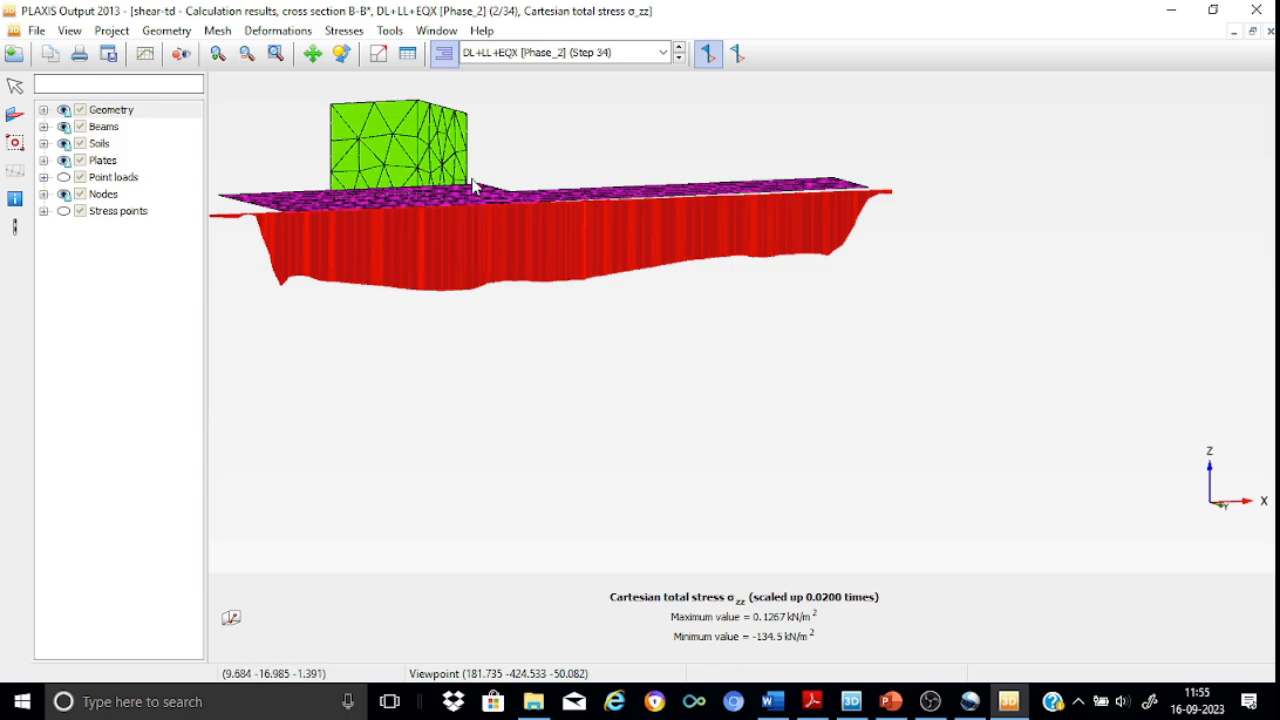
left_click_drag(480, 200, 476, 266)
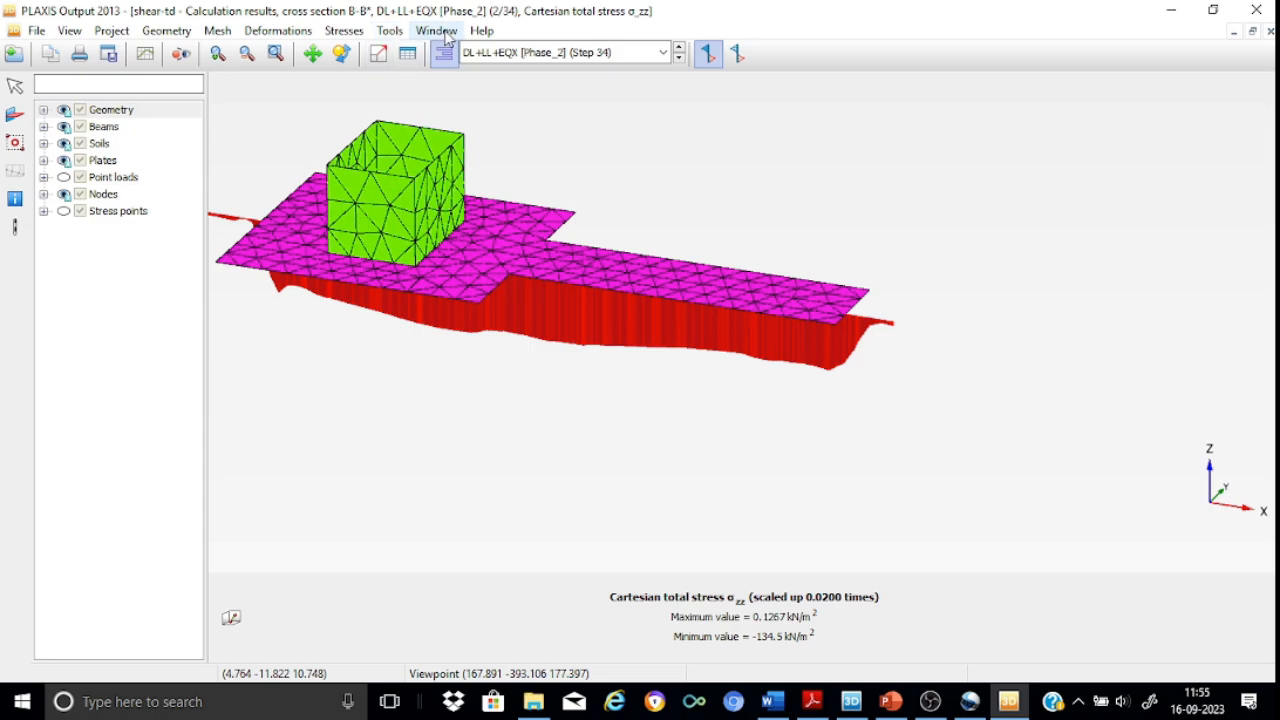
- Plot the σ_zz cross section curve along the line for the DL+LL+EQX phase only, excluding the initial, DL+LL and DL+LL+EQY phases
left_click(390, 31)
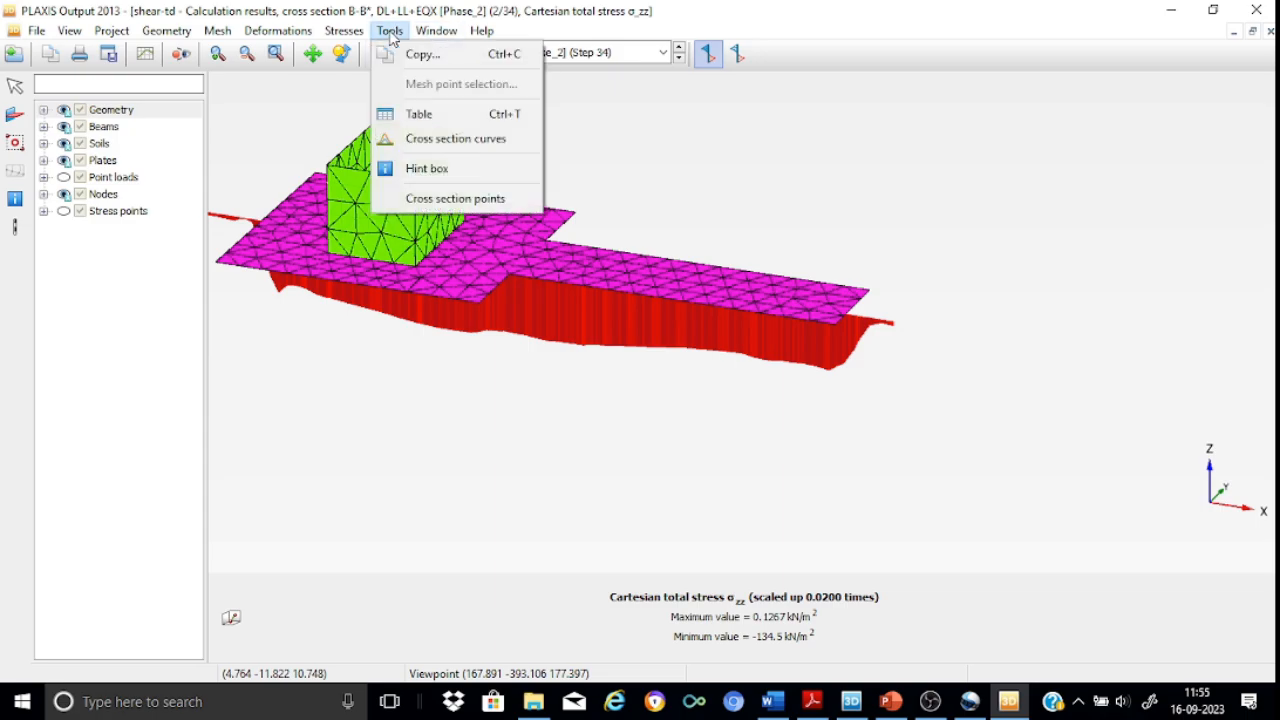
left_click(435, 140)
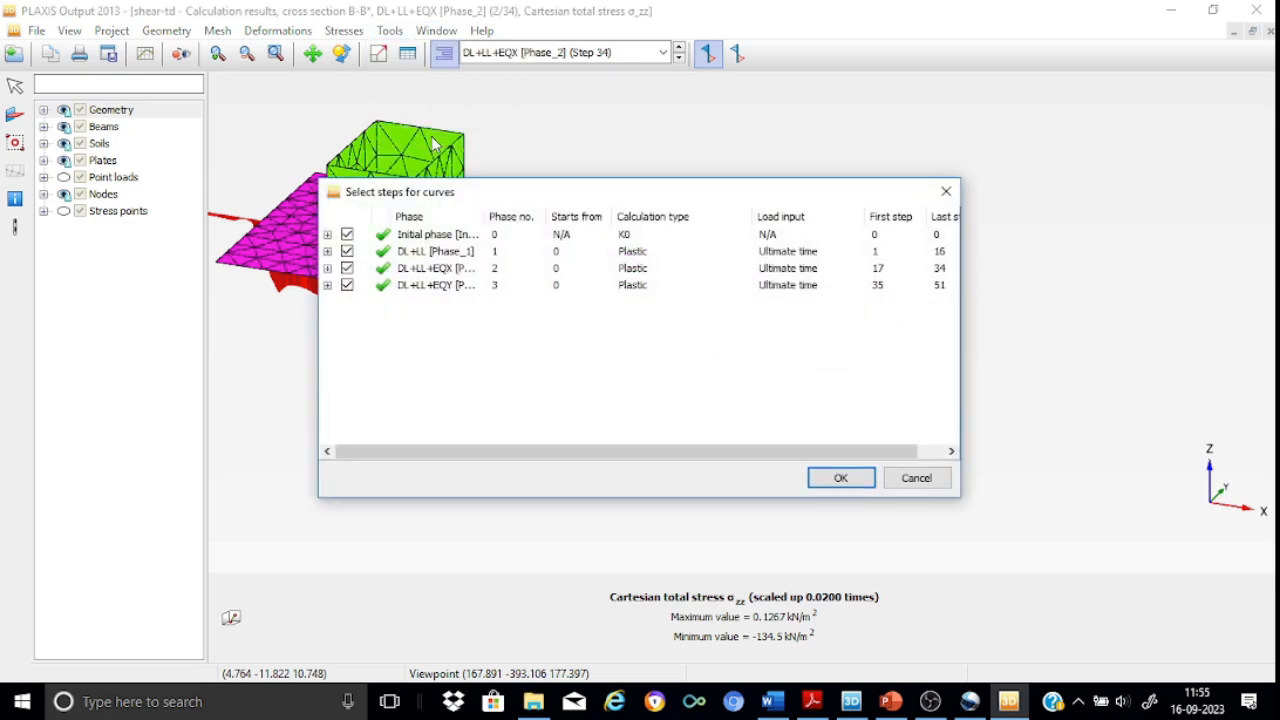
left_click(348, 257)
left_click(347, 234)
left_click(348, 252)
left_click(347, 285)
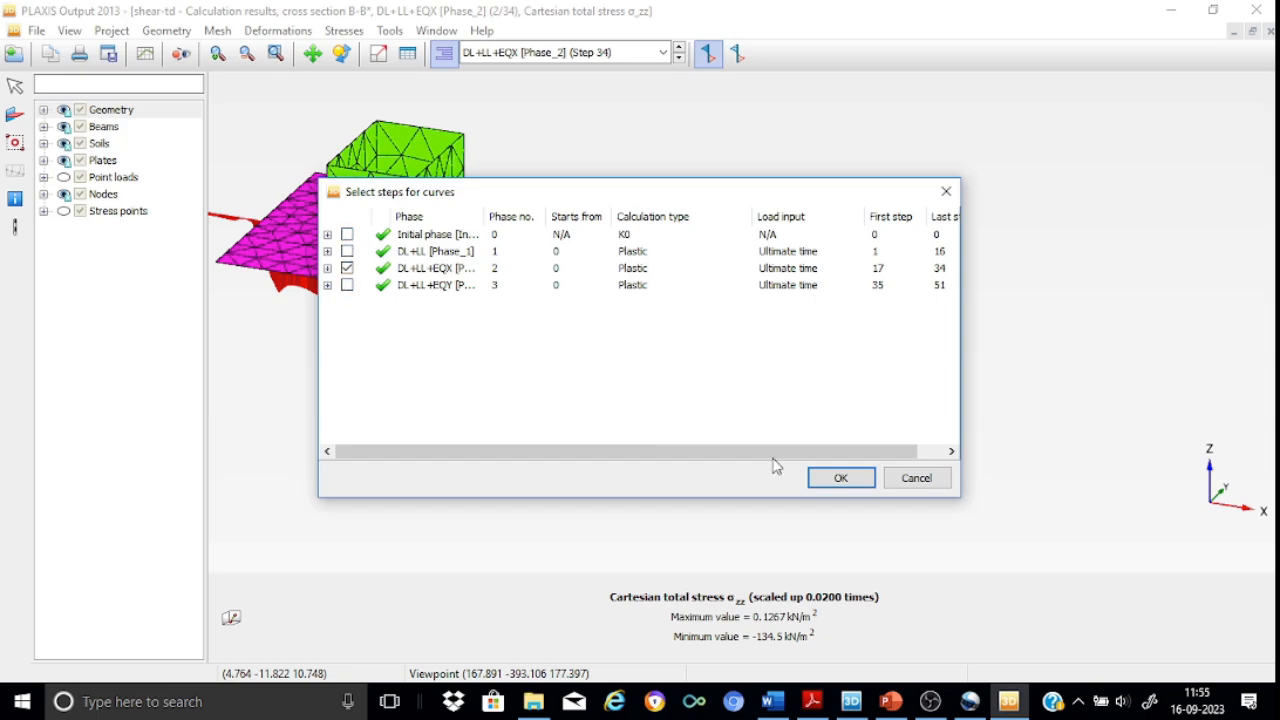
left_click(840, 479)
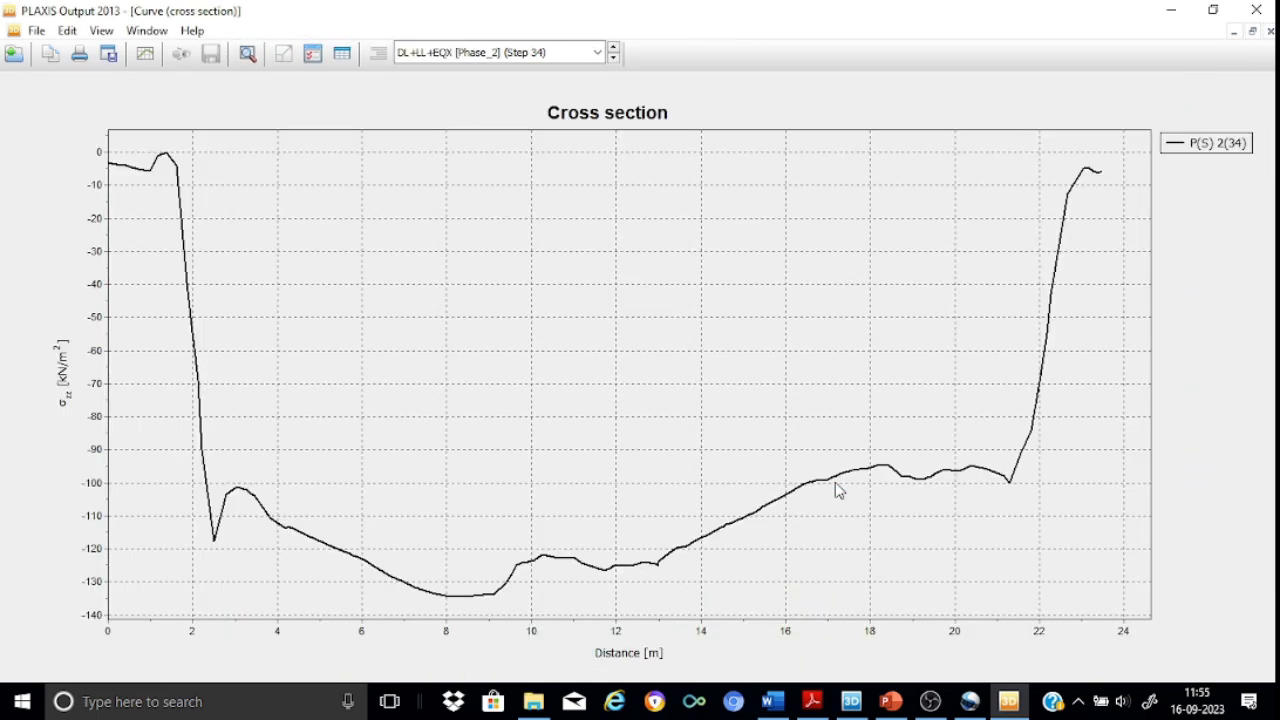